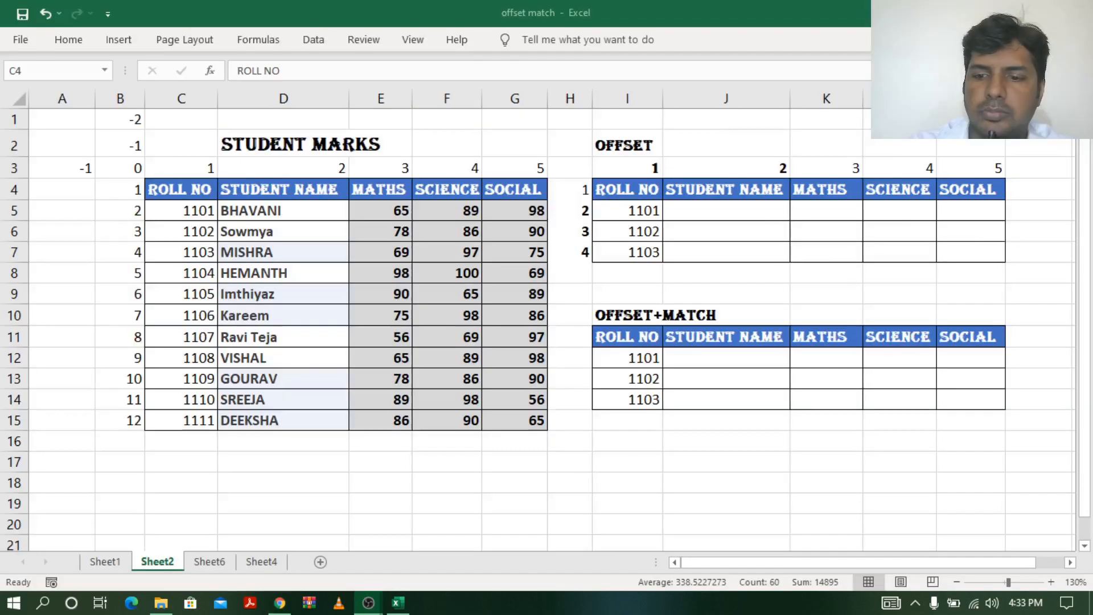
Examine the Student Marks table C4:G15 column by column, from roll number to social marks, and the empty Offset table
key(ctrl+shift+Right)
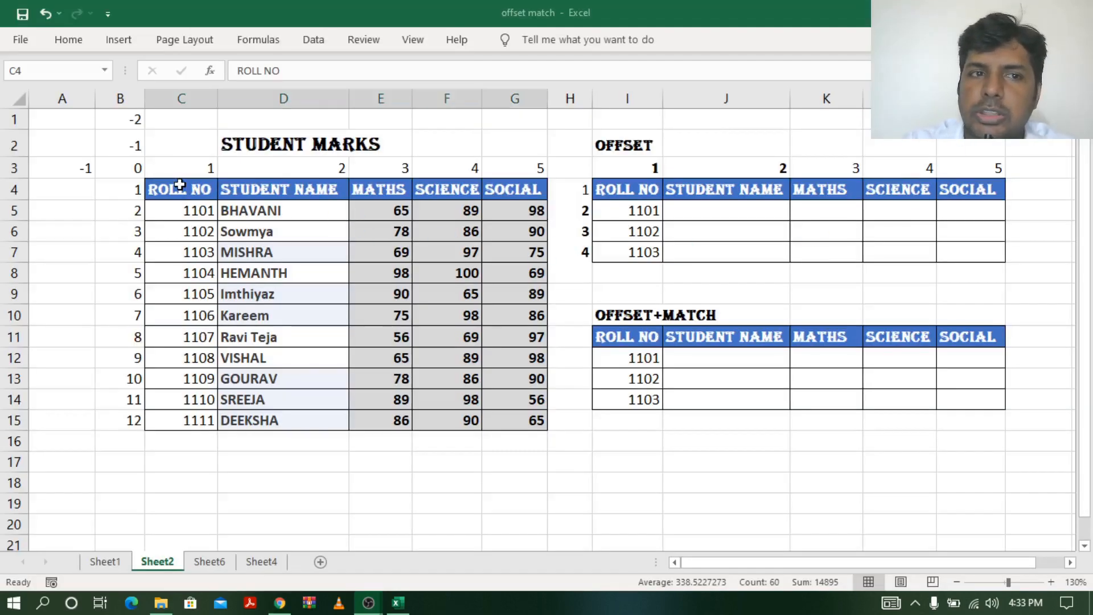
key(ctrl+shift+Down)
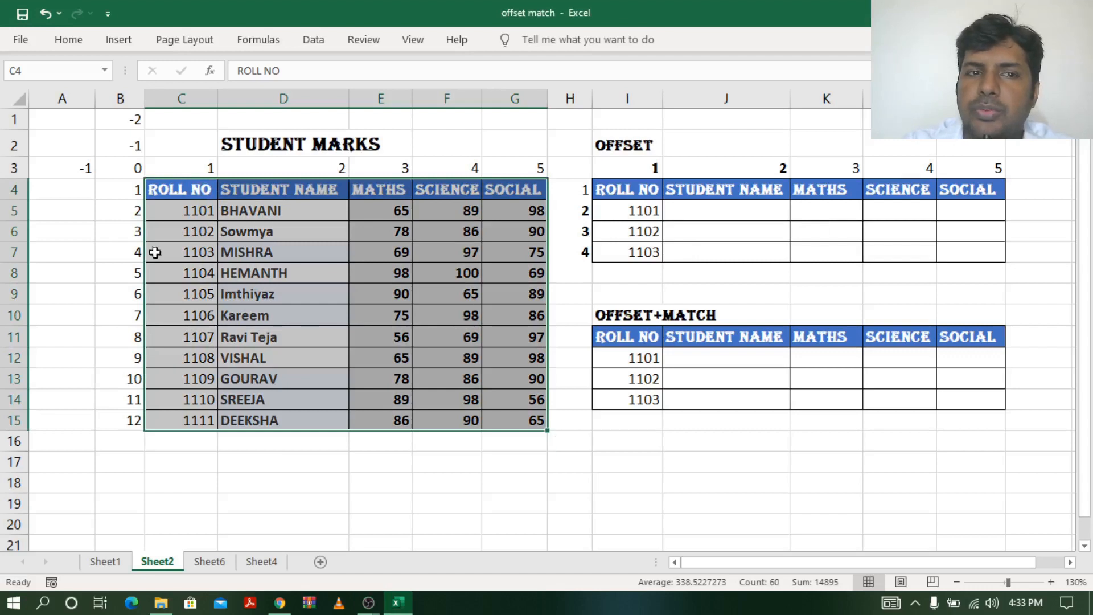
click(184, 98)
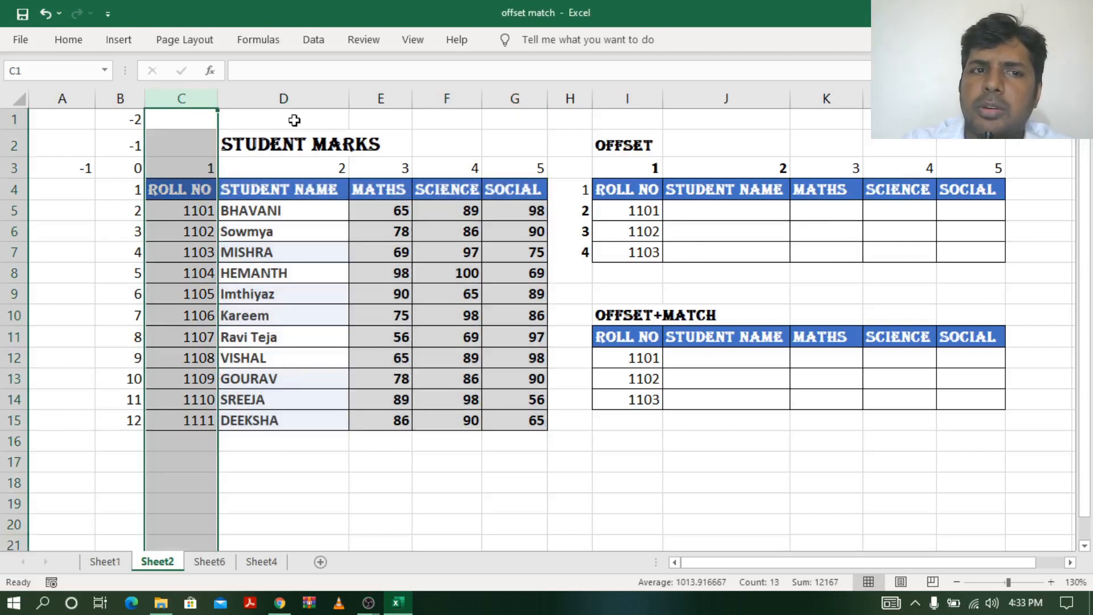
click(305, 98)
click(370, 101)
click(446, 99)
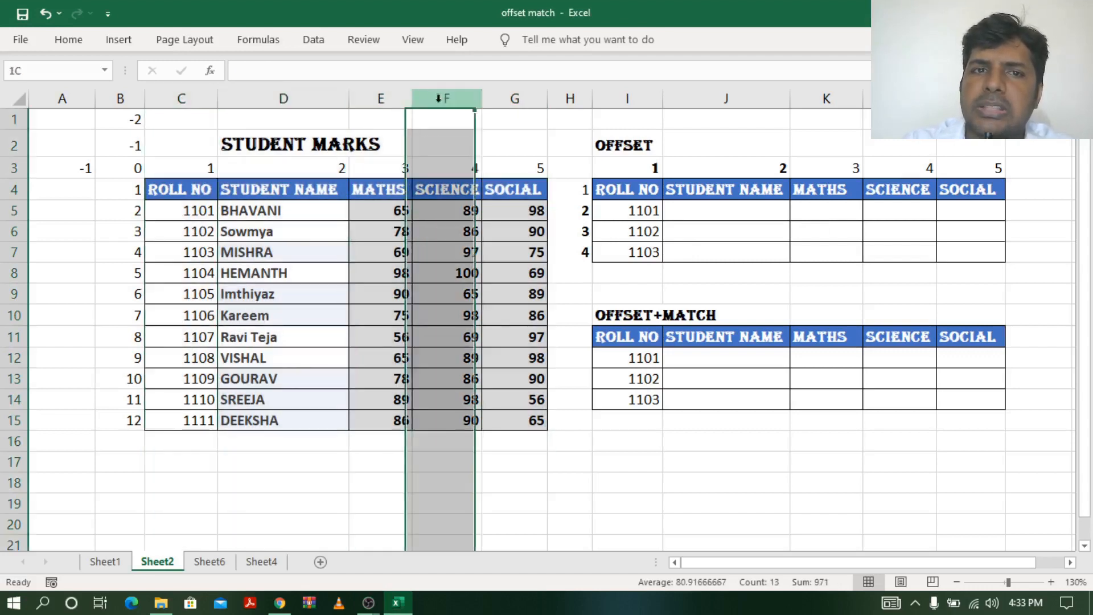
click(514, 99)
click(450, 289)
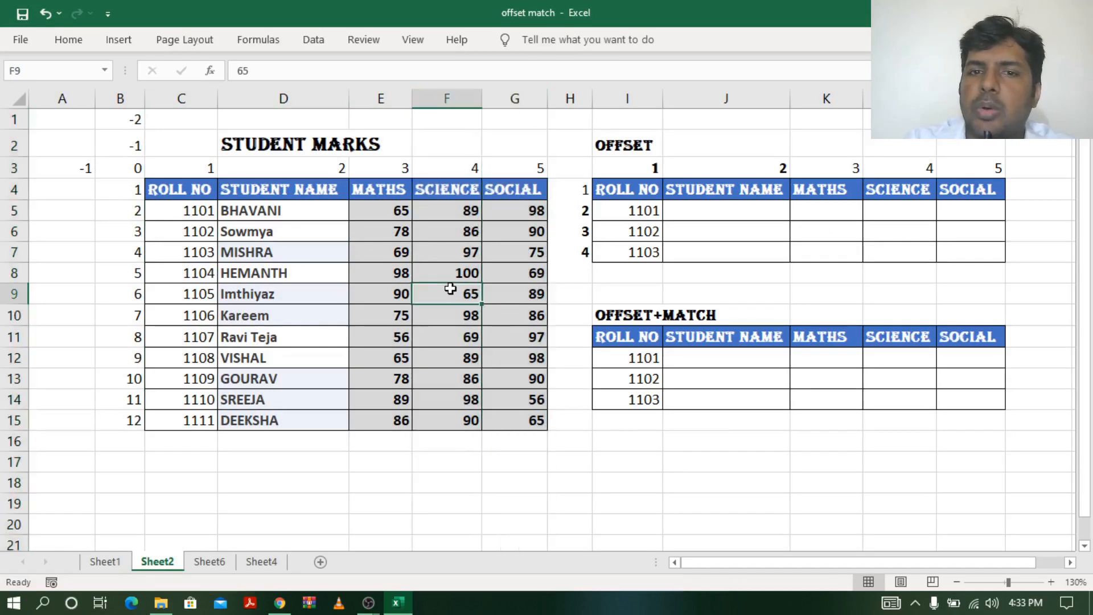
drag(170, 189, 495, 420)
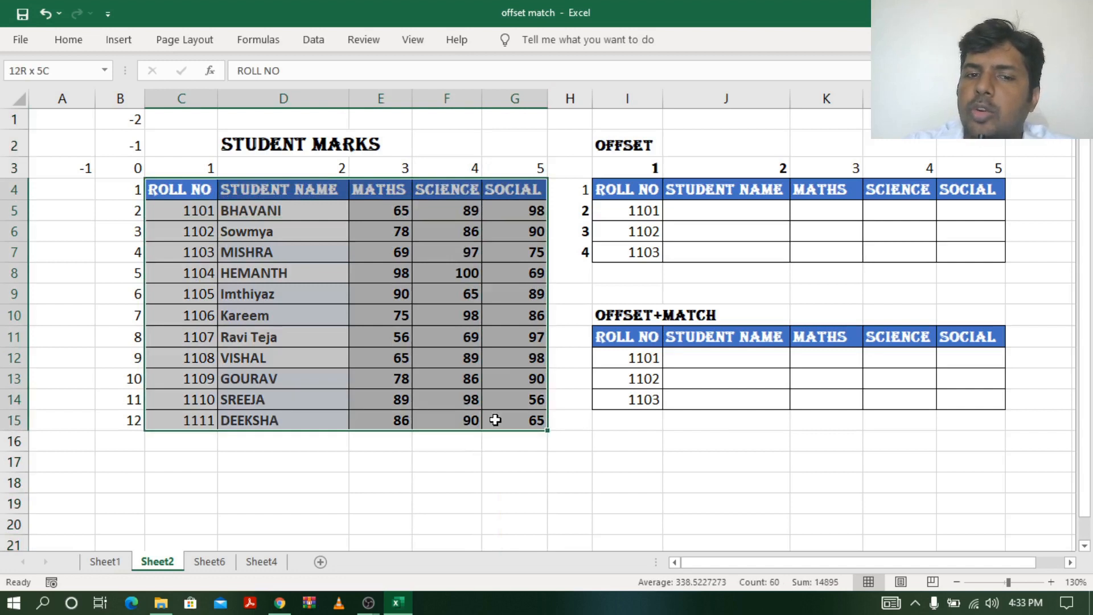
click(732, 210)
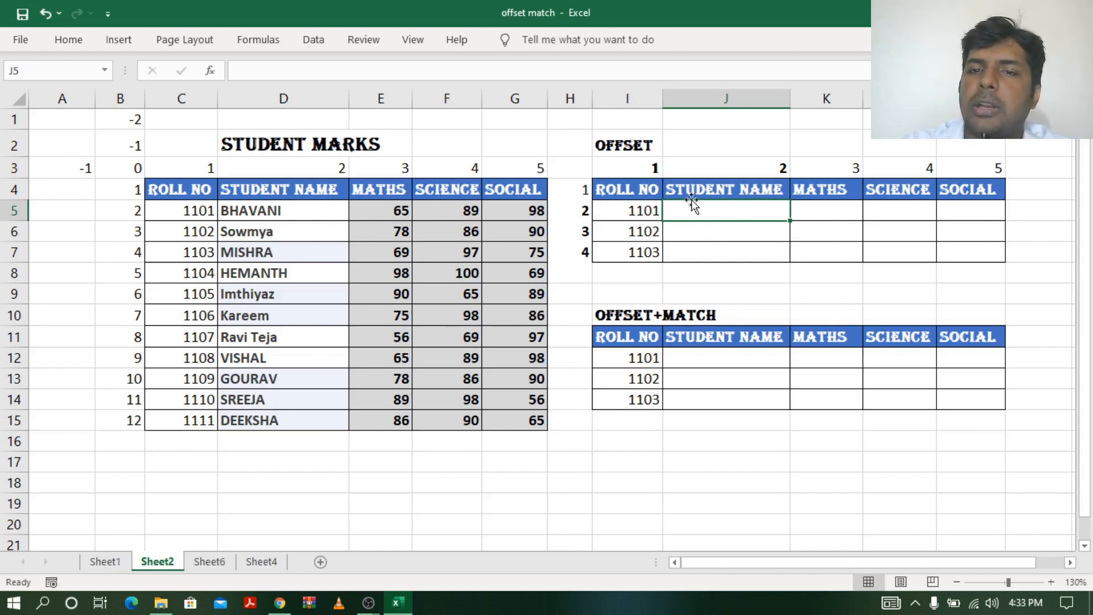
Examine the column index numbers in row 3 and the row index numbers in column B around the Student Marks table
click(197, 168)
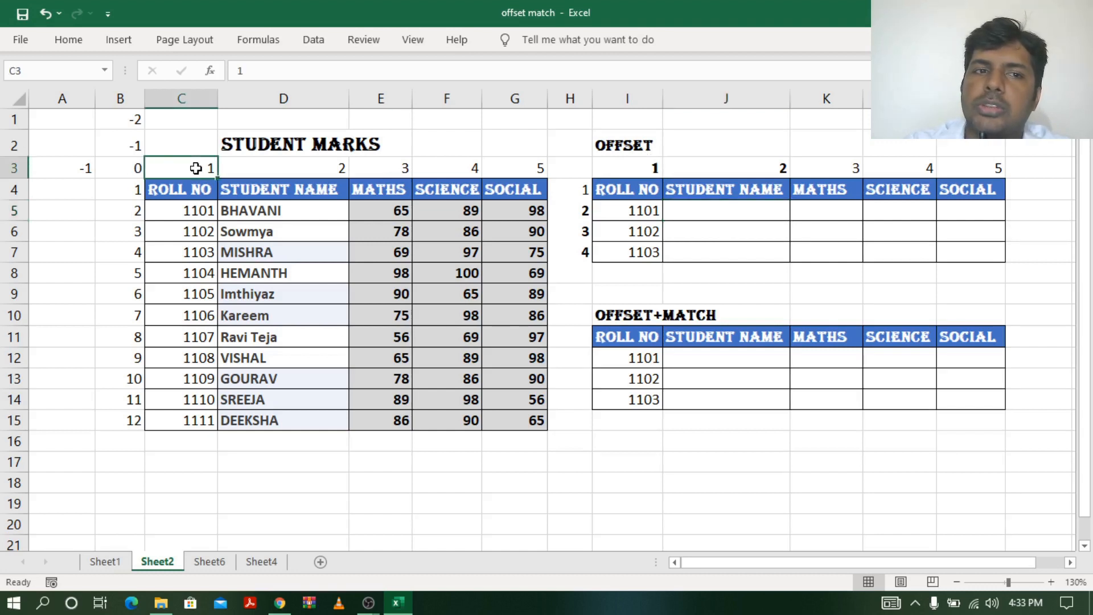
click(305, 168)
click(392, 168)
click(447, 166)
click(513, 166)
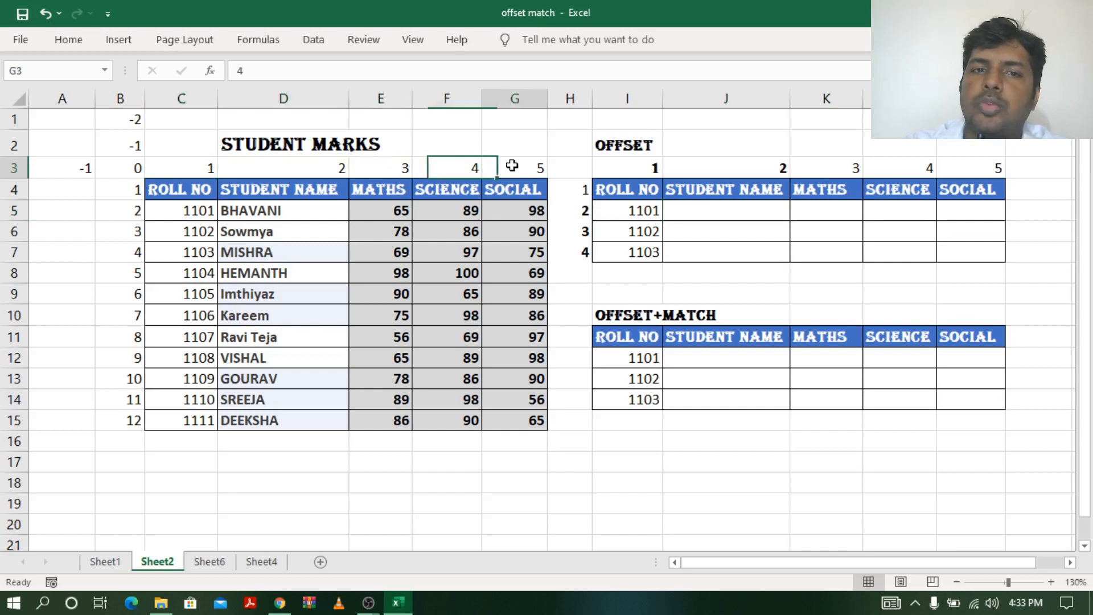
click(129, 195)
click(130, 211)
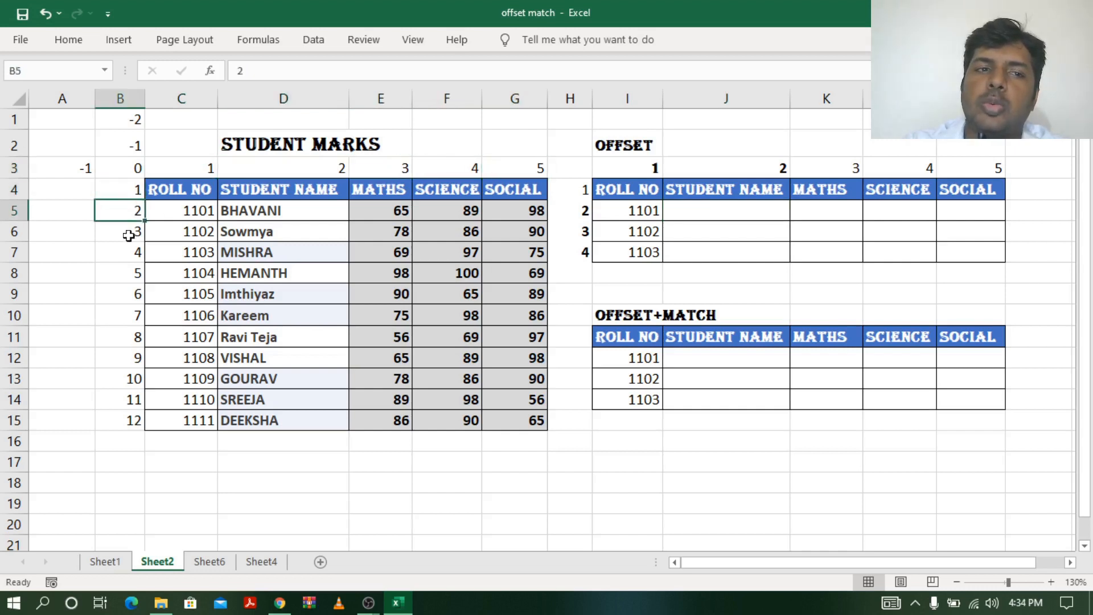
click(129, 232)
click(126, 422)
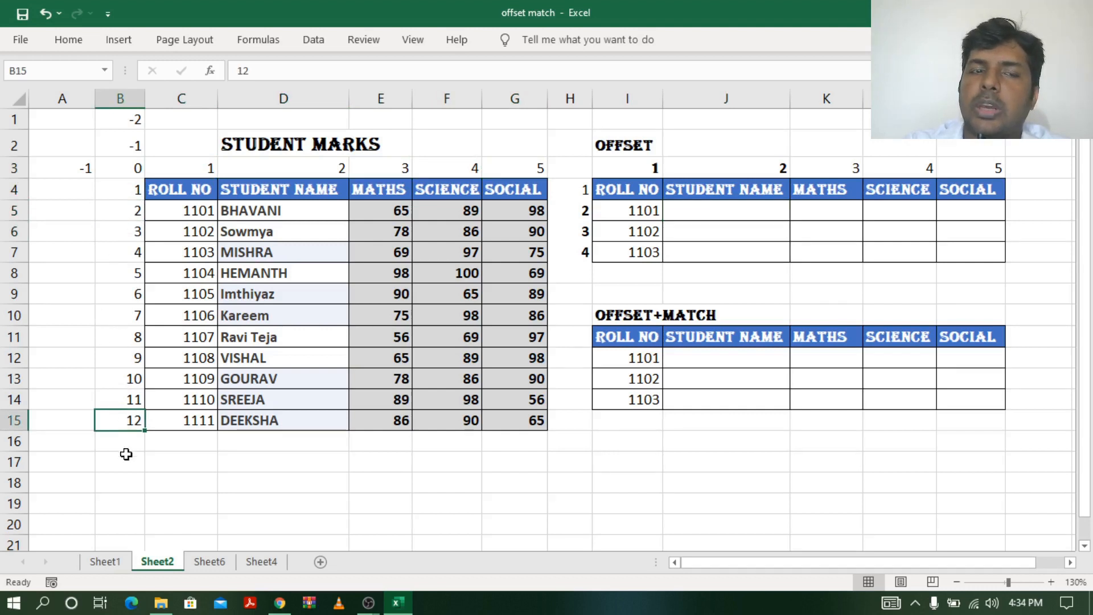
Enter =OFFSET(B3,2,2) in cell J5 to return the first student's name in the Offset table
click(702, 211)
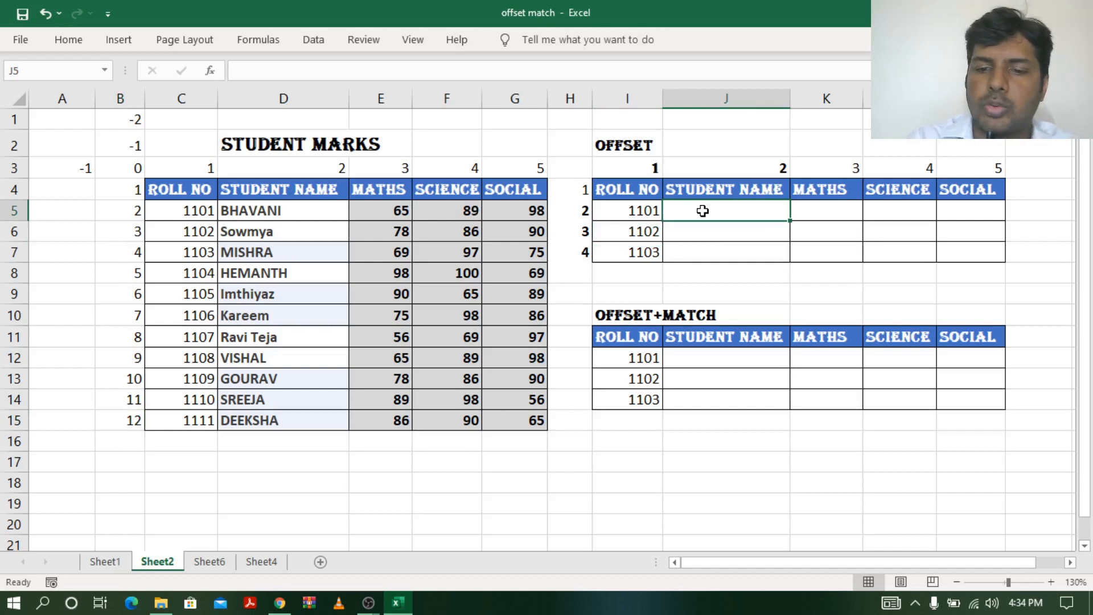
text(=)
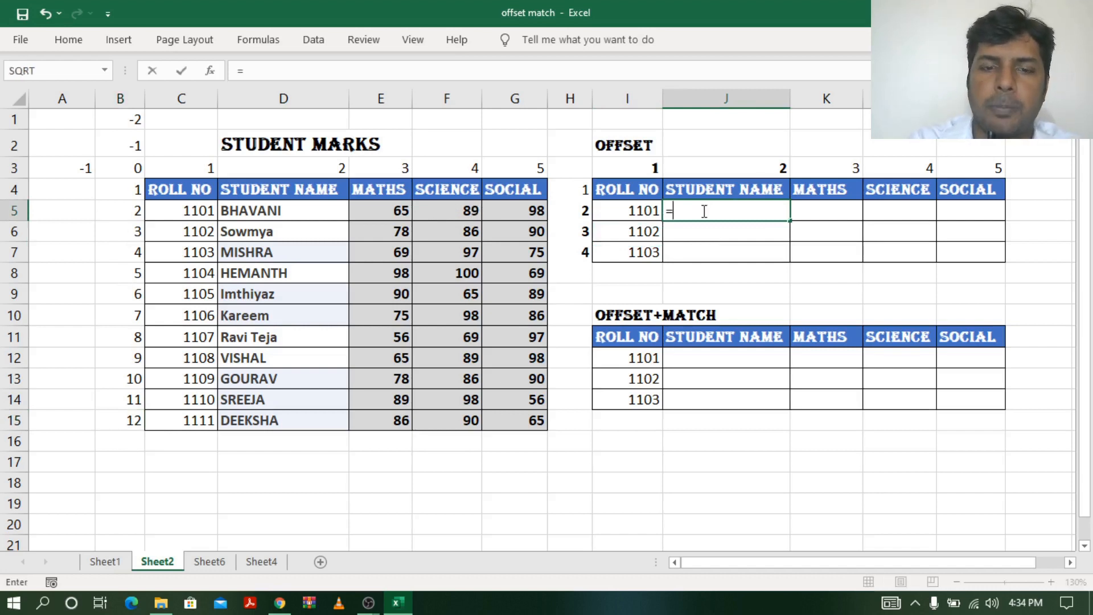
text(off)
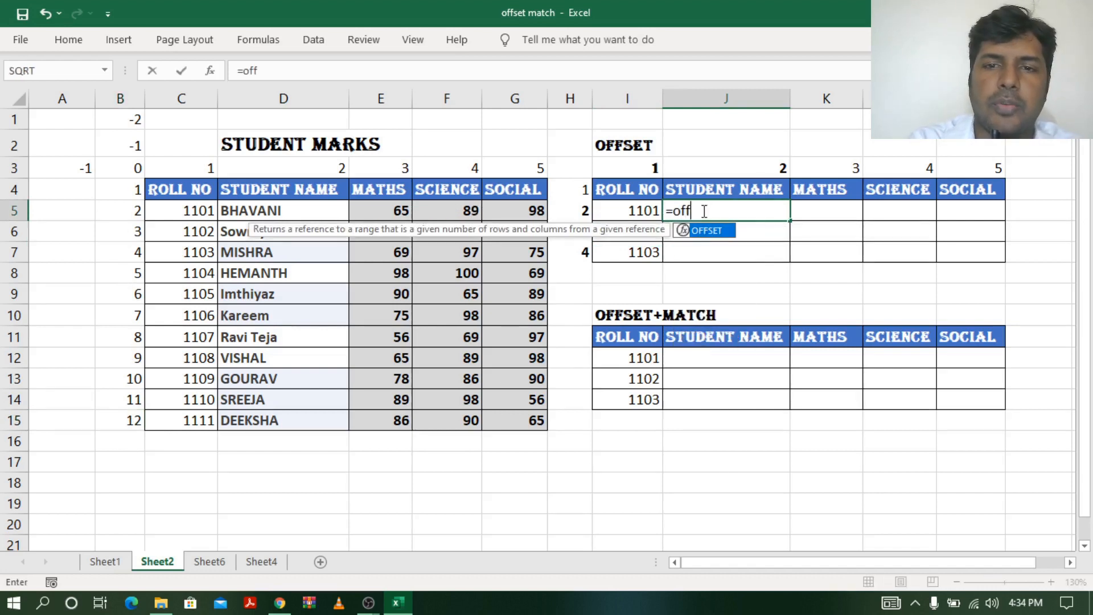
key(Tab)
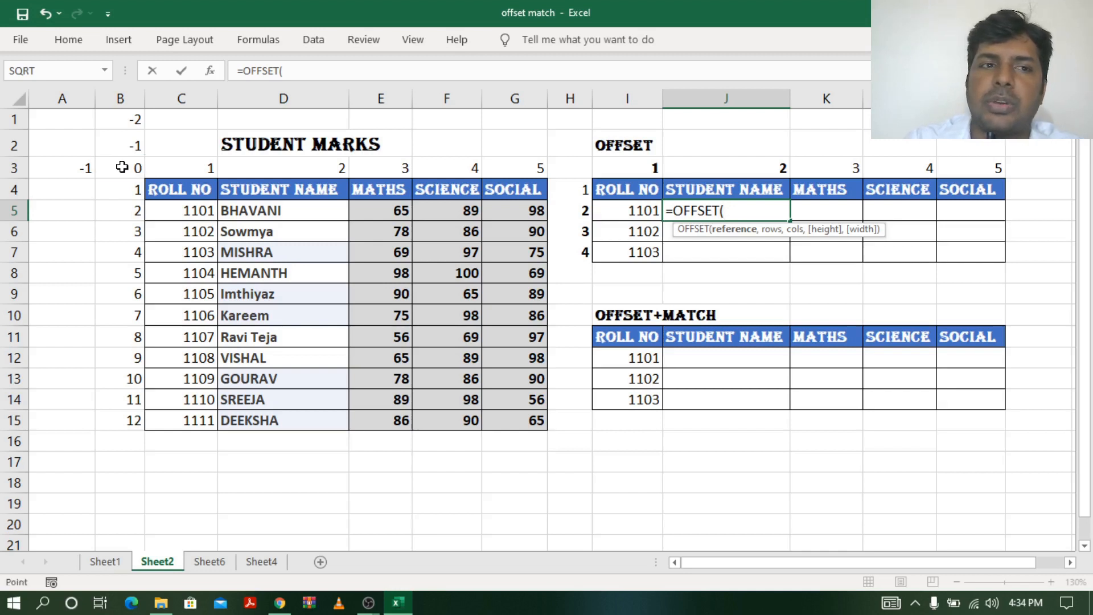
click(122, 167)
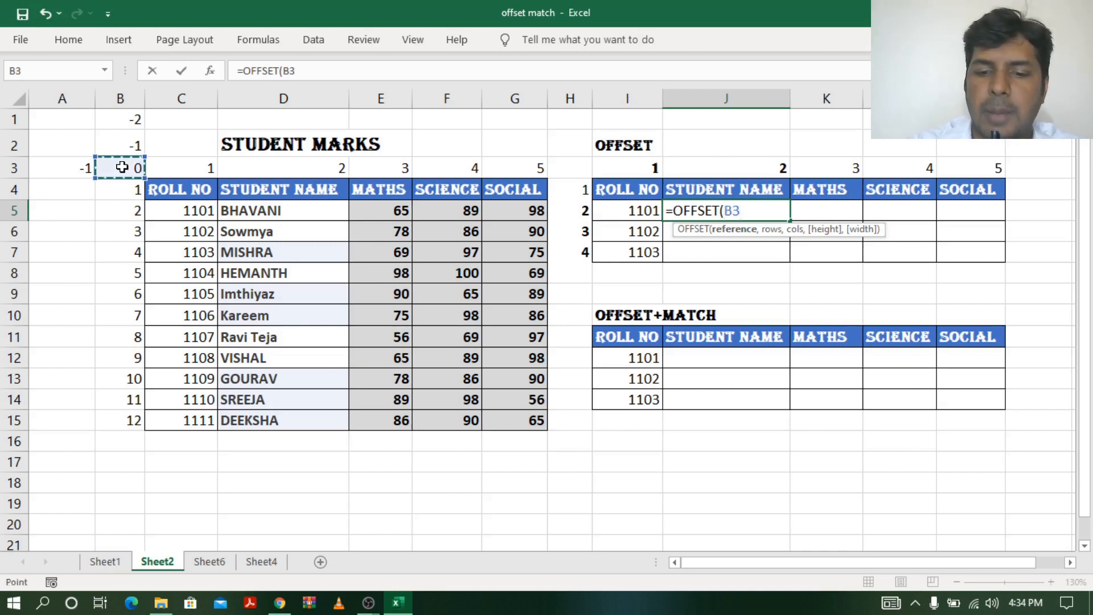
text(,2)
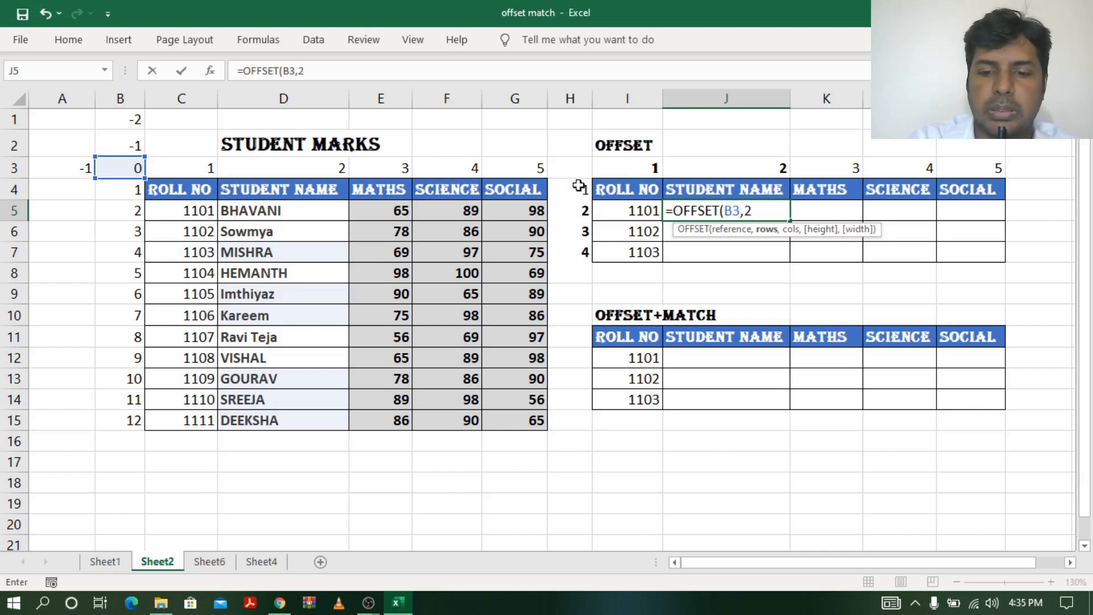
text(,)
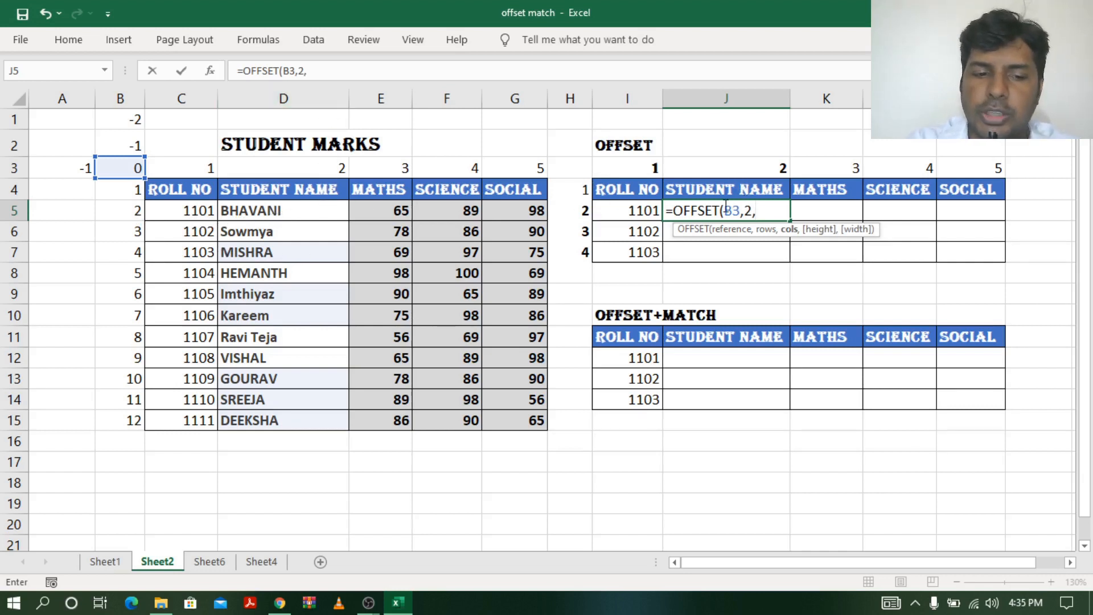
text(2)
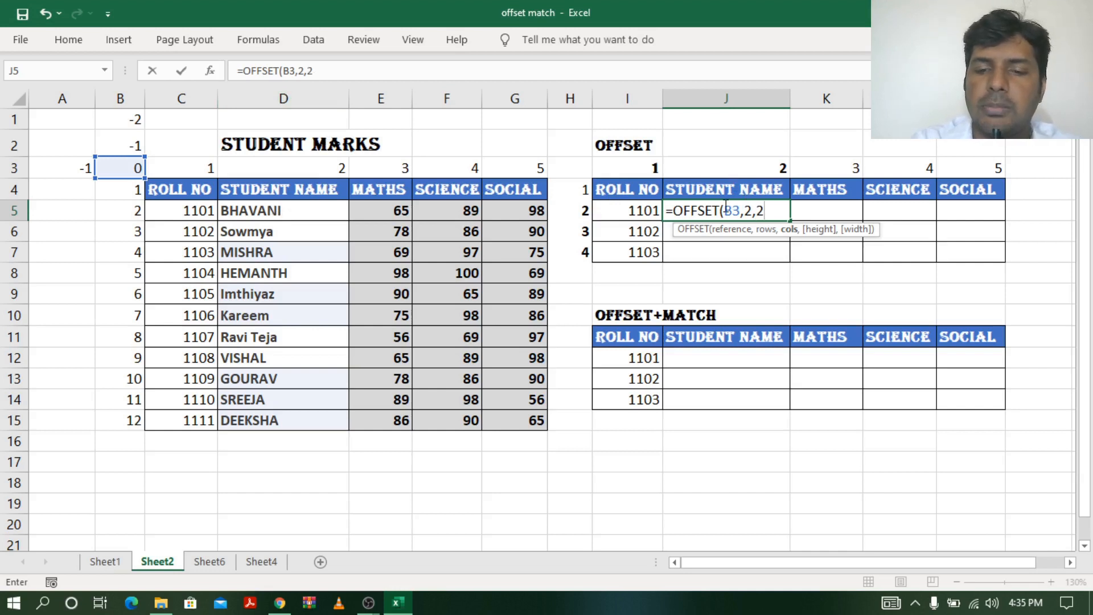
text())
key(Return)
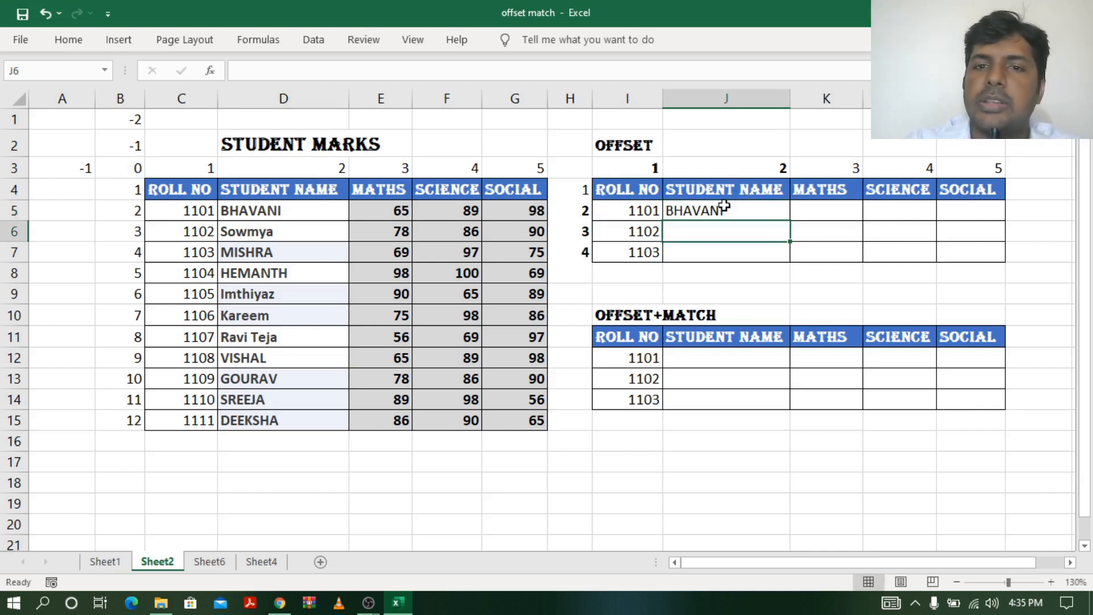
click(725, 206)
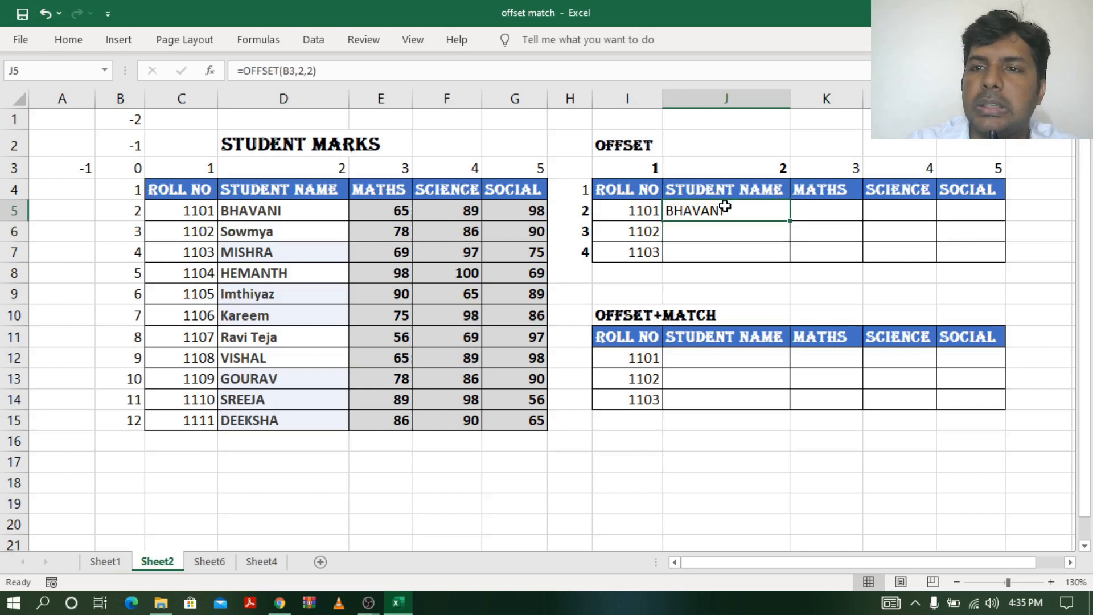
Enter =OFFSET(B3,2,3) in cell K5 to return the first student's Maths mark in the Offset table
click(826, 211)
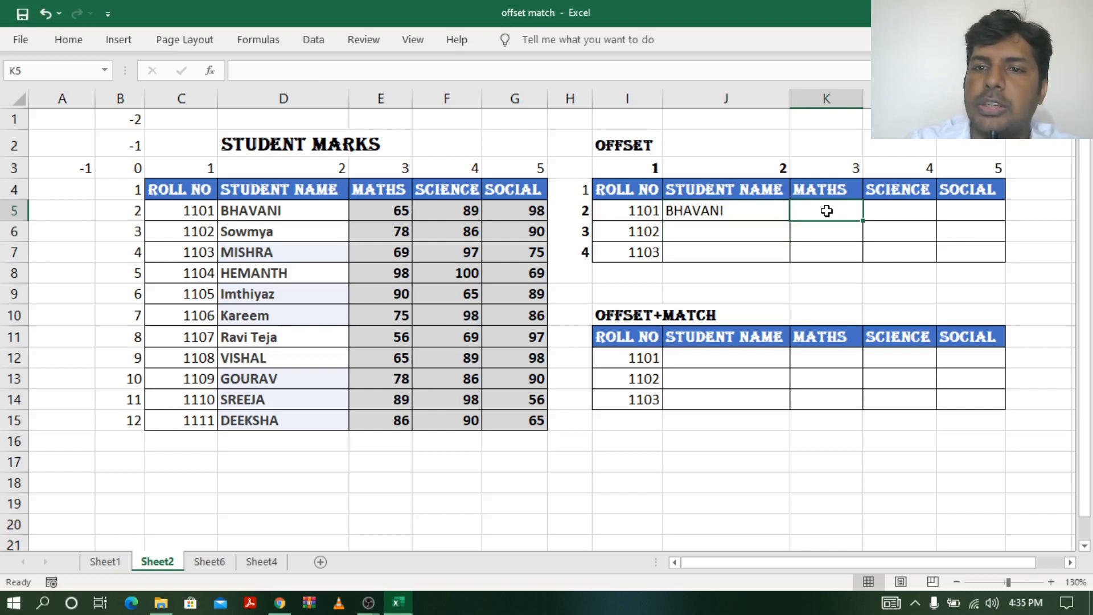
text(=o)
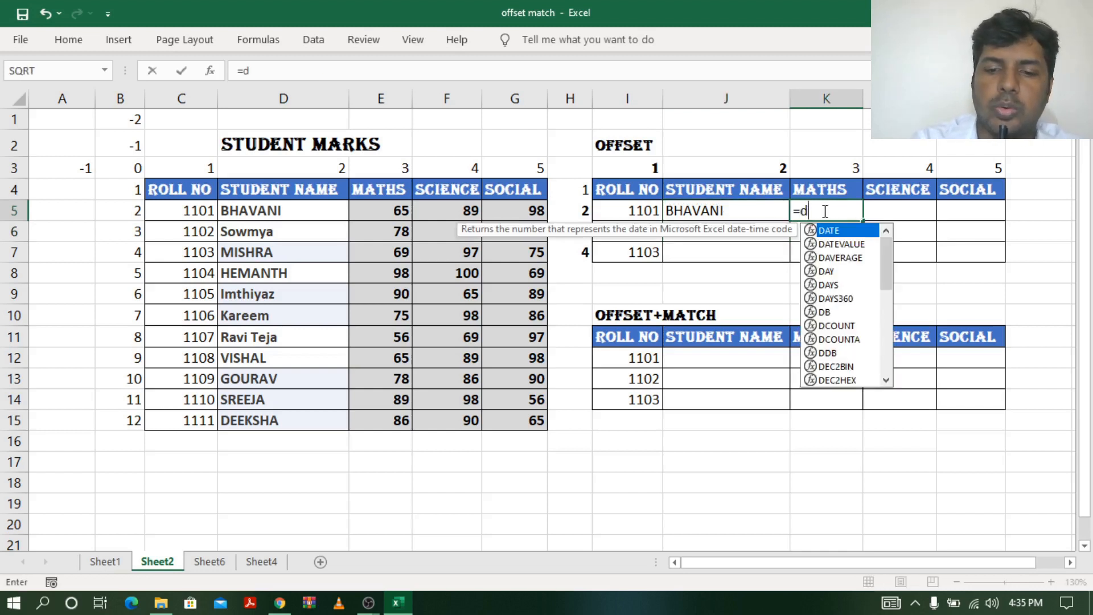
key(BackSpace)
text(offsey)
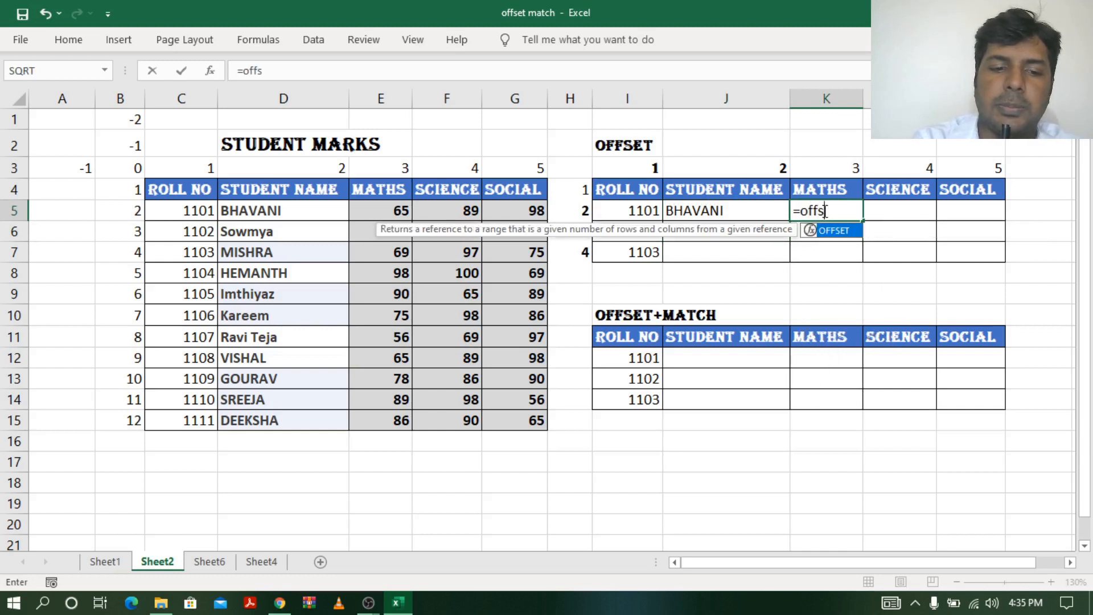
key(BackSpace)
key(BackSpace)
text(et()
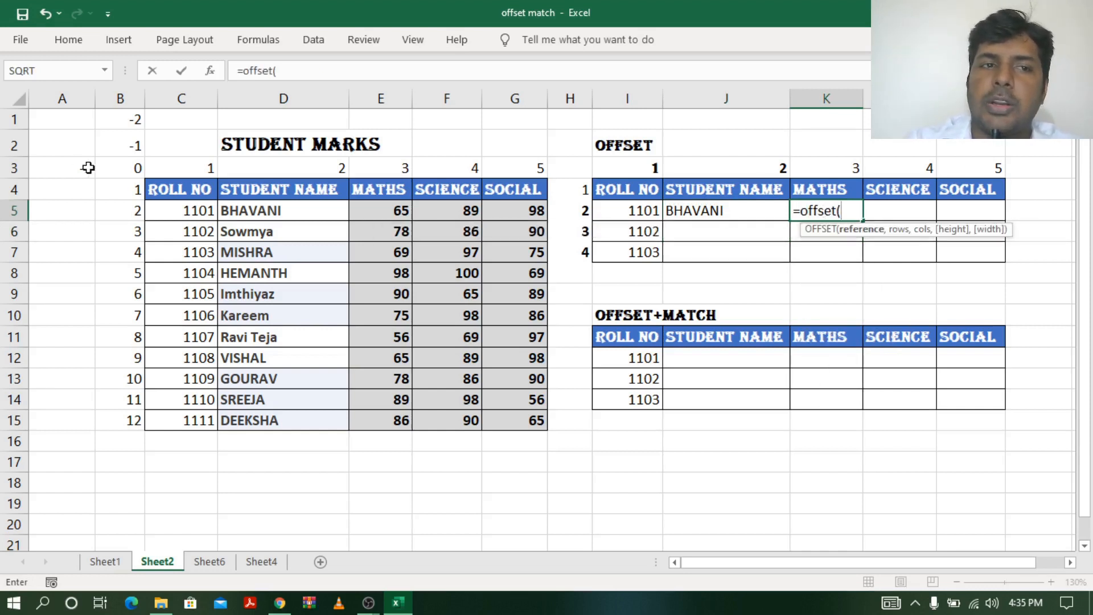
click(128, 168)
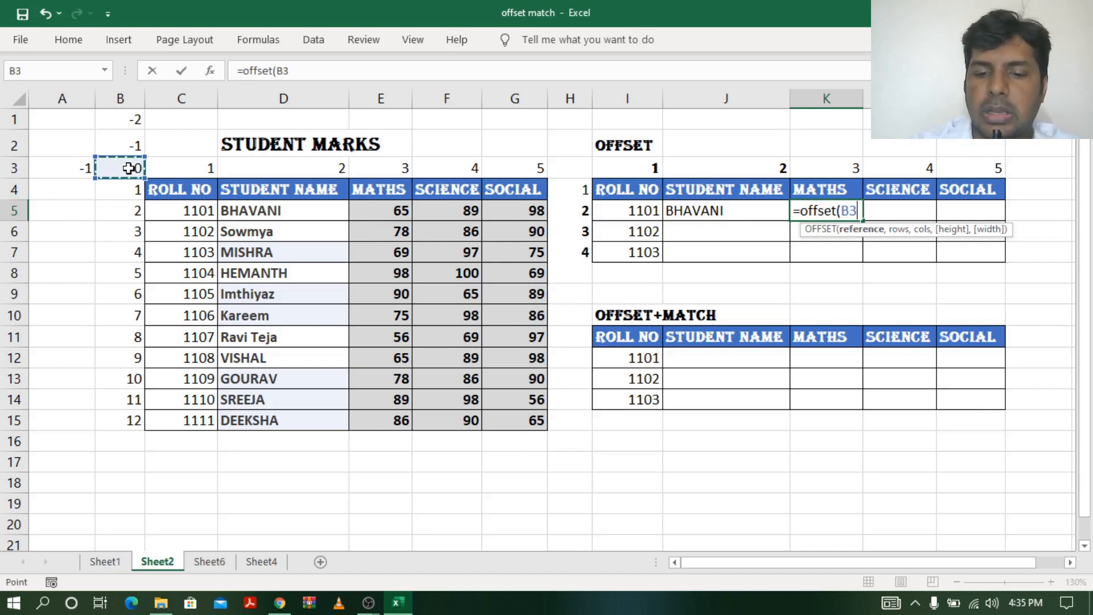
text(,)
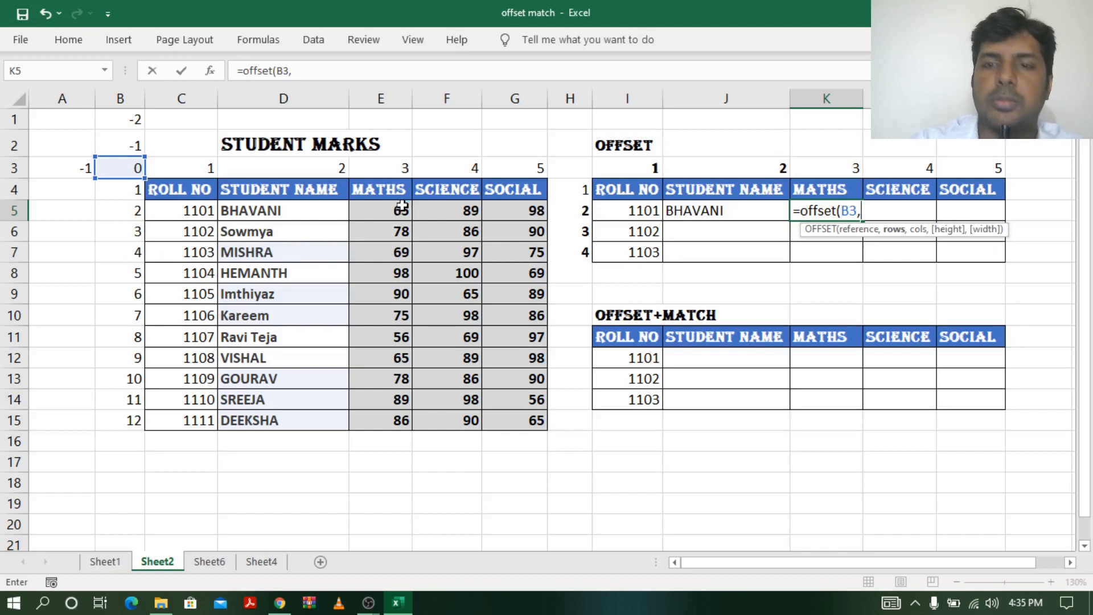
text(2,)
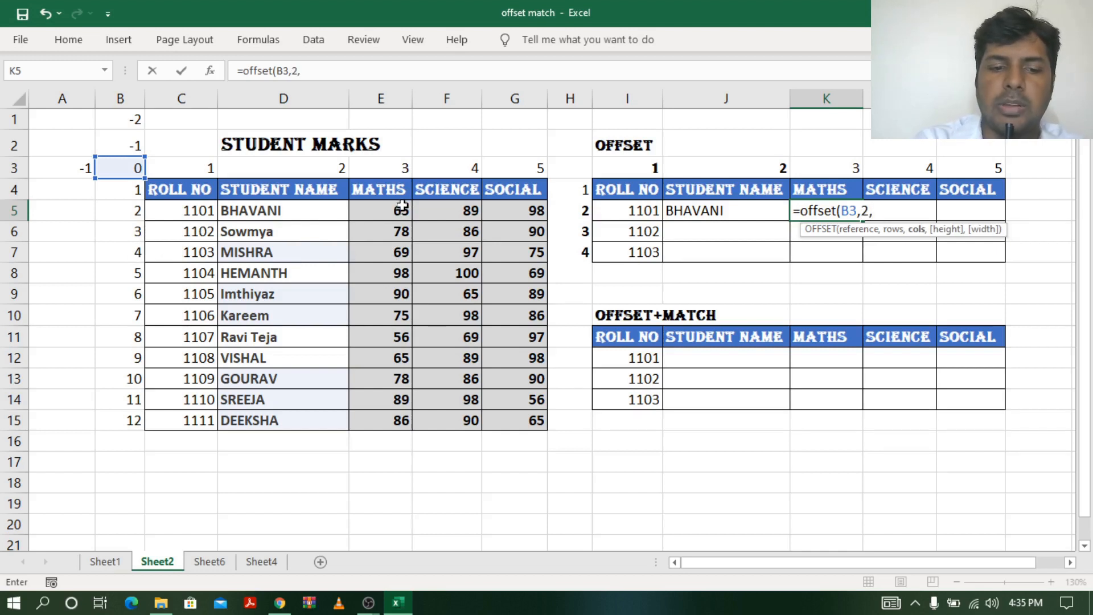
text(3))
key(Return)
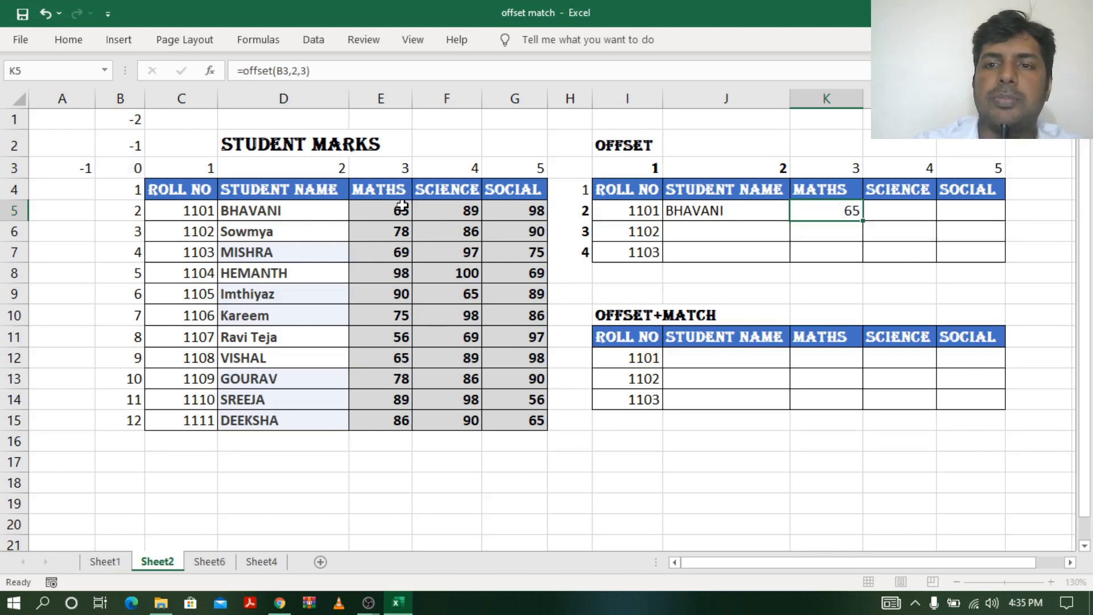
click(844, 206)
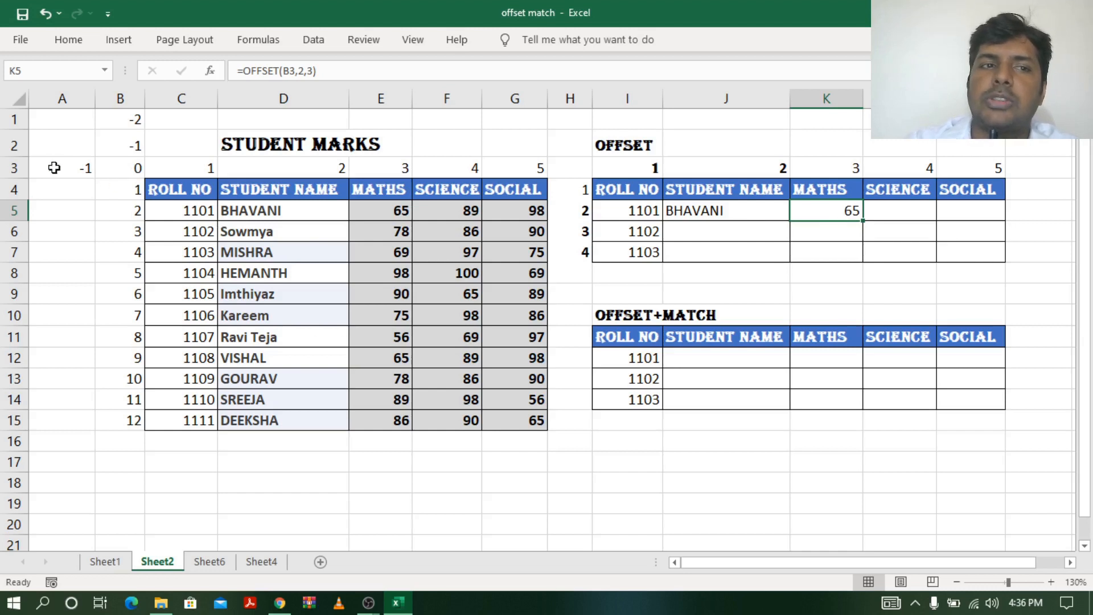
Enter the value 5 in cell A6, beside the row index numbers
click(61, 231)
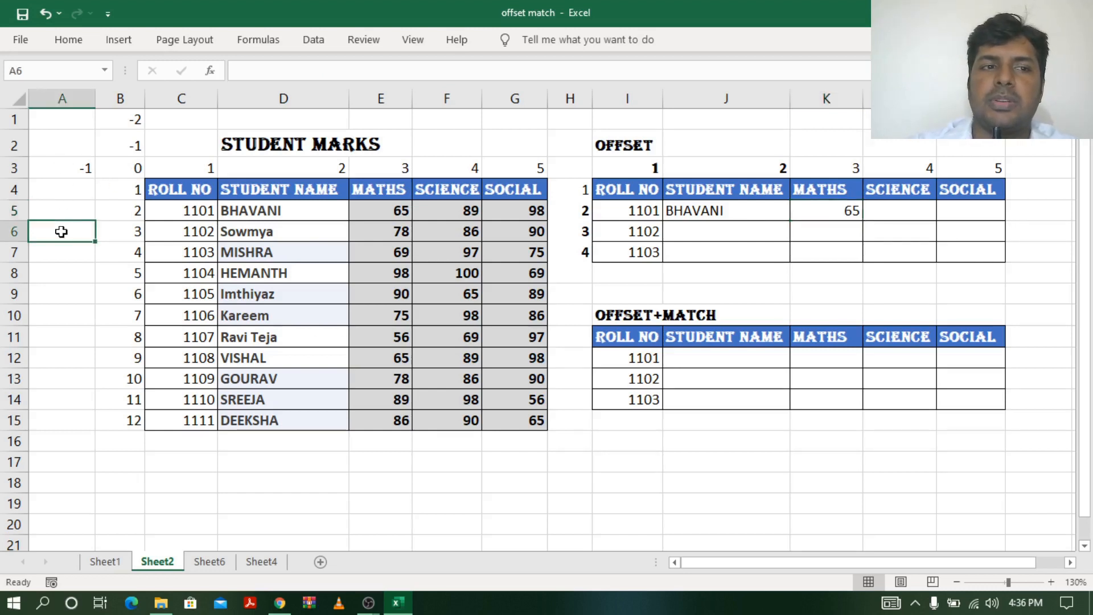
text(5)
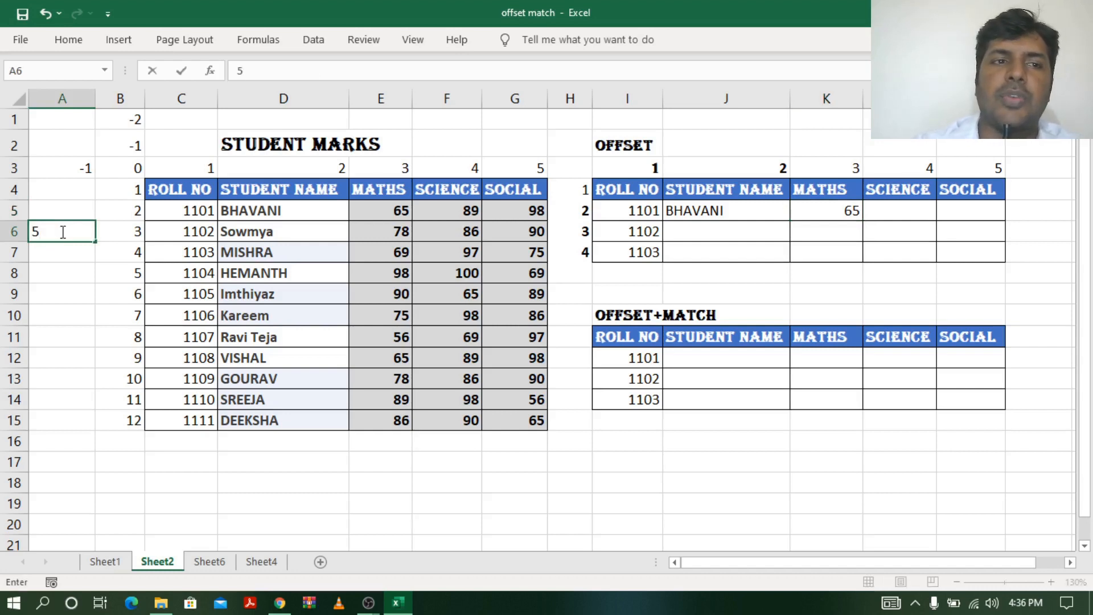
click(58, 290)
click(66, 232)
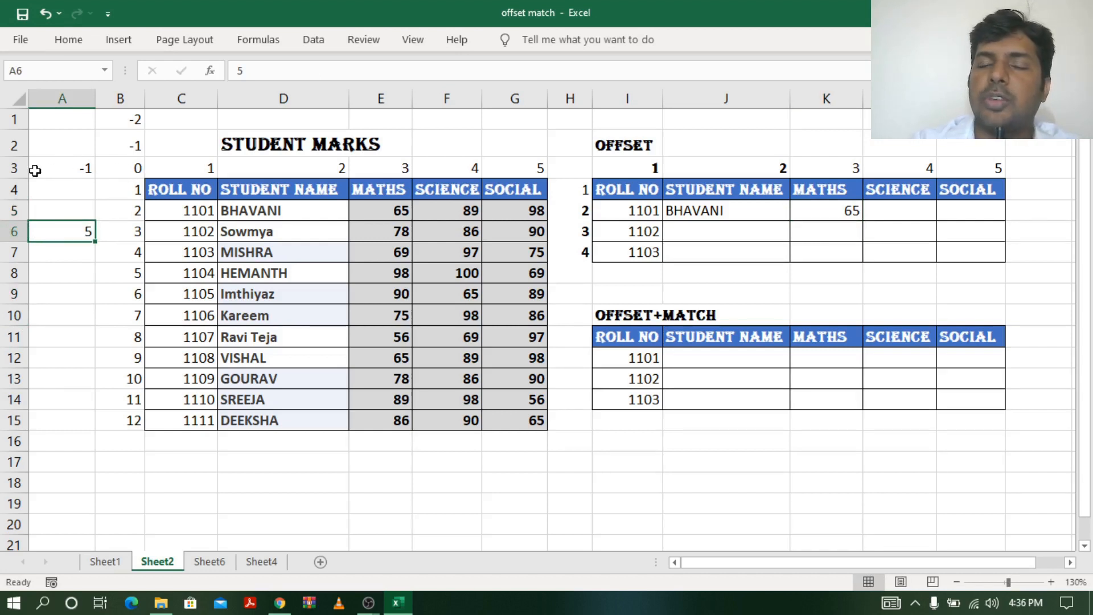
Change the OFFSET formula in cell K5 to =OFFSET(B3,3,-1), using a negative column offset
double_click(840, 211)
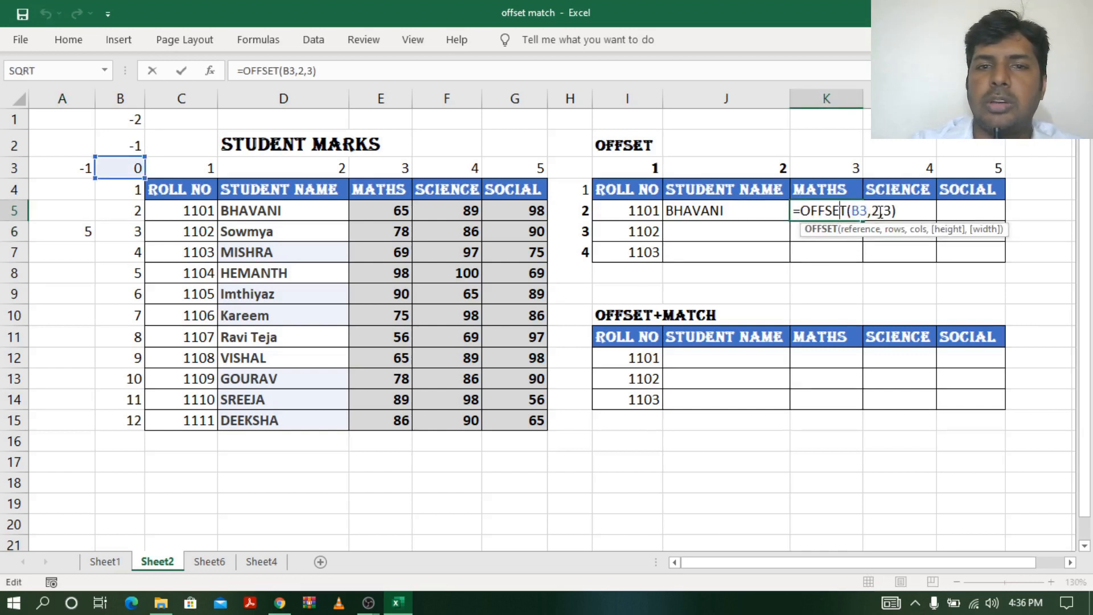
click(880, 211)
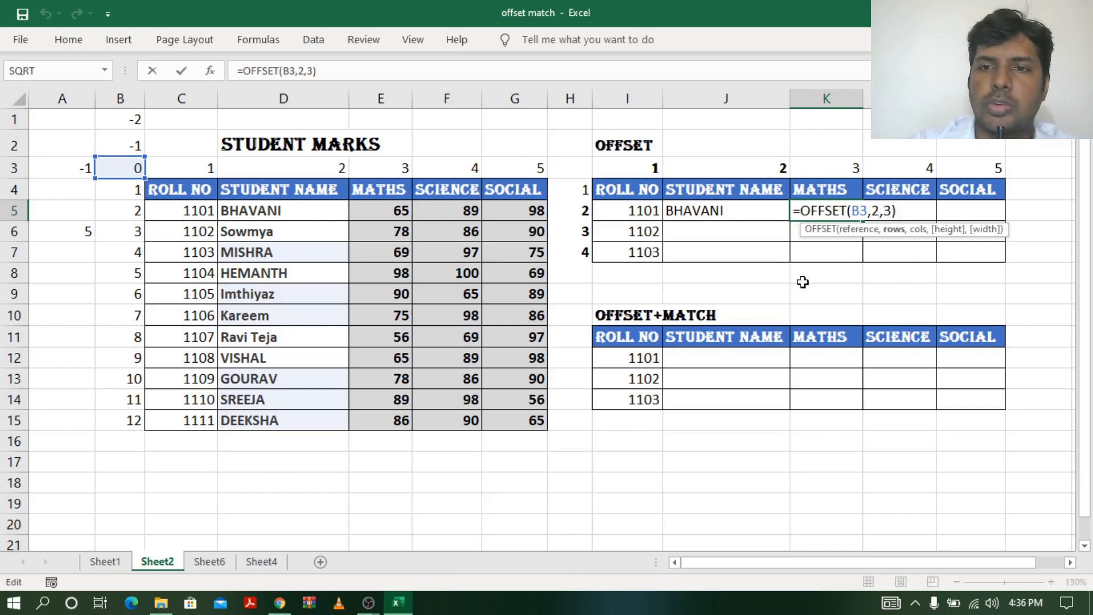
key(Delete)
text(3)
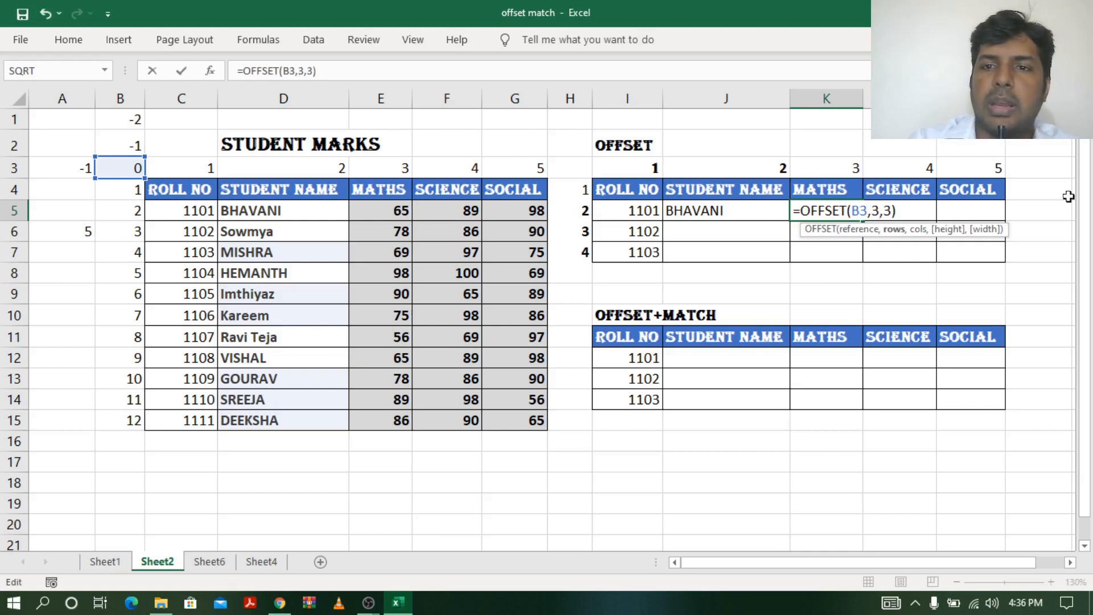
click(892, 211)
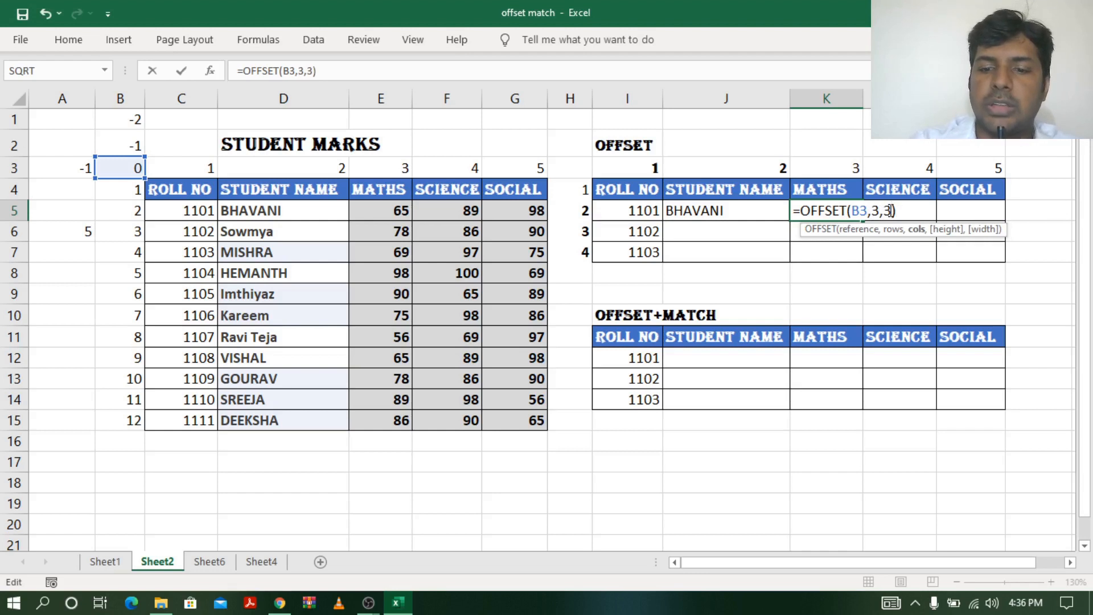
key(BackSpace)
text(-1)
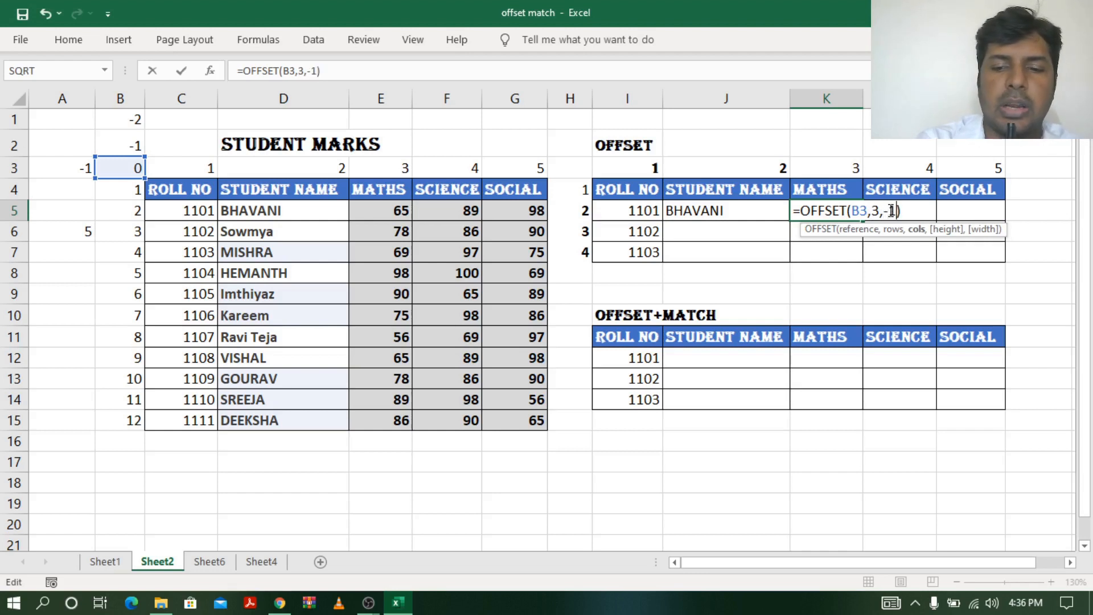
key(Return)
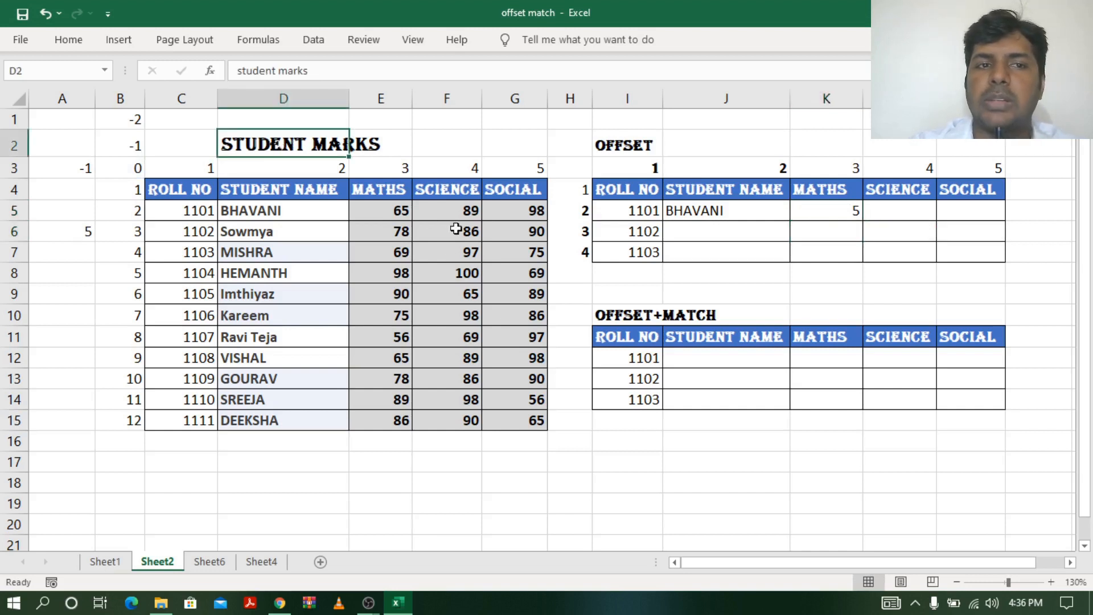
Change the formula in cell K5 to =OFFSET(B3,-1,2) to return the Student Marks title, and clear the cell
click(320, 167)
click(320, 97)
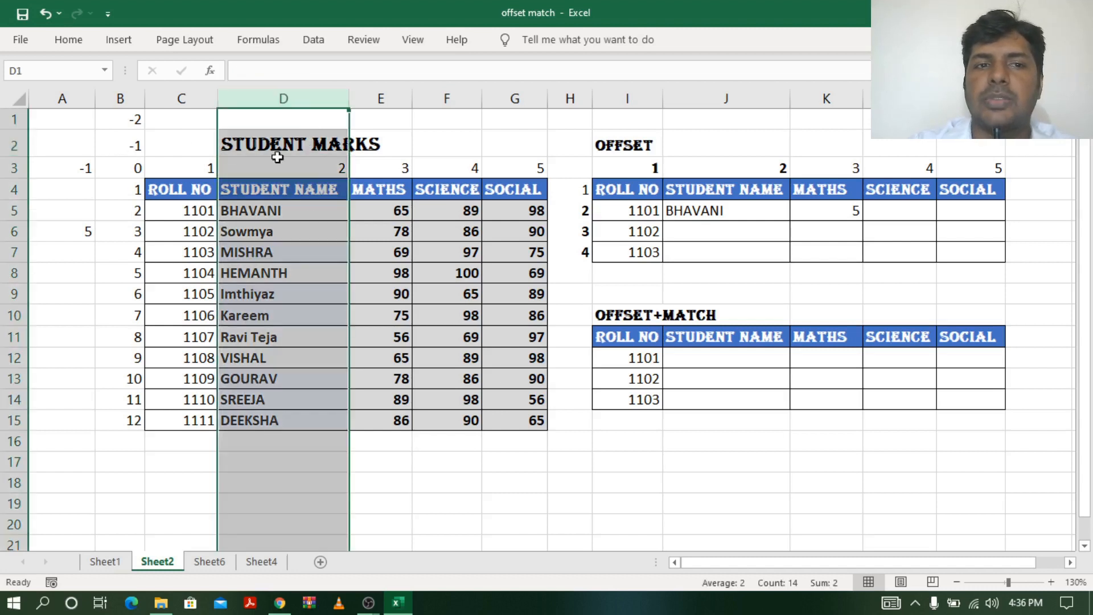
double_click(822, 211)
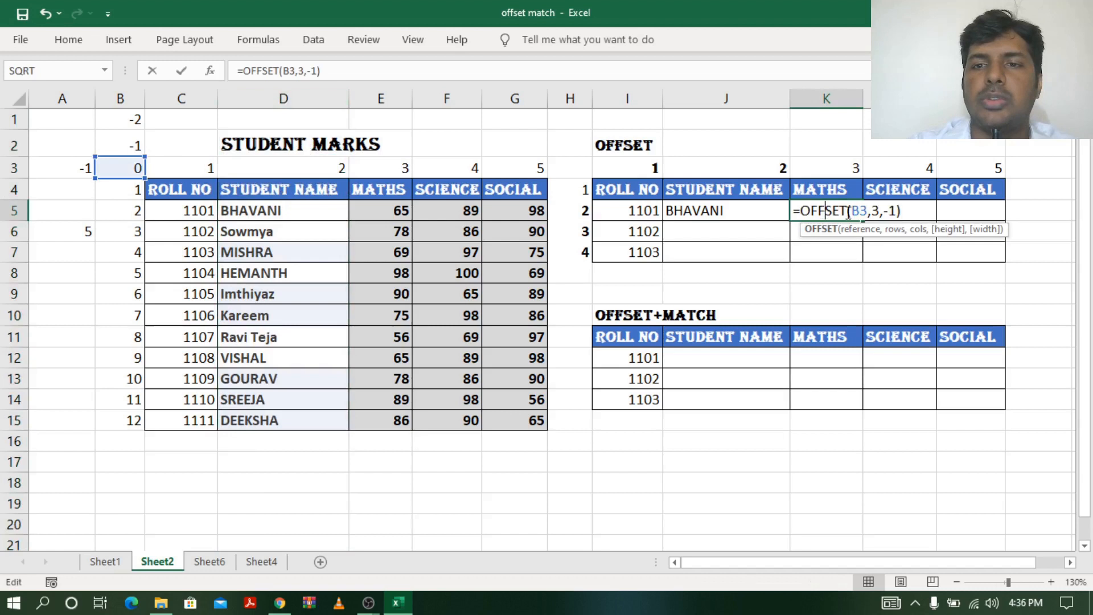
click(880, 212)
key(BackSpace)
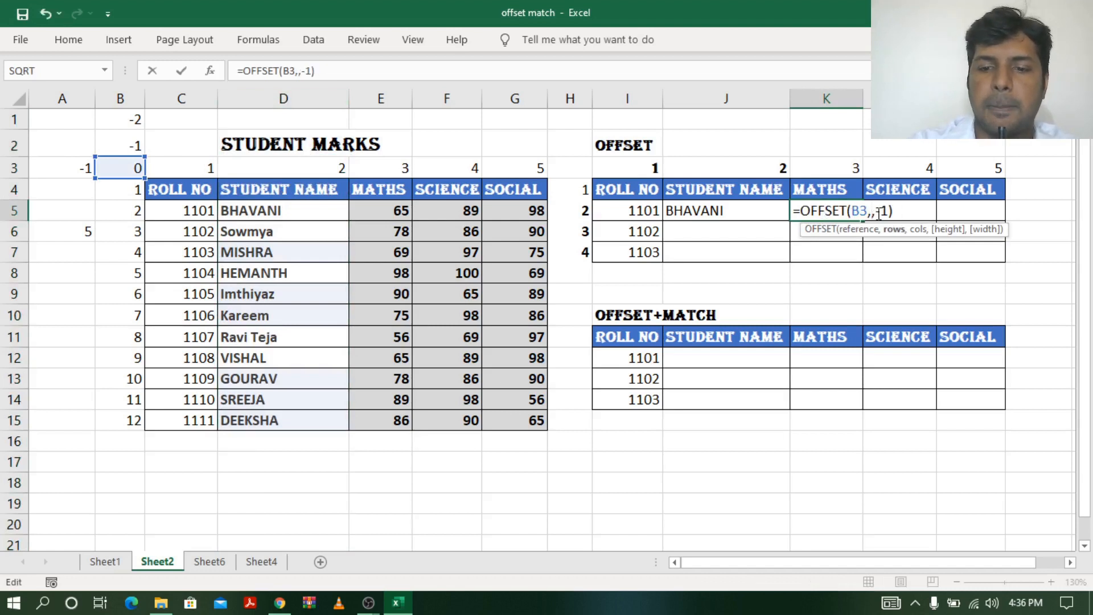
text(-1)
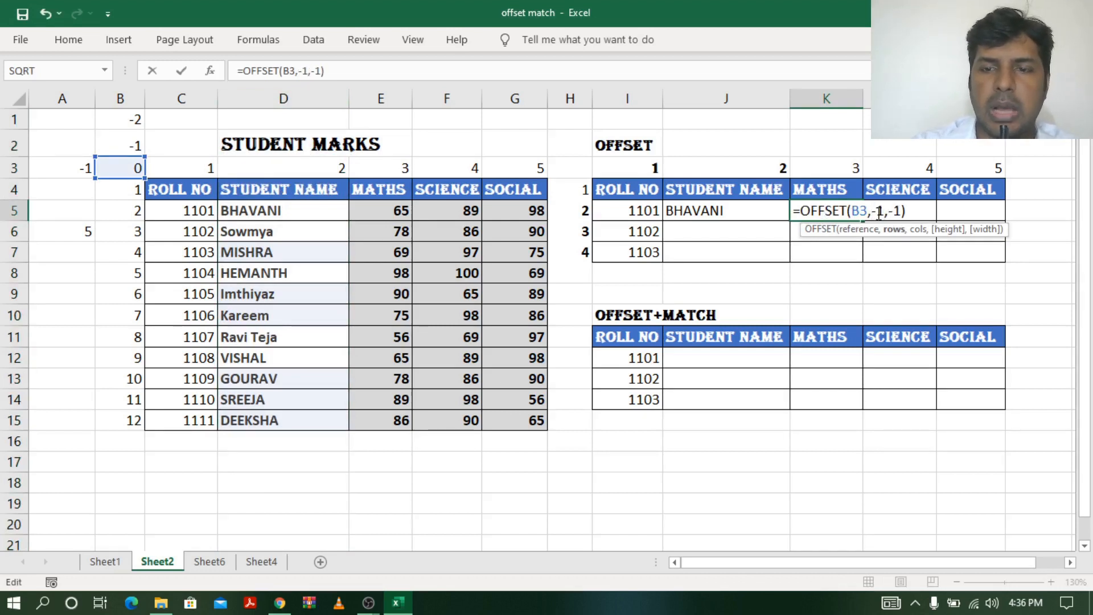
key(Right)
key(Delete)
key(Delete)
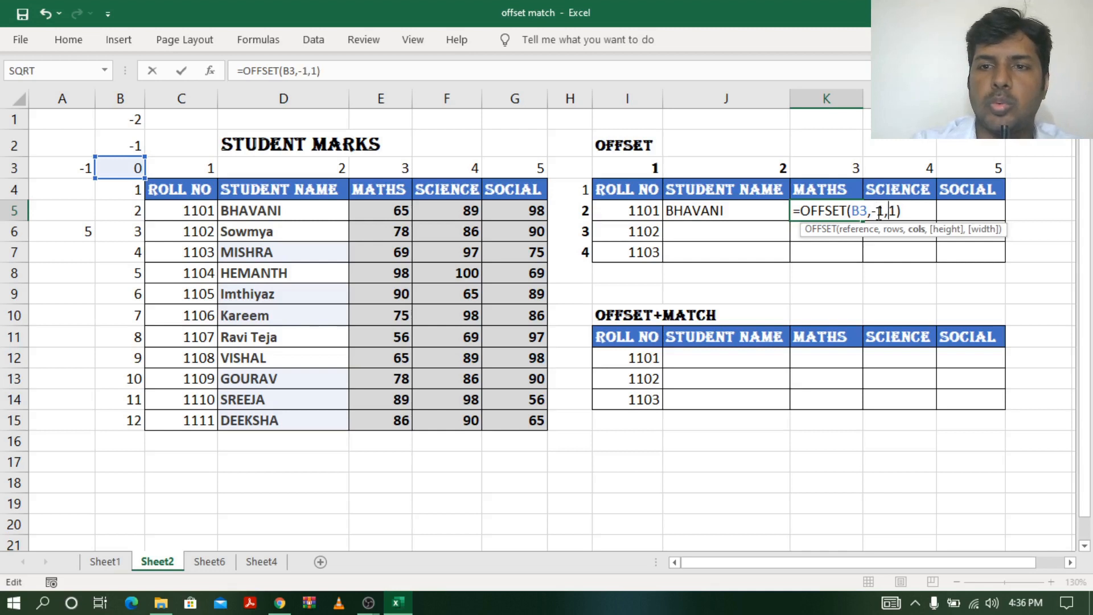
text(2)
key(Return)
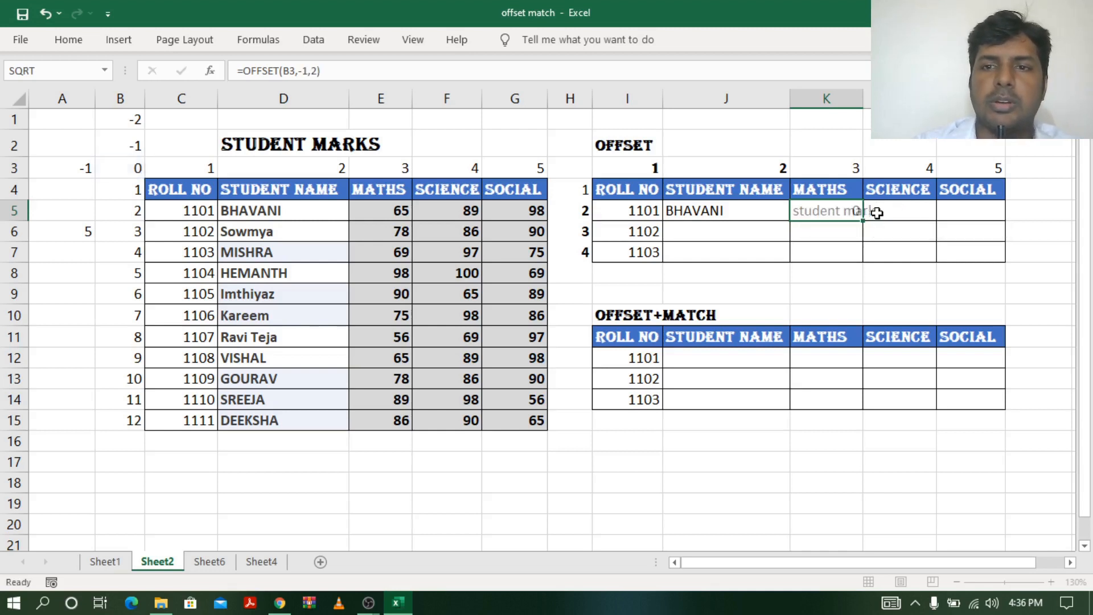
click(824, 212)
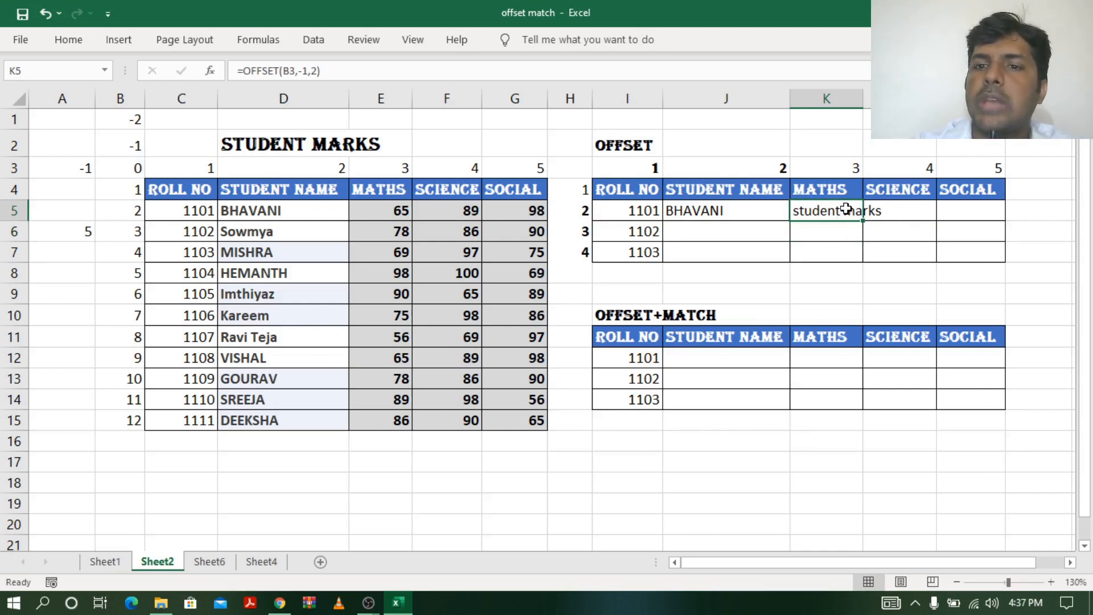
key(Delete)
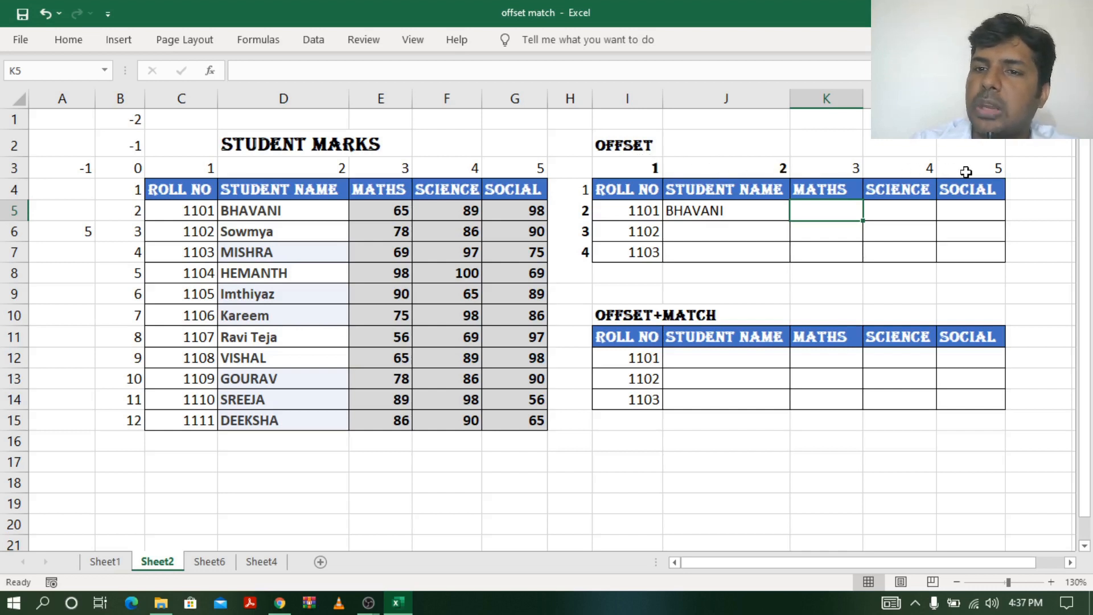
Replace the typed row and column numbers in J5's formula with cell references, making it =OFFSET(B3,H5,J3)
double_click(720, 211)
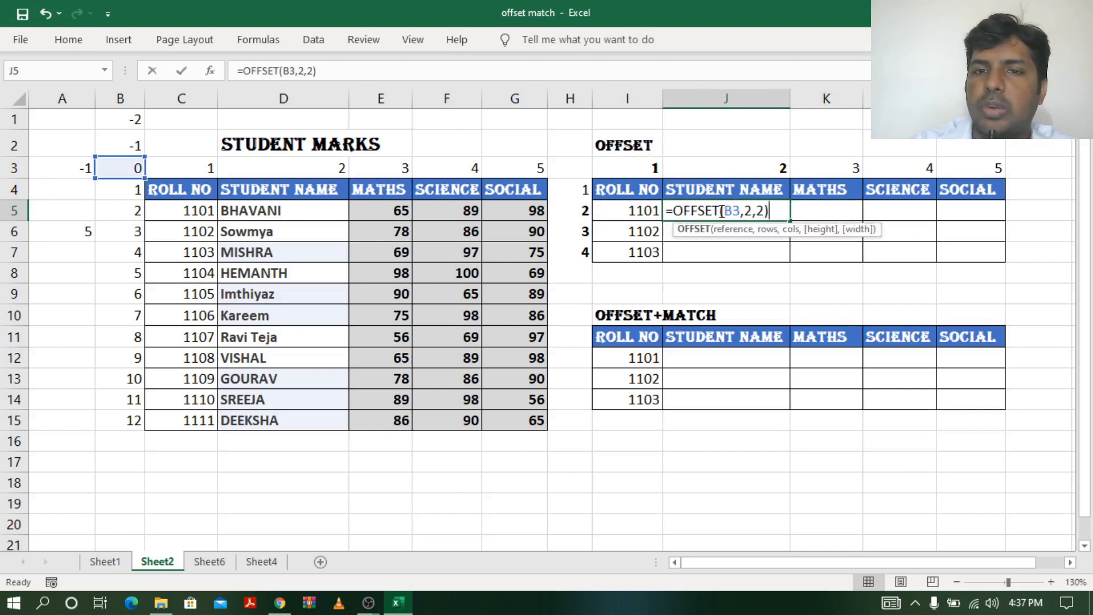
click(753, 211)
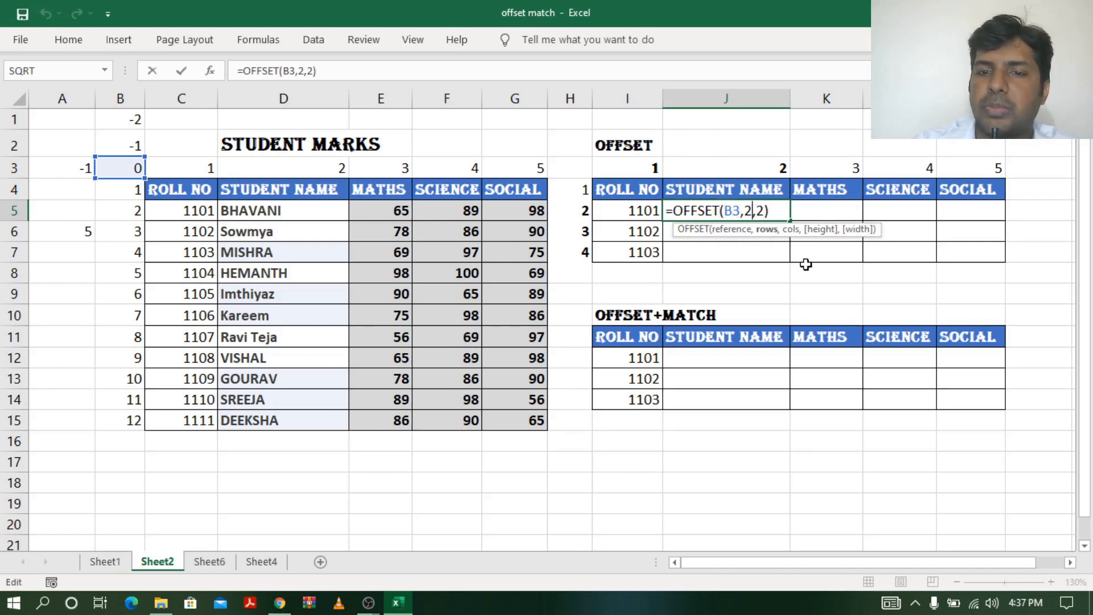
key(BackSpace)
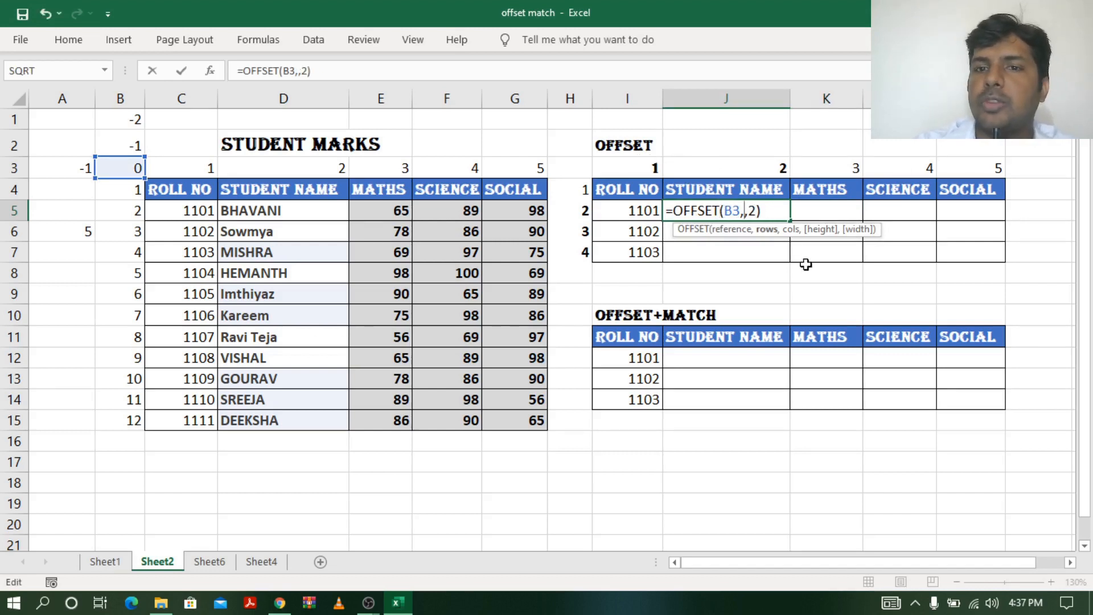
click(756, 167)
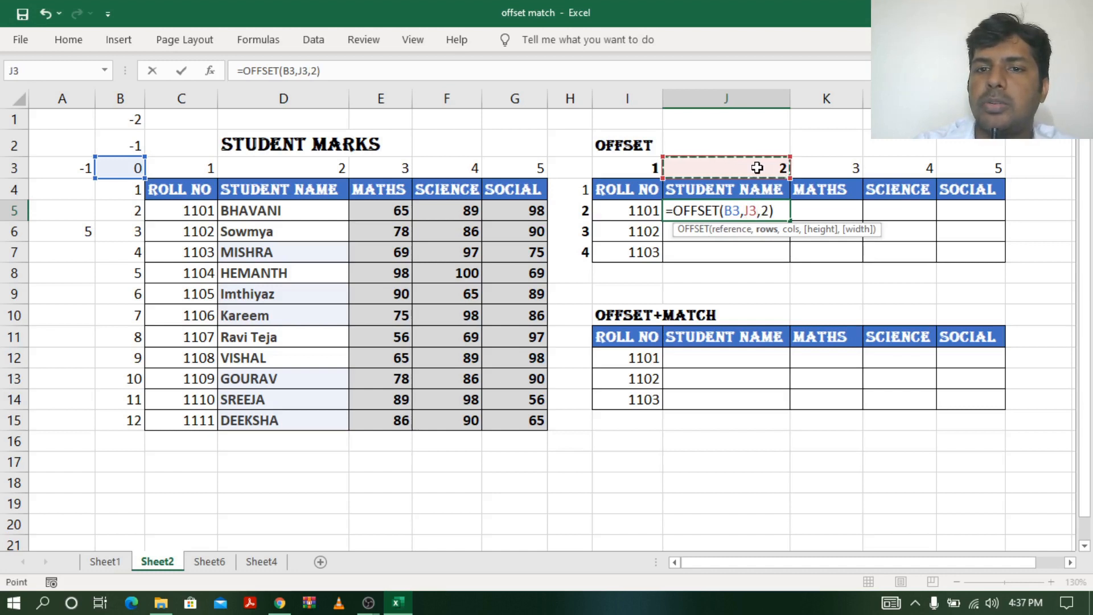
click(576, 212)
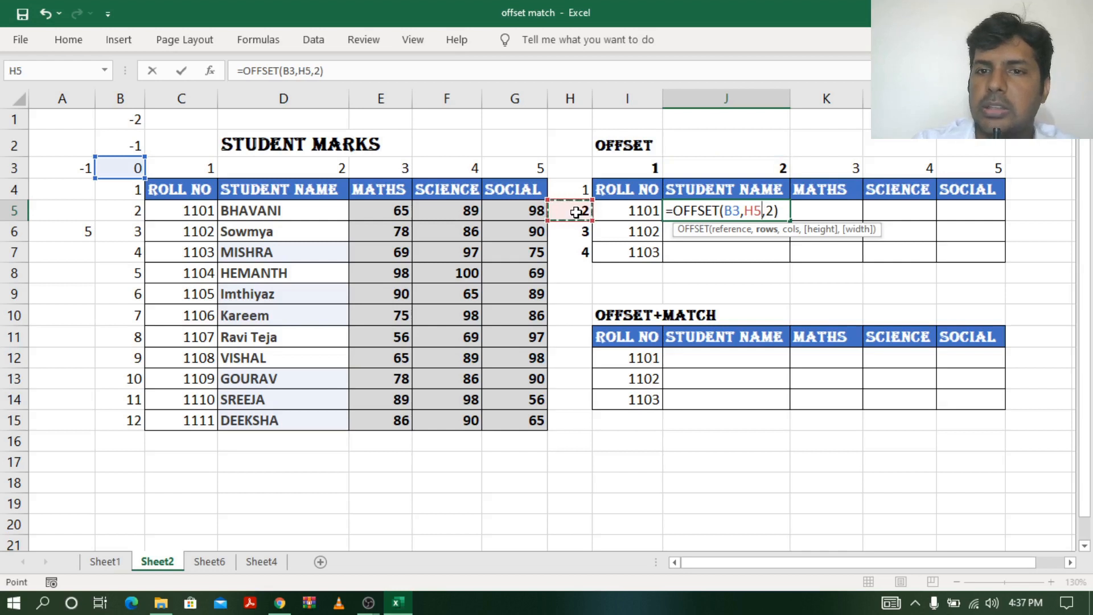
key(Right)
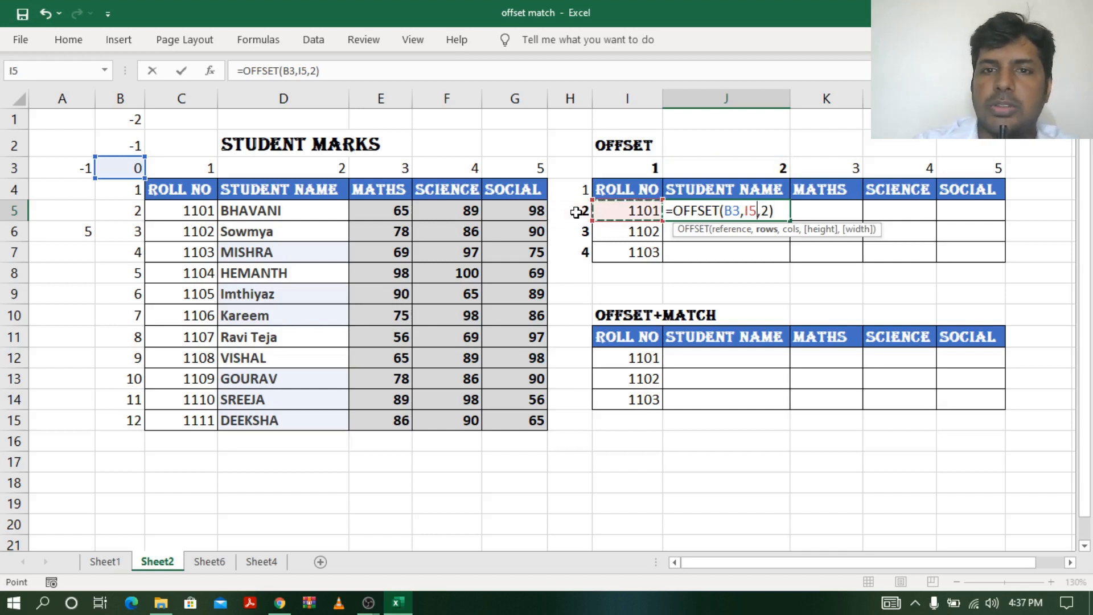
click(576, 211)
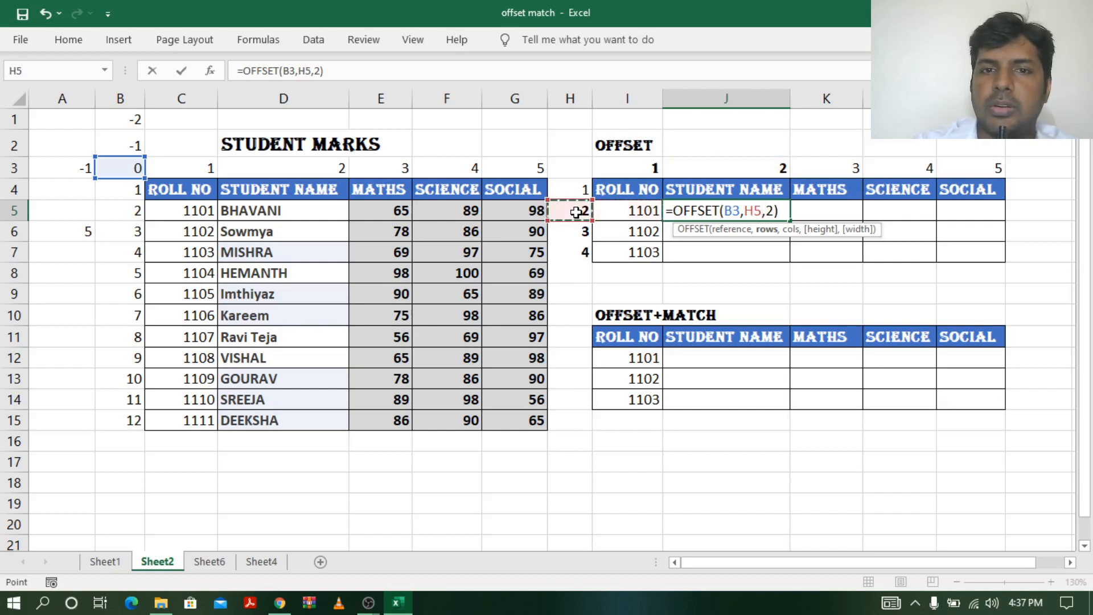
click(774, 211)
key(BackSpace)
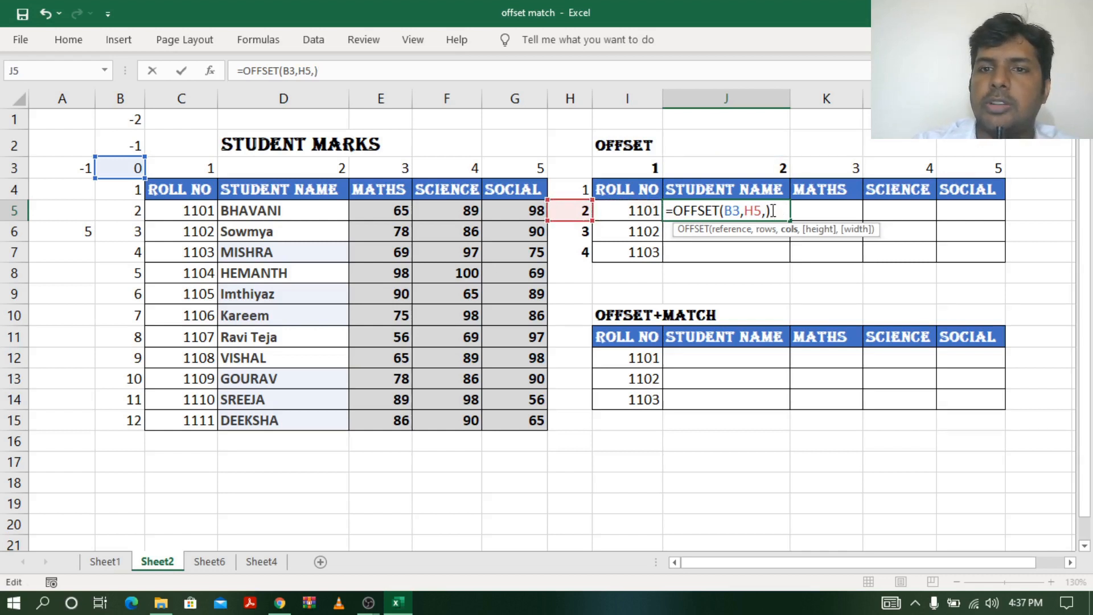
click(767, 165)
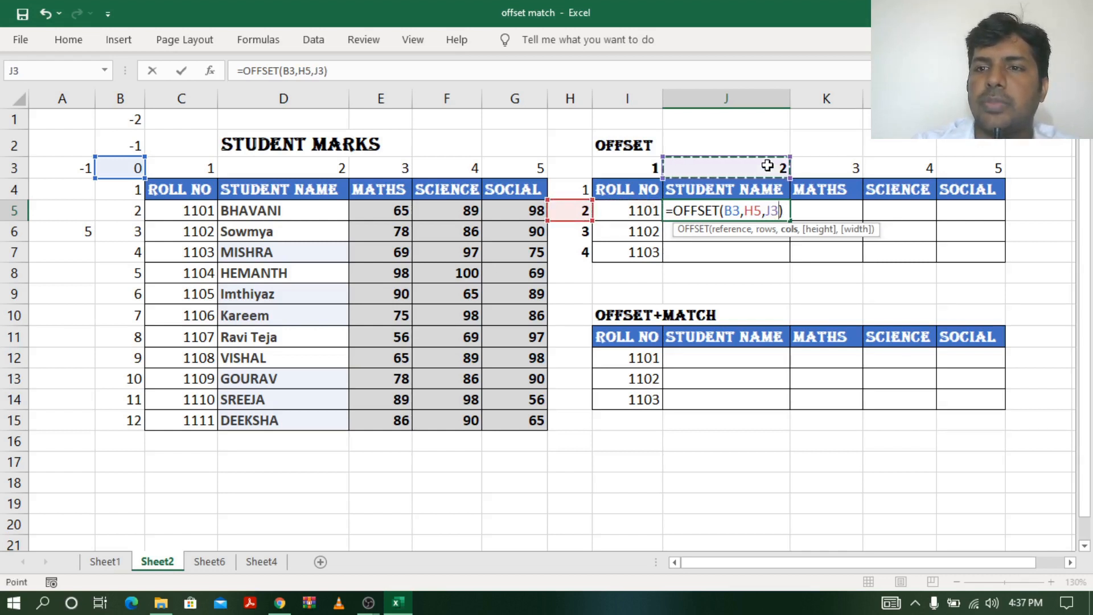
key(Return)
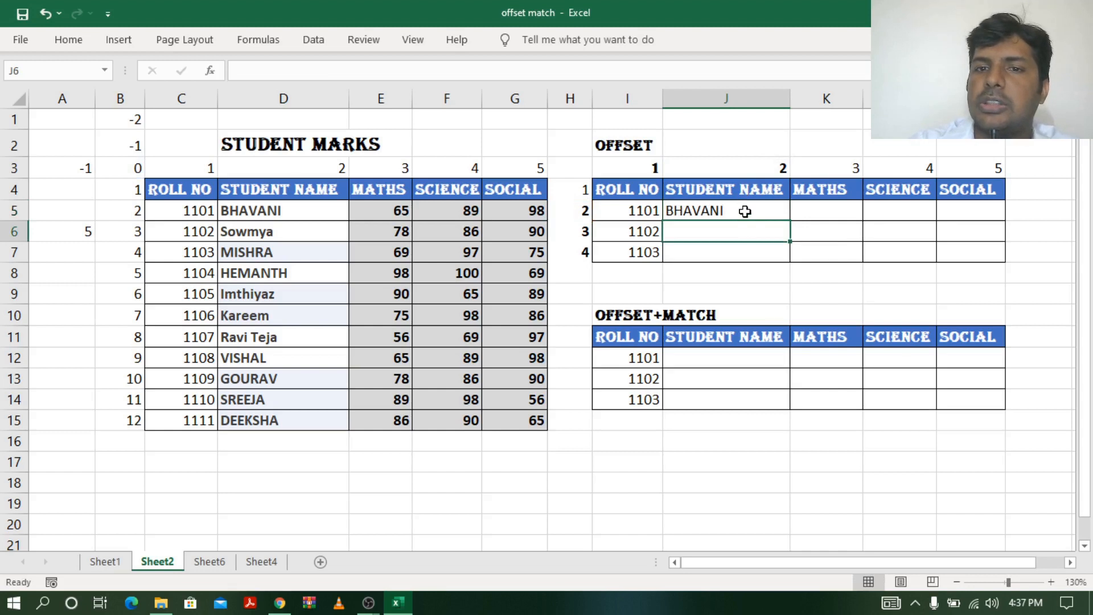
Lock the references in J5's formula for copying, making it =OFFSET($B$3,$H5,J$3)
click(744, 211)
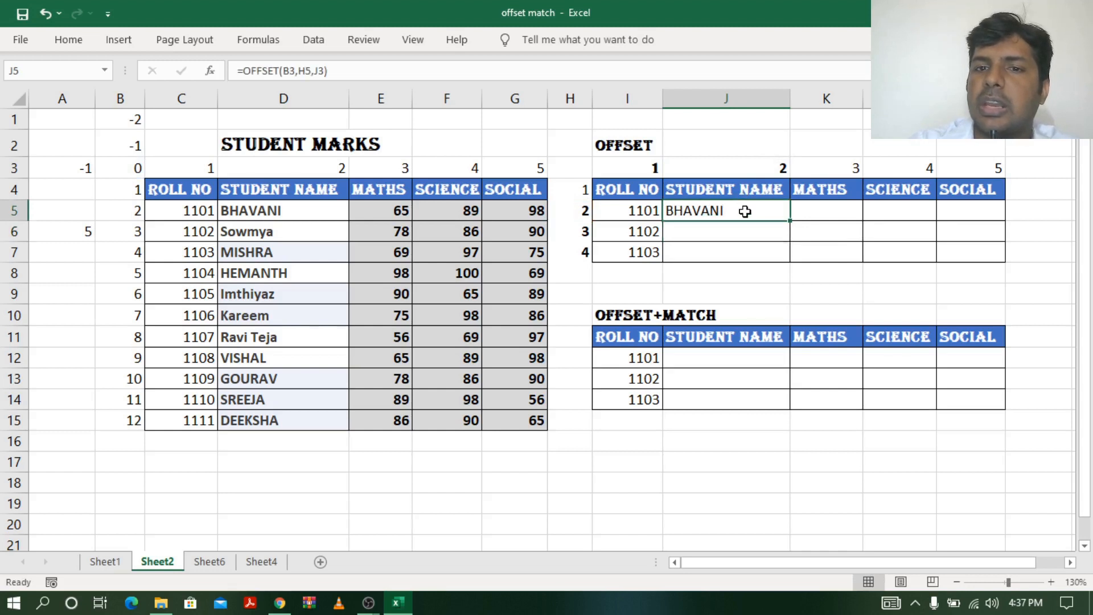
double_click(698, 212)
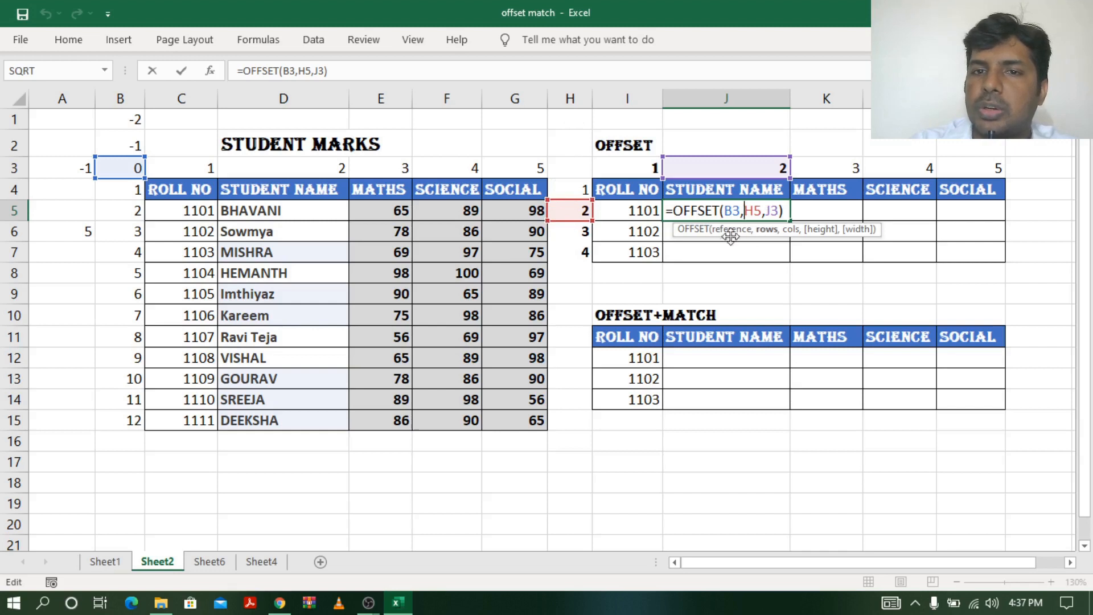
click(734, 210)
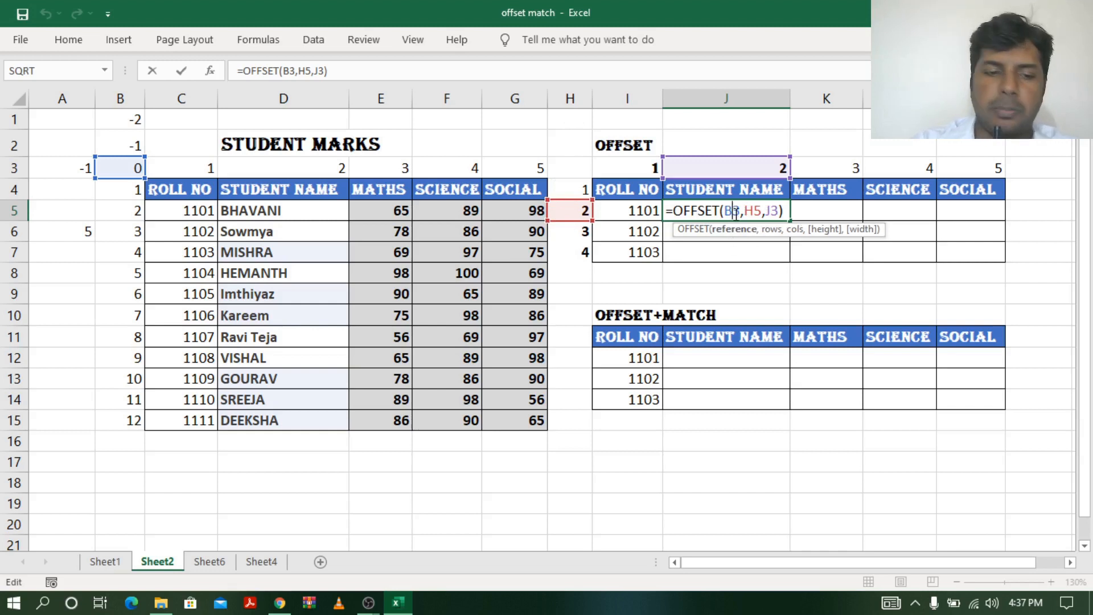
key(F4)
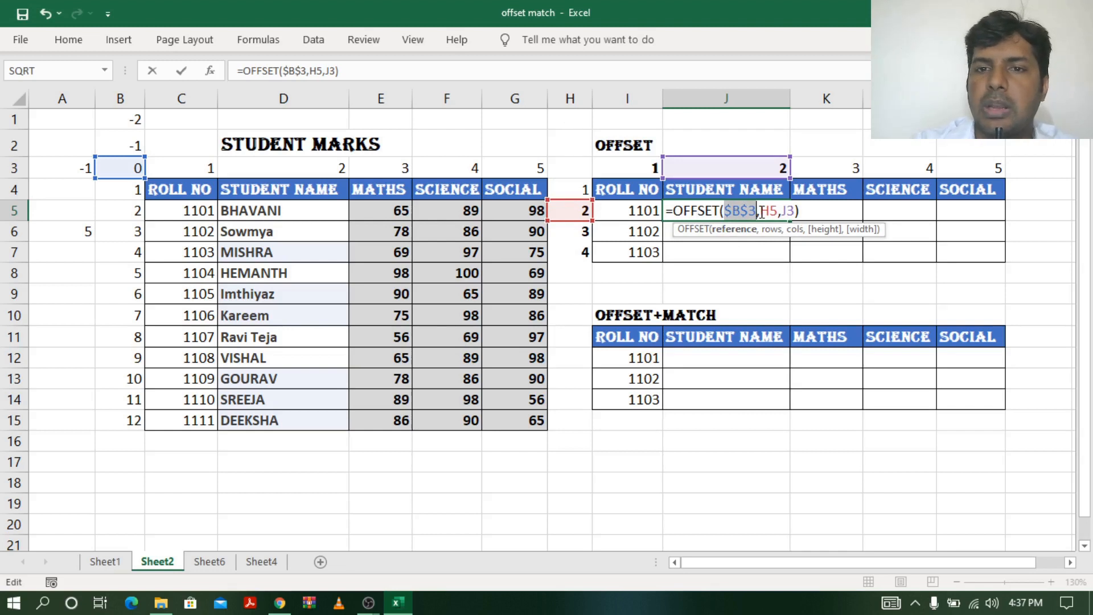
click(761, 212)
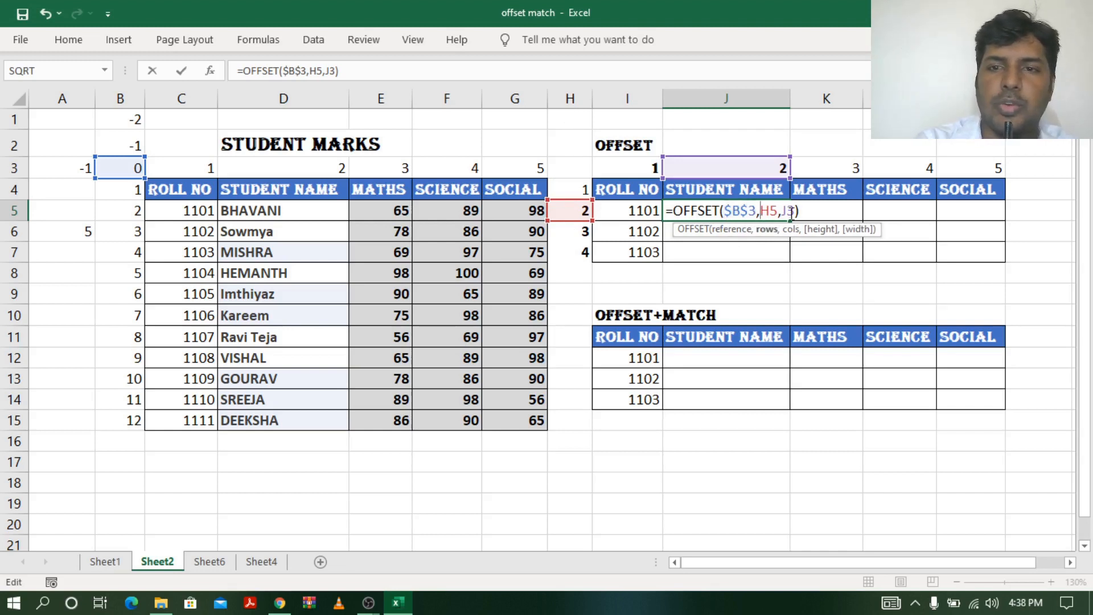
text($)
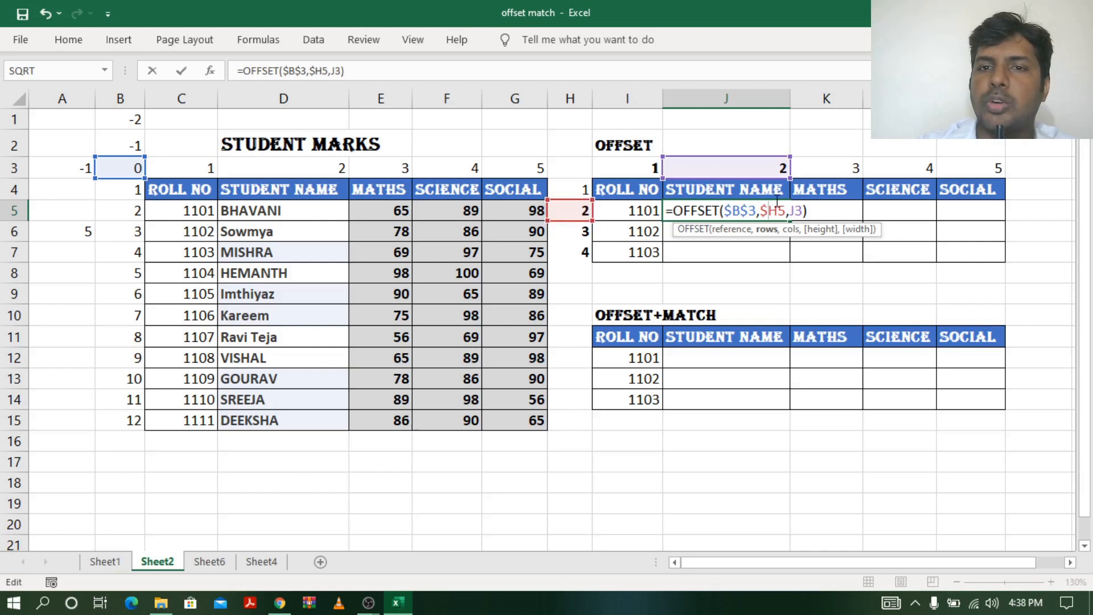
click(796, 209)
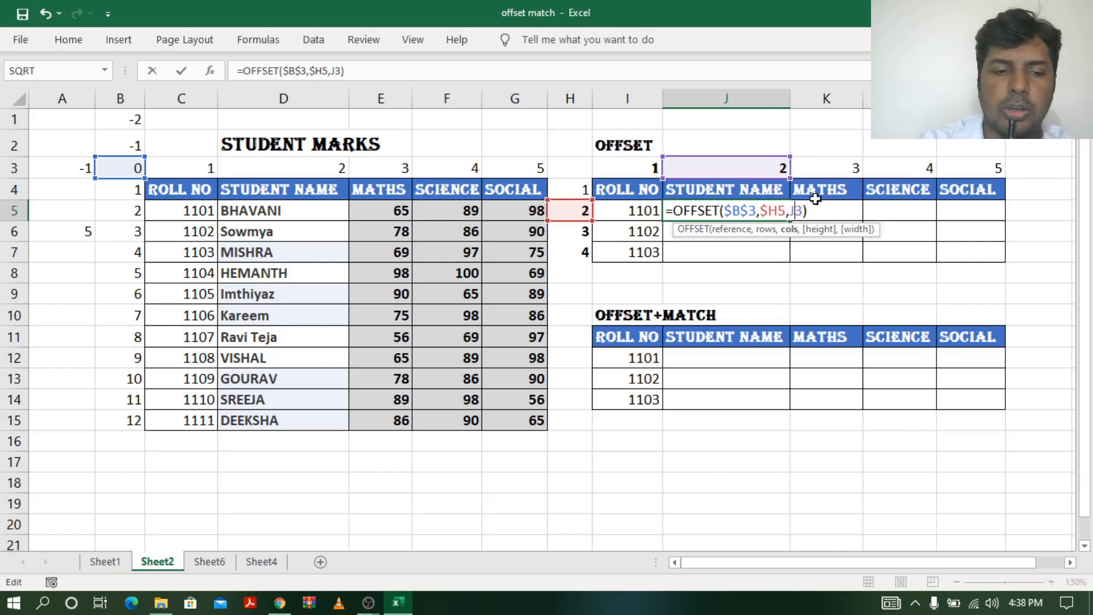
text($)
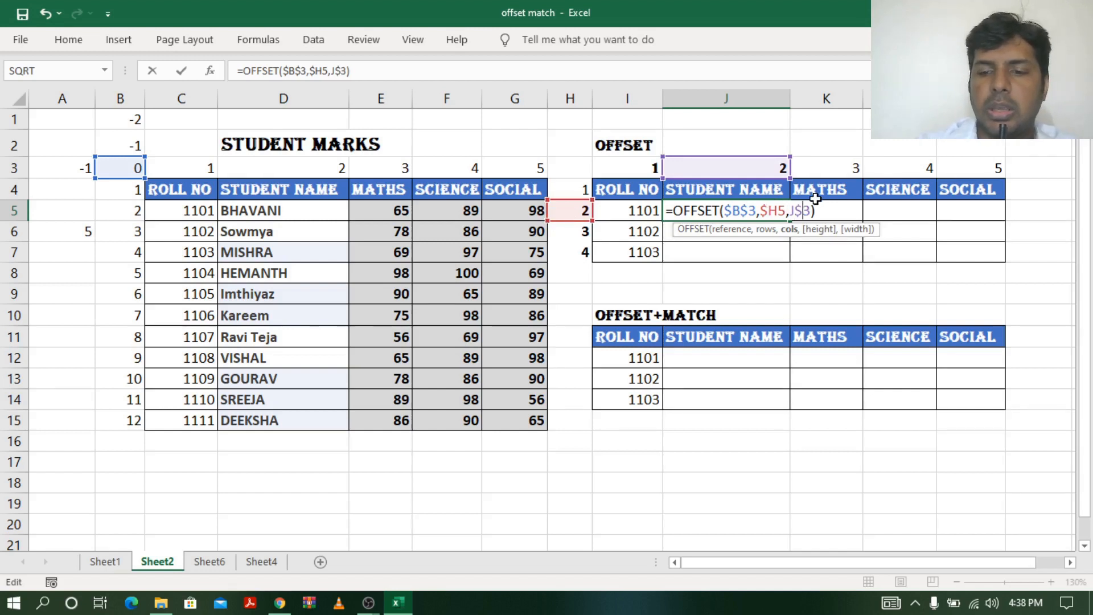
key(Return)
Fill the J5 formula across to the Social column and down to row 7, covering J5:M7 of the Offset table
click(759, 210)
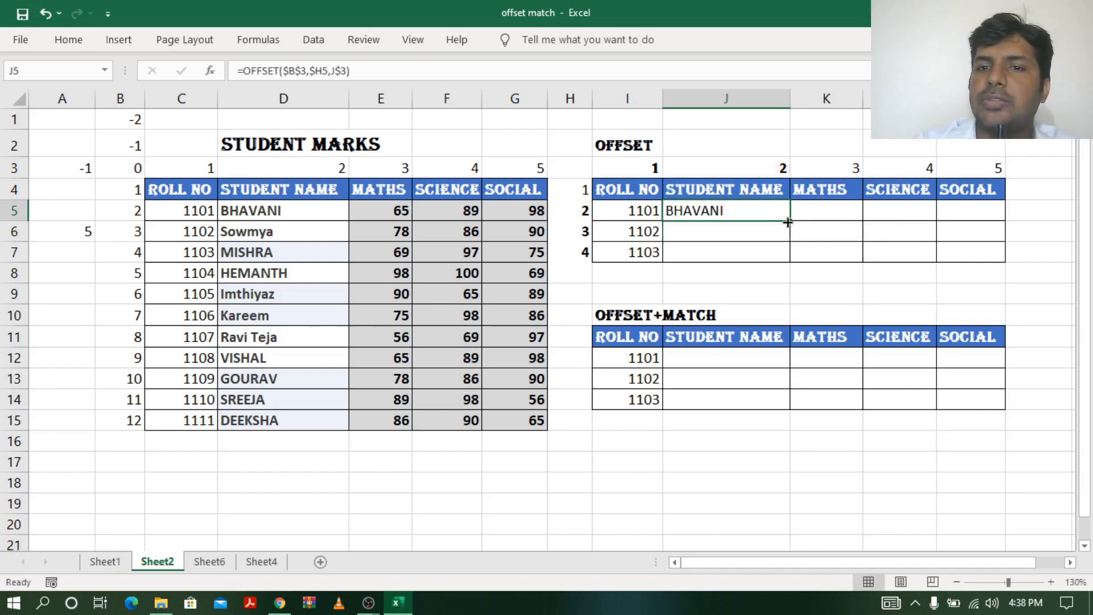
drag(792, 221, 992, 221)
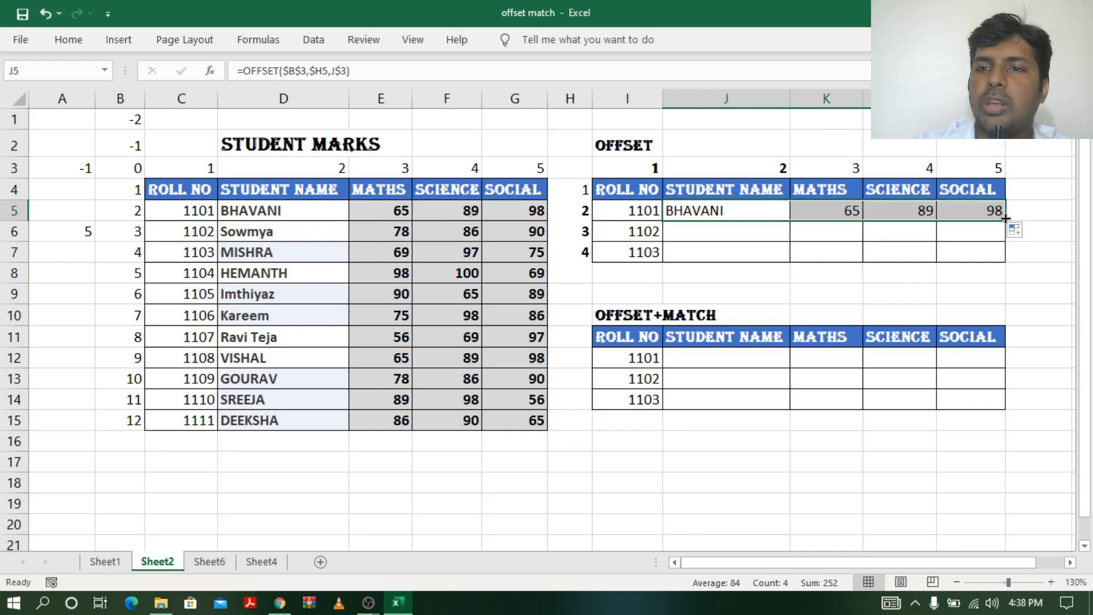
drag(1005, 219, 1002, 257)
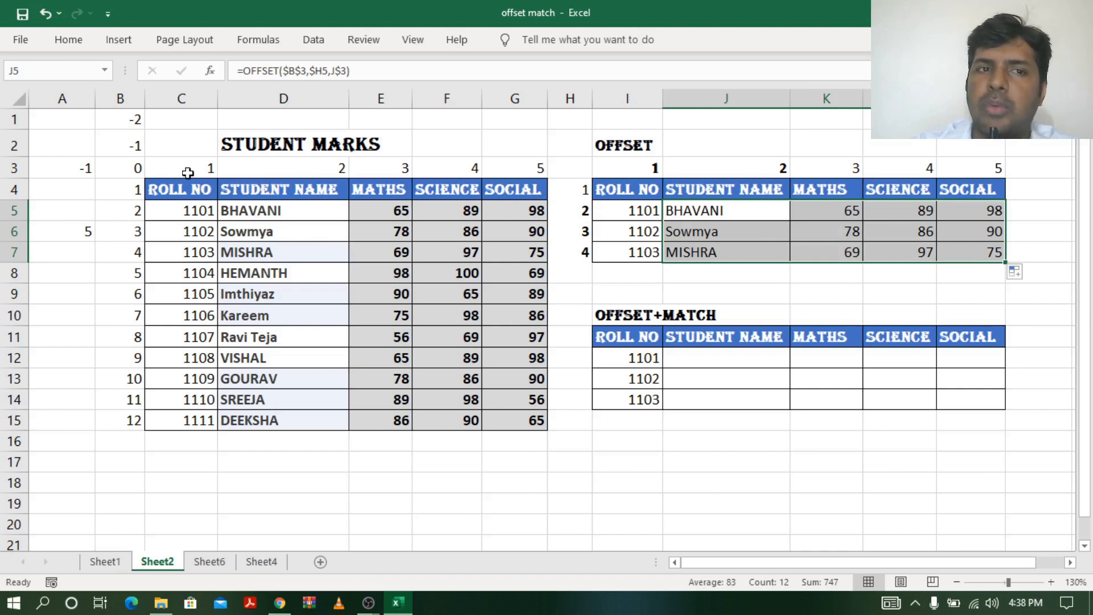
Replace the Maths header in K4 of the Offset table with a copy of the Science header from L4
click(843, 191)
key(Delete)
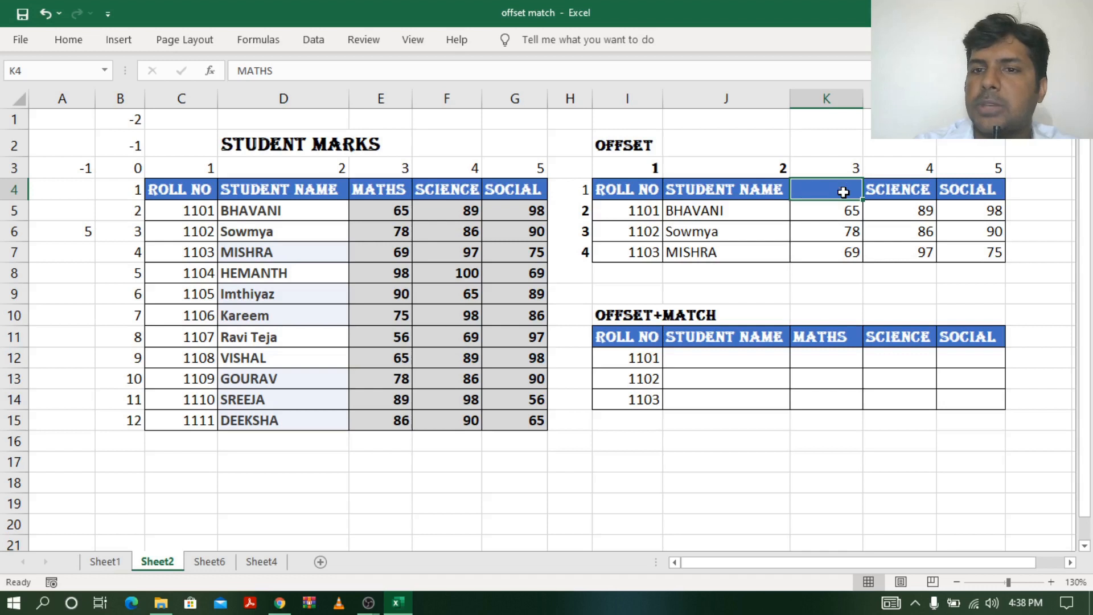
click(914, 187)
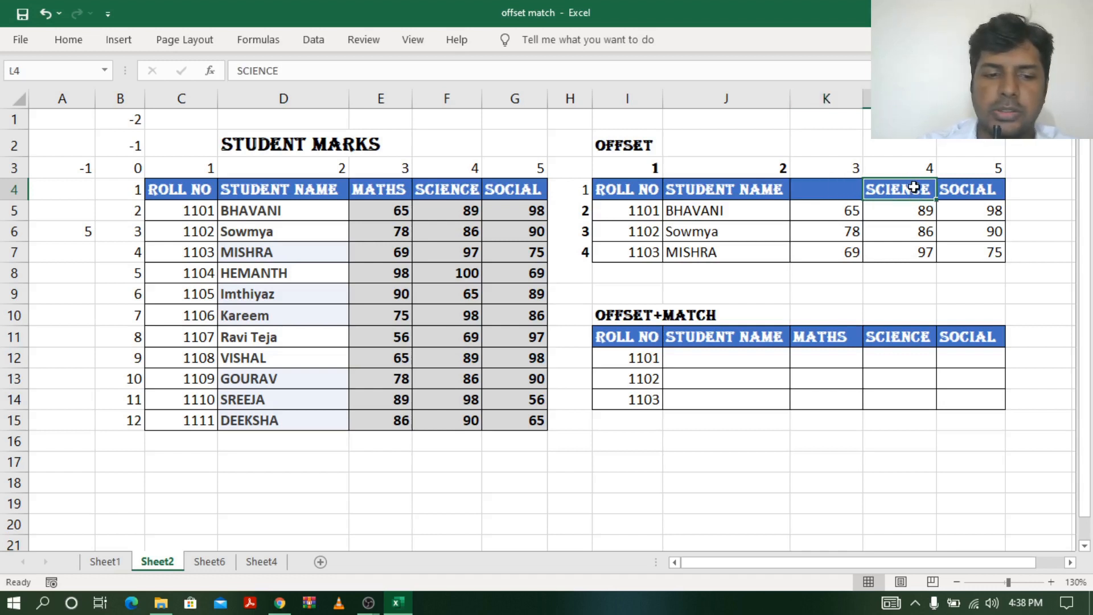
key(ctrl+c)
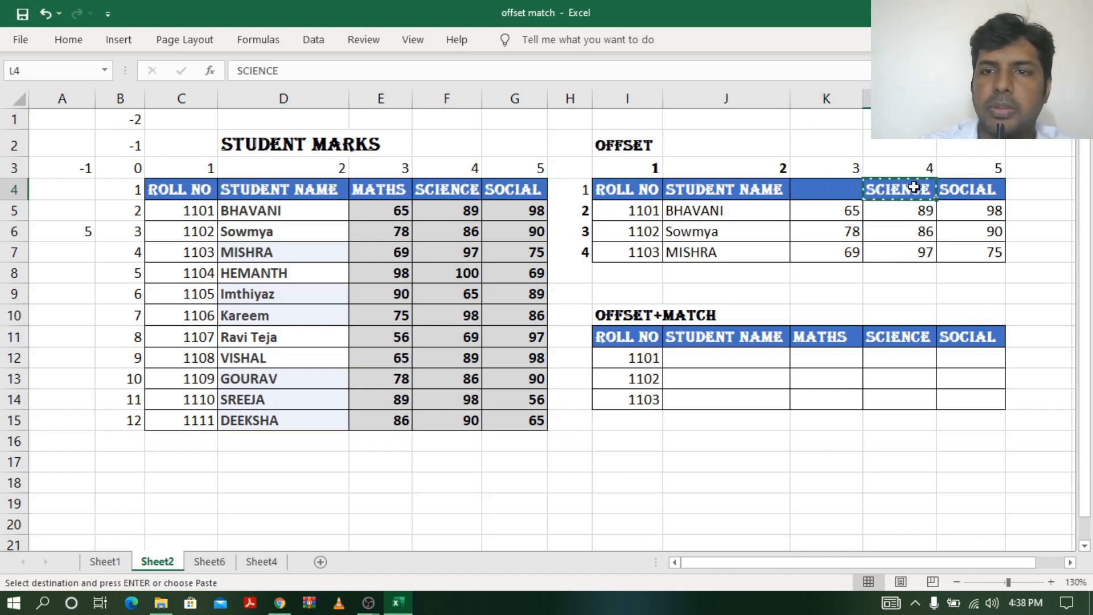
click(834, 191)
key(ctrl+v)
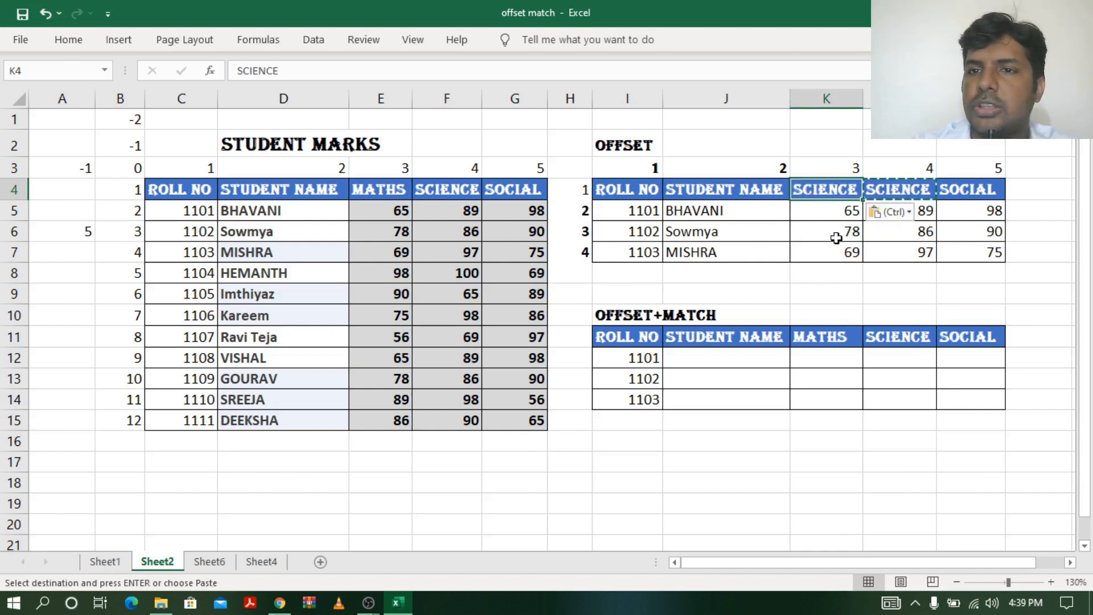
Replace the Science header in L4 with a copy of the Maths header from K11 of the Offset+Match table
click(824, 336)
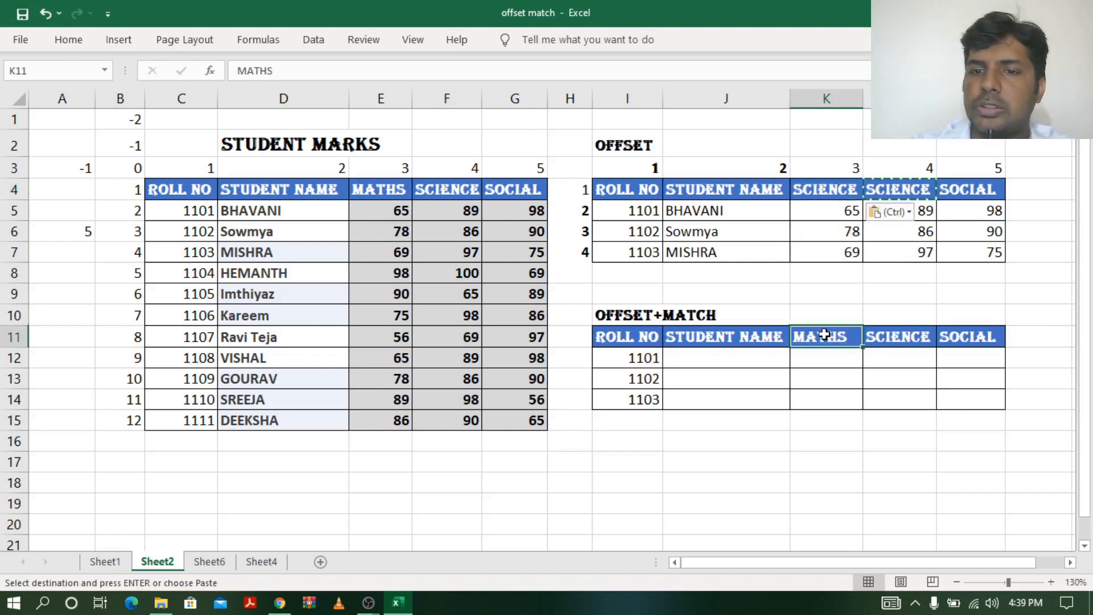
key(ctrl+c)
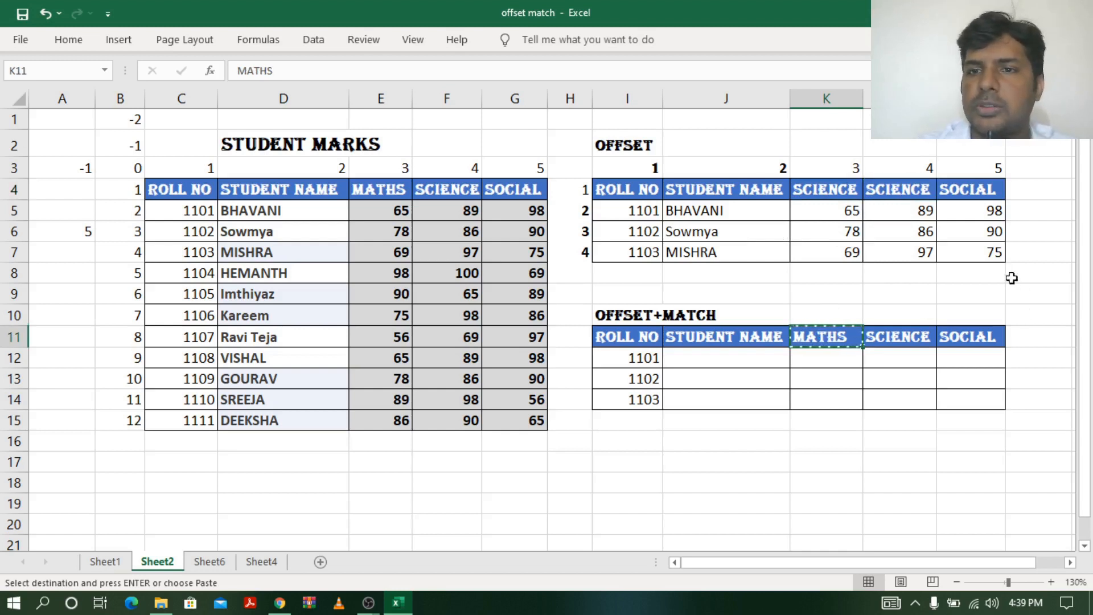
click(917, 189)
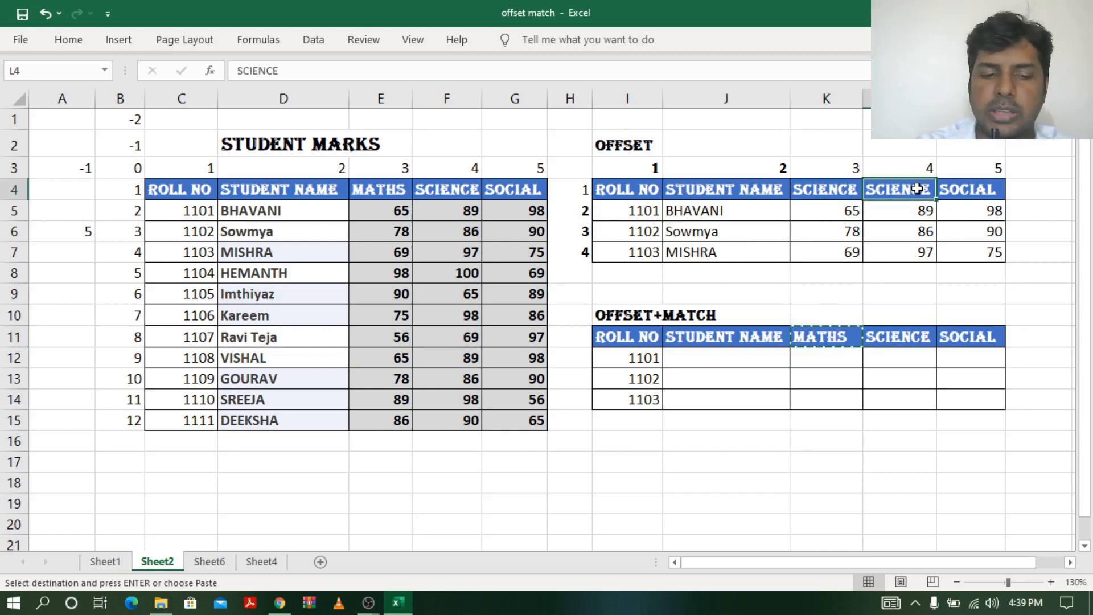
key(ctrl+v)
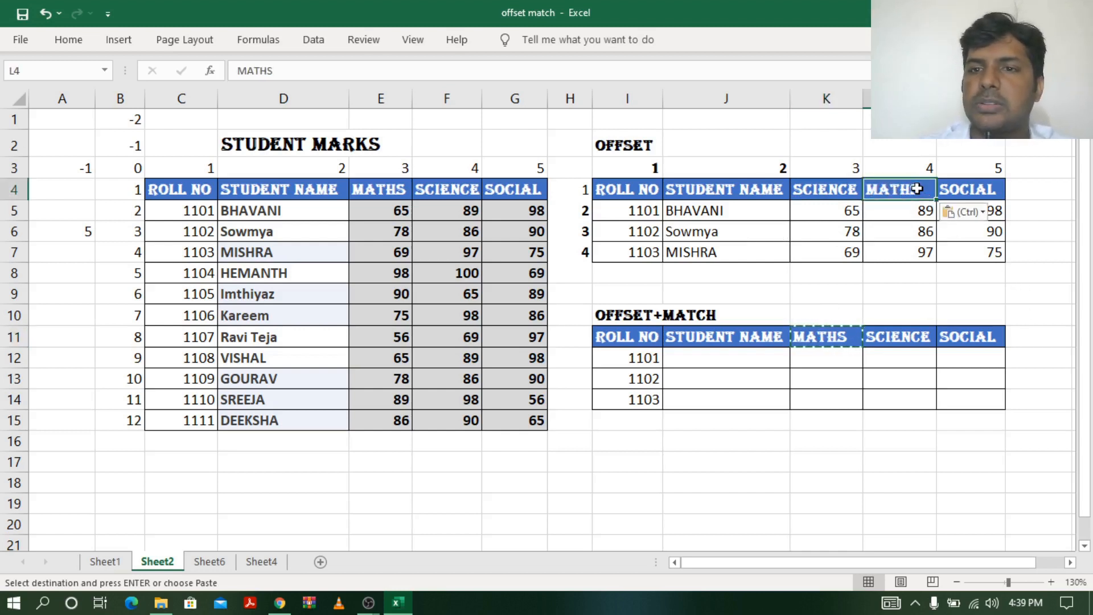
click(836, 189)
click(877, 191)
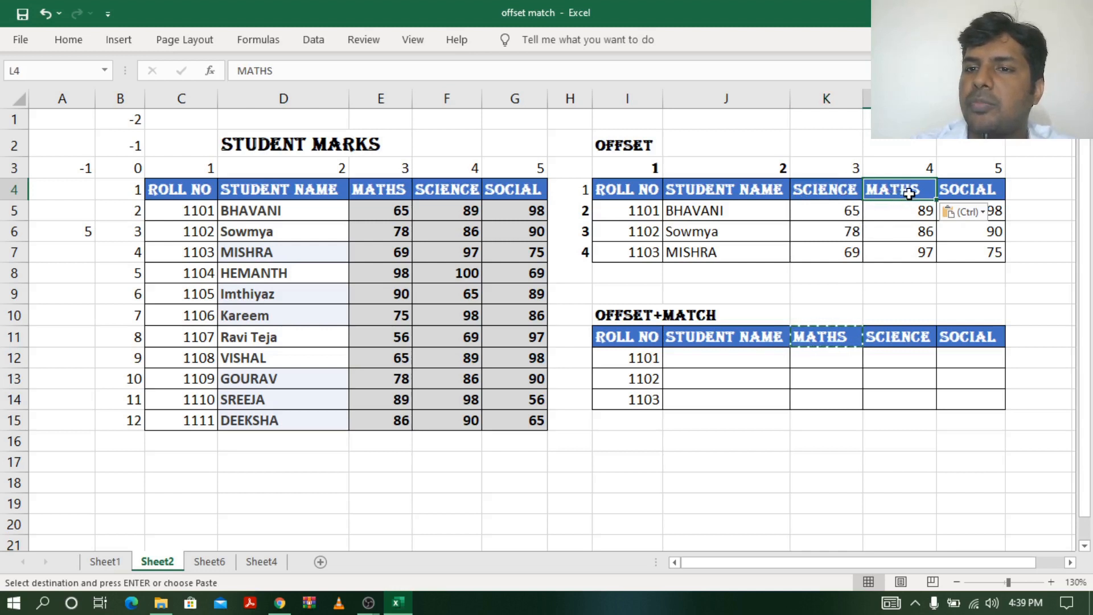
click(839, 193)
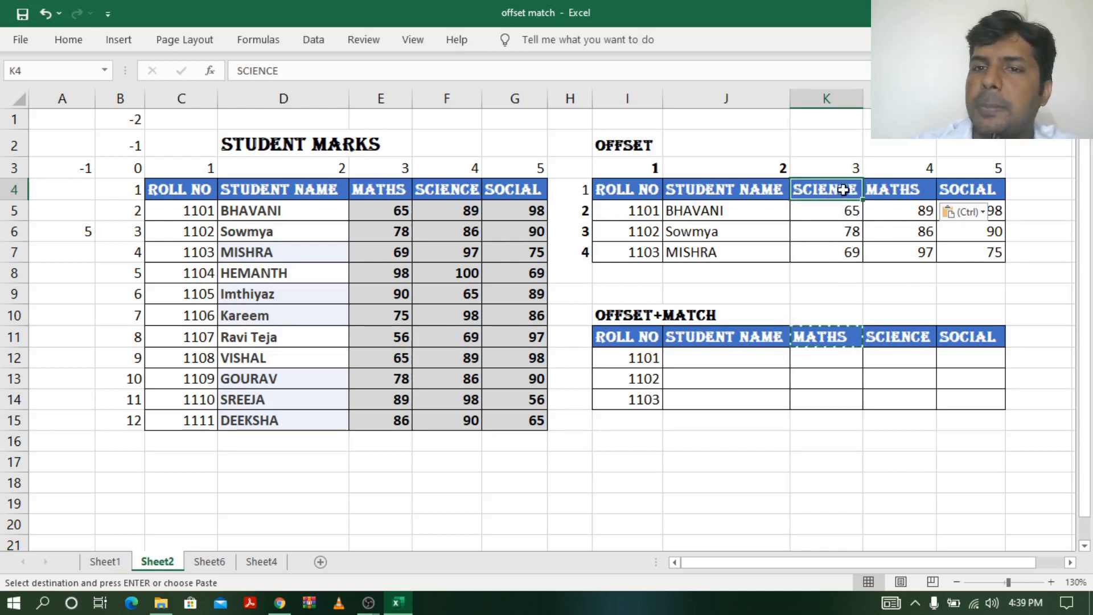
Replace the roll number formula in I5 with the typed value 1105 and select the Offset table's results in J5:M7
double_click(729, 210)
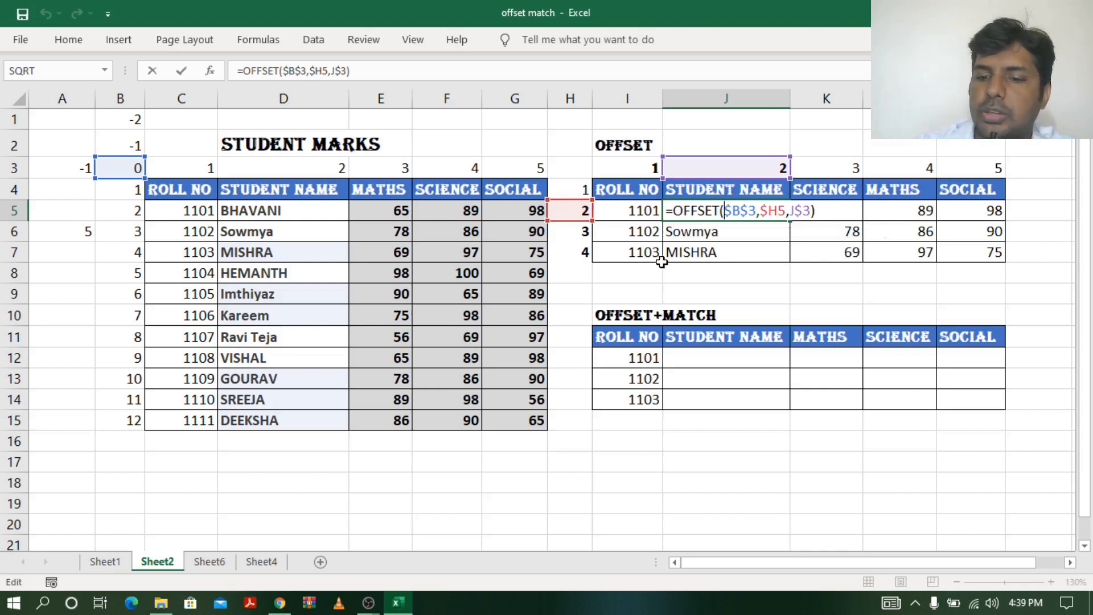
key(Return)
click(641, 213)
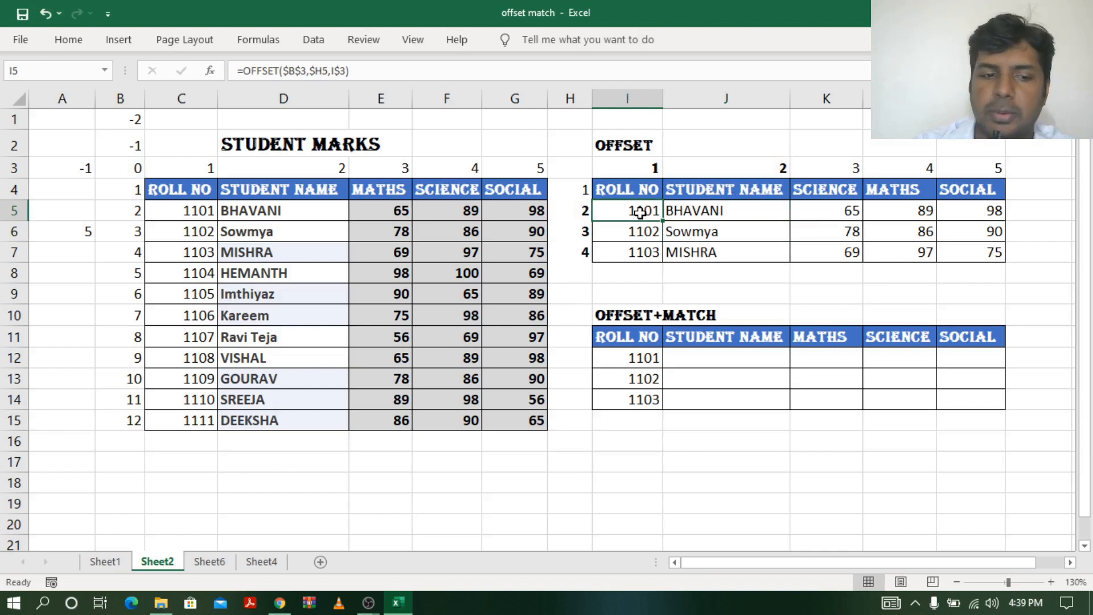
double_click(640, 213)
key(Escape)
text(11)
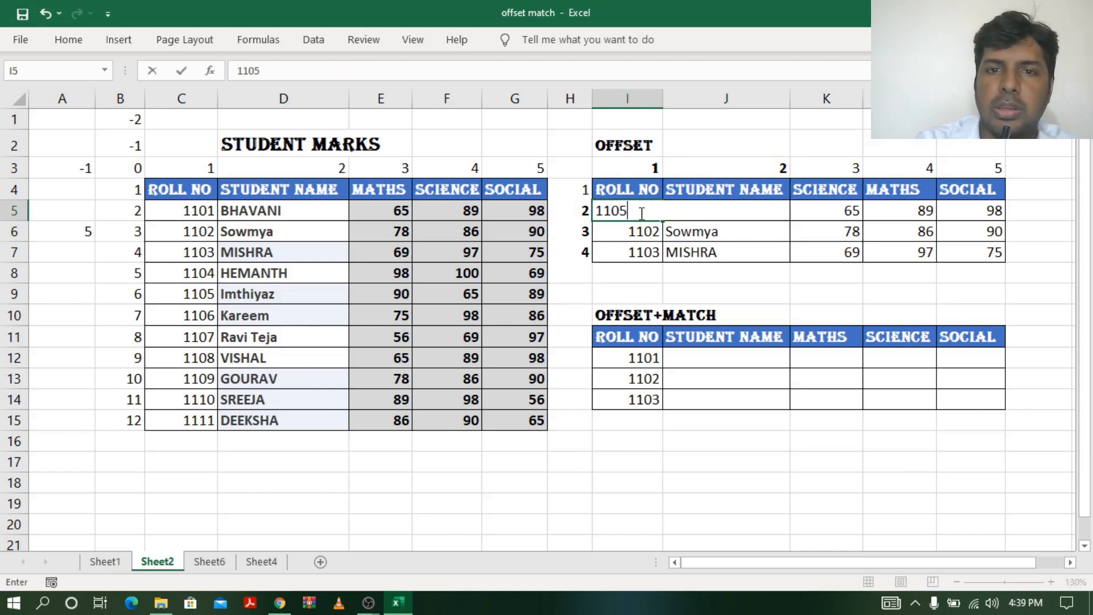
text(05)
key(Return)
click(762, 214)
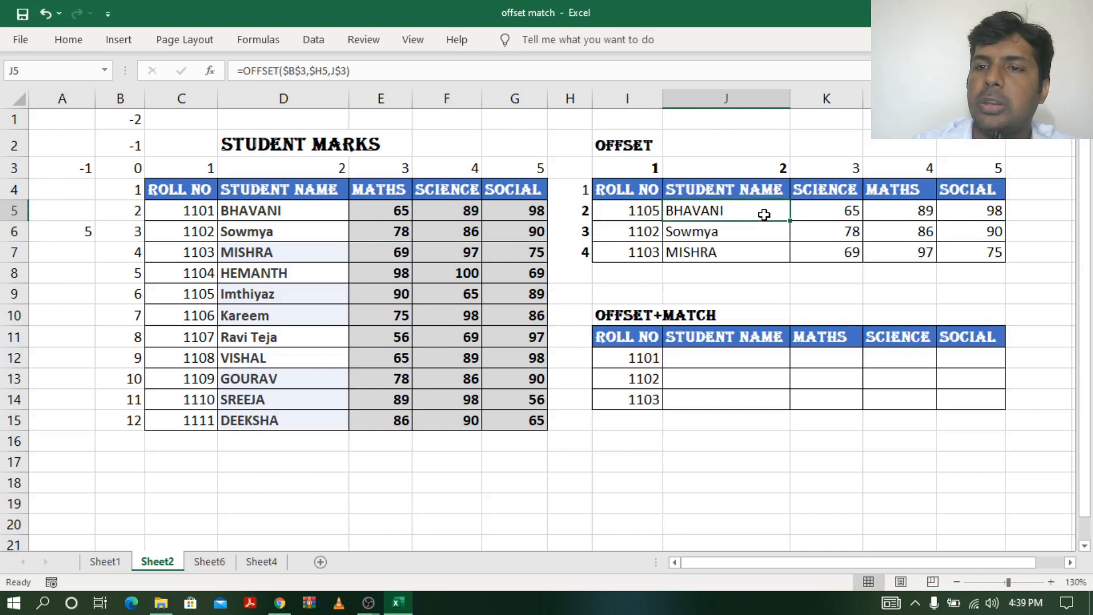
drag(763, 211, 991, 252)
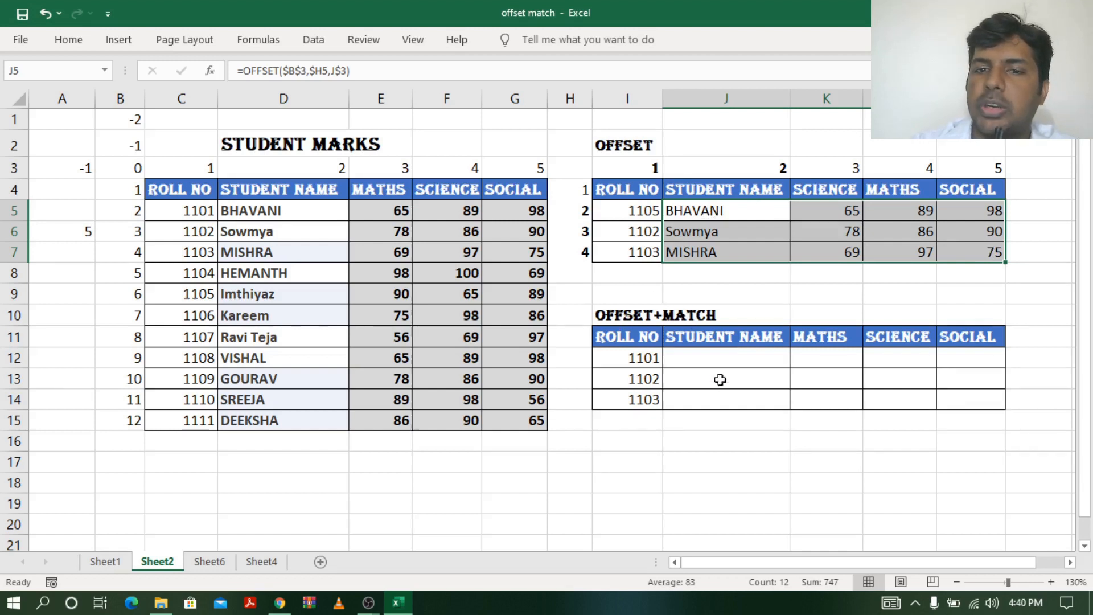
Start an OFFSET formula in J12 of the Offset+Match table with $B$3 as the locked reference
click(726, 359)
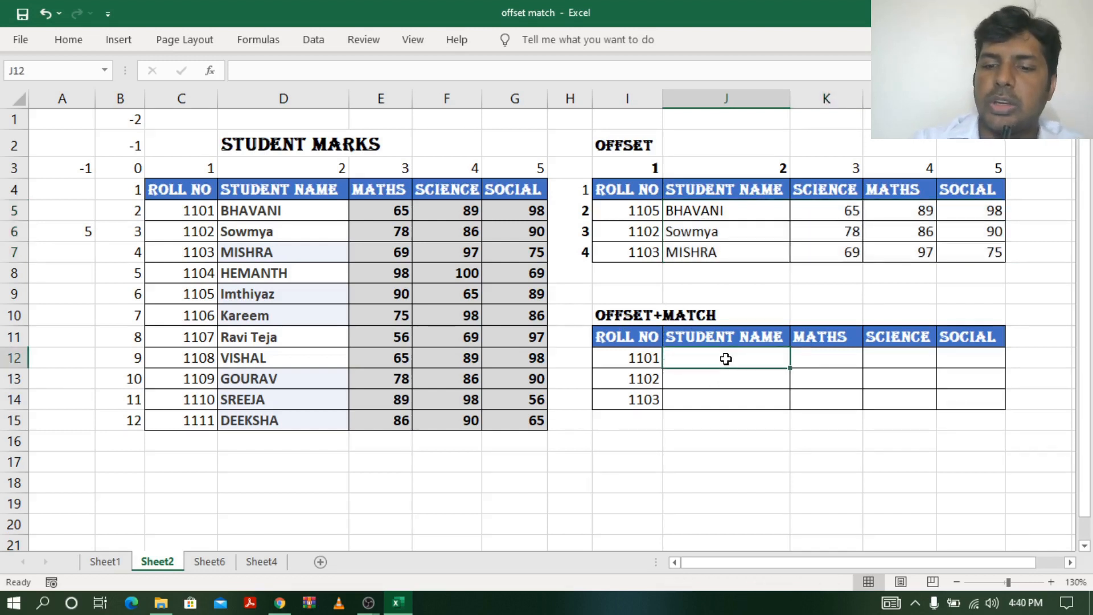
text(=off)
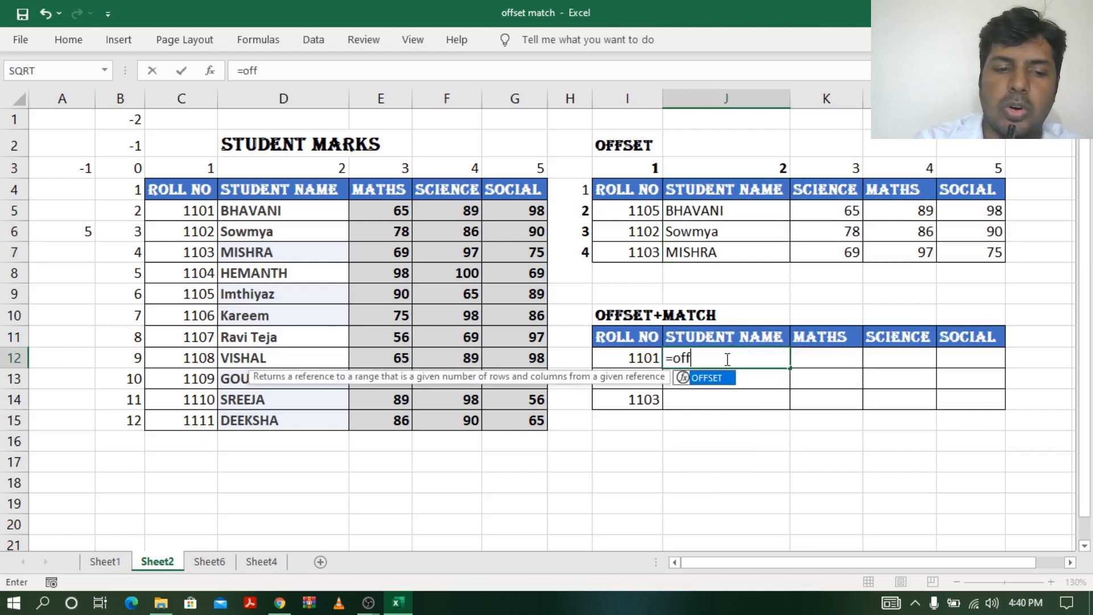
text(set)
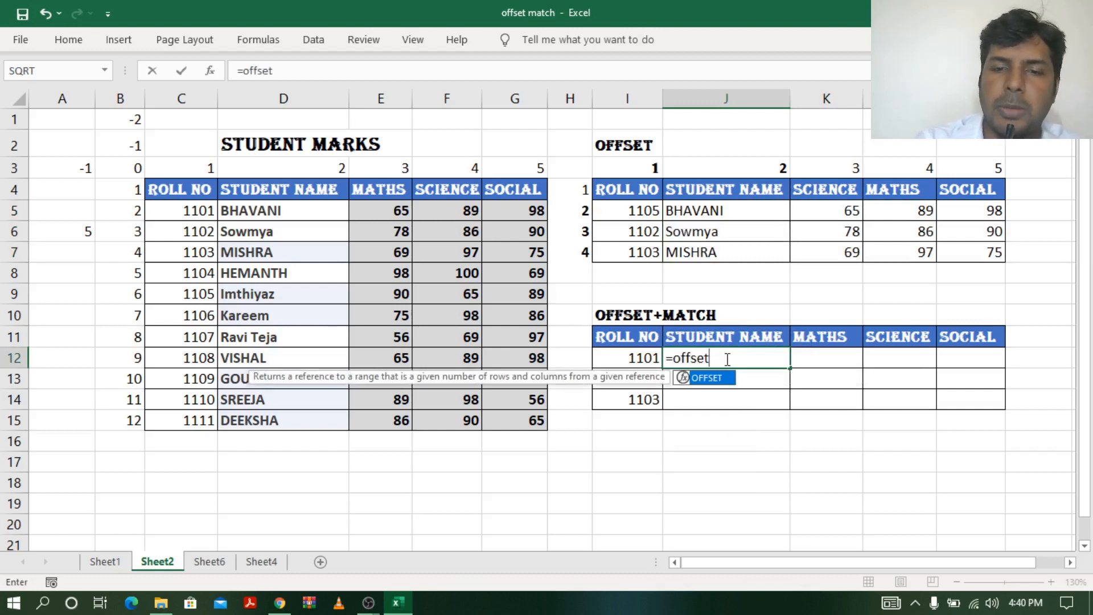
text(()
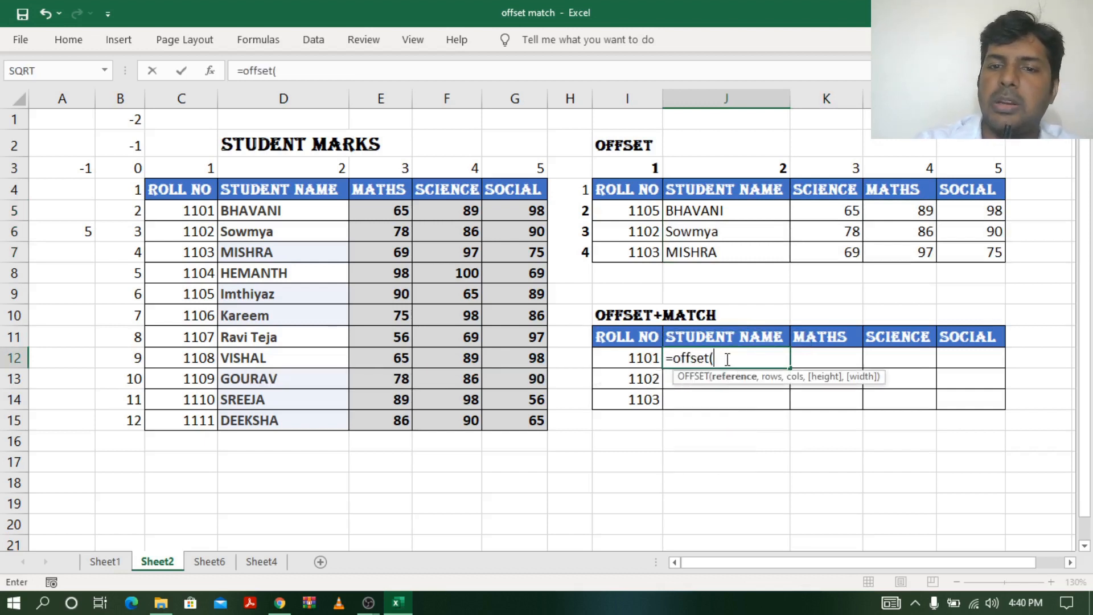
click(132, 168)
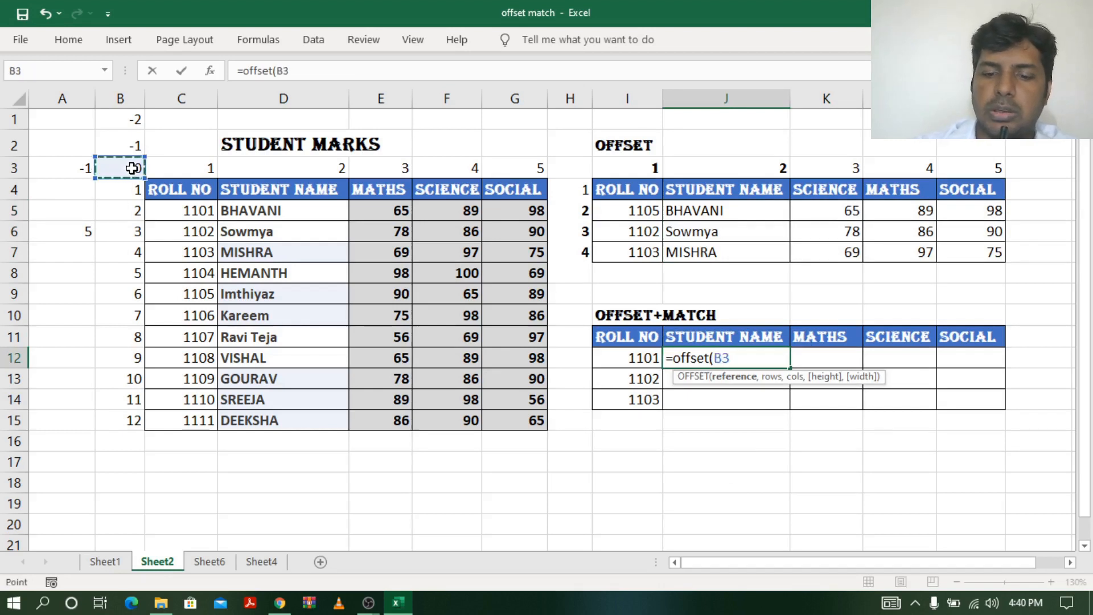
text(,)
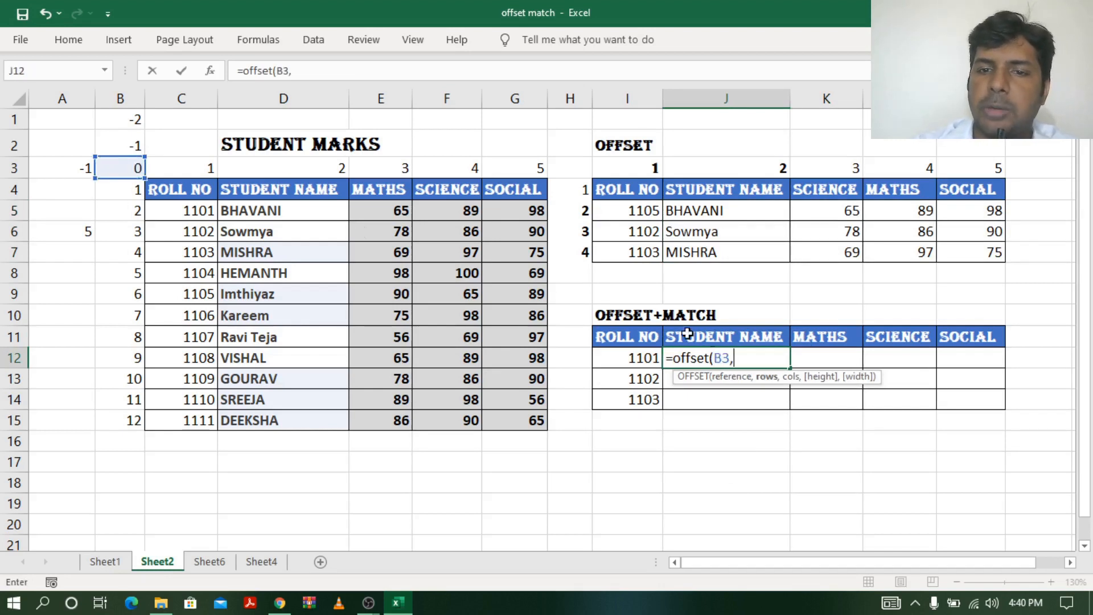
click(717, 357)
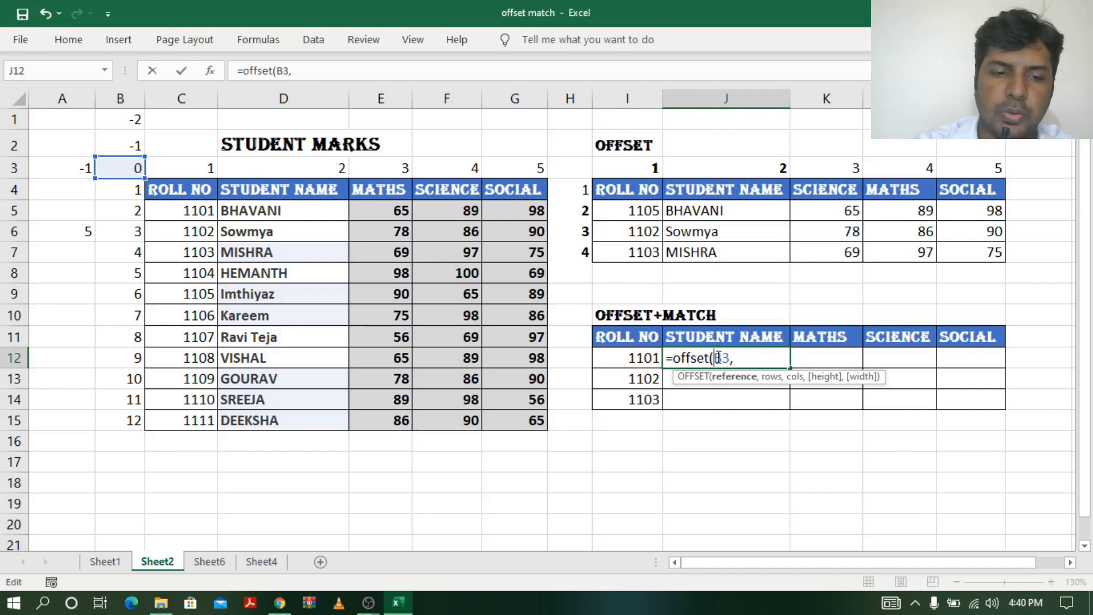
key(F4)
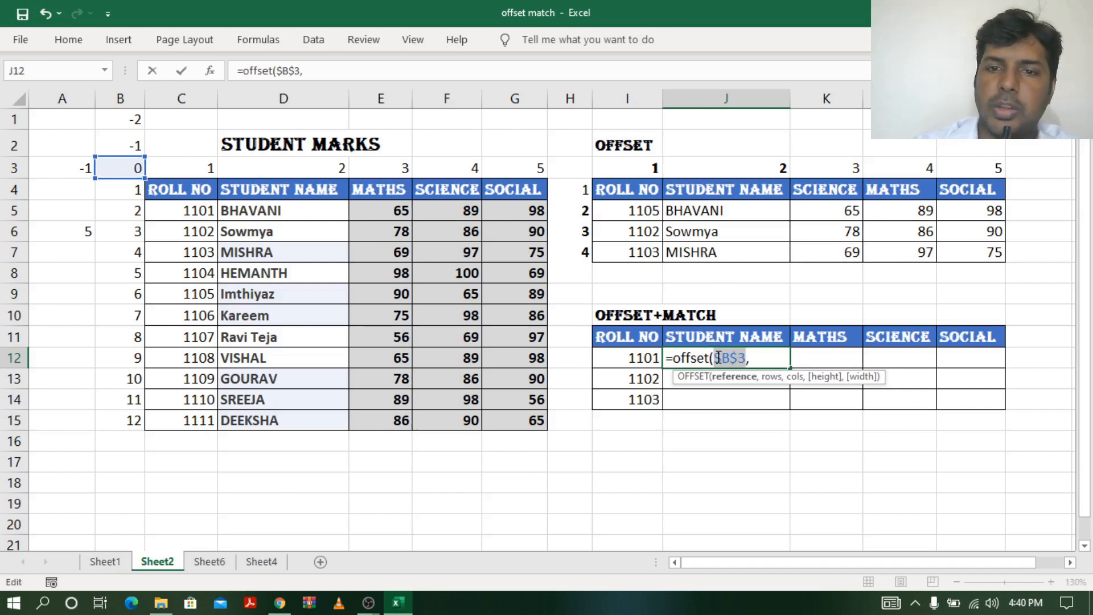
Add match(I12,C4:C15,0) as the rows argument of J12's OFFSET formula to look up the roll number exactly
click(767, 362)
text(m)
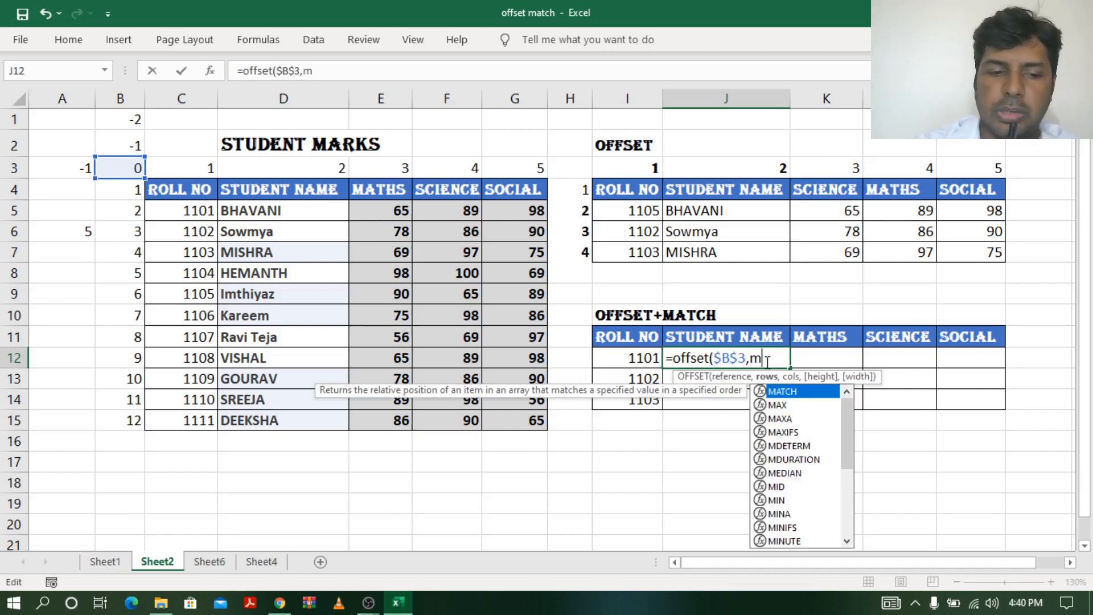
text(atch)
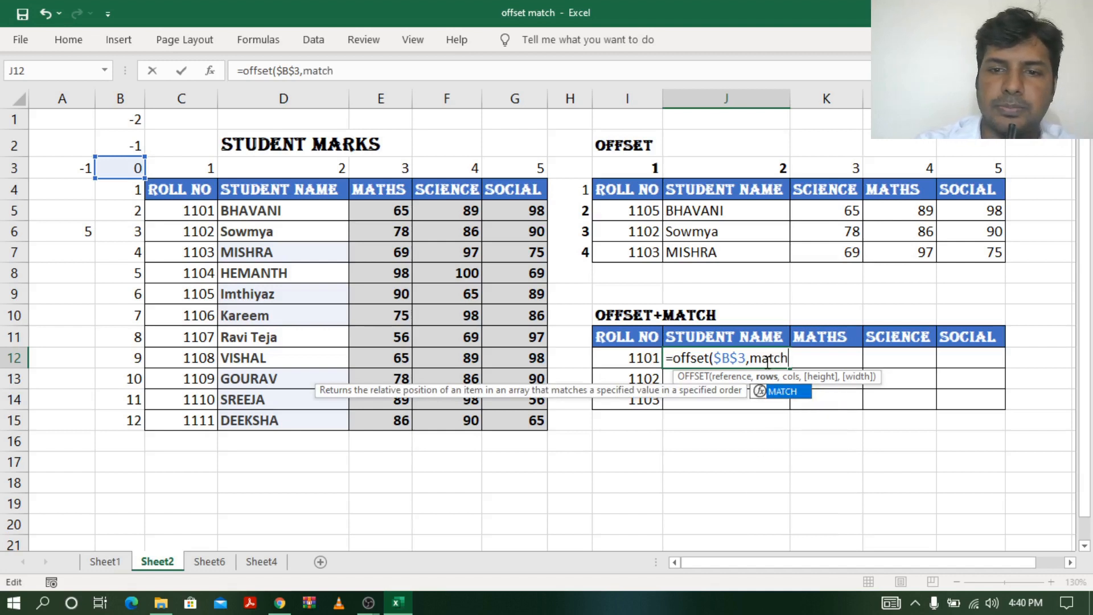
text(()
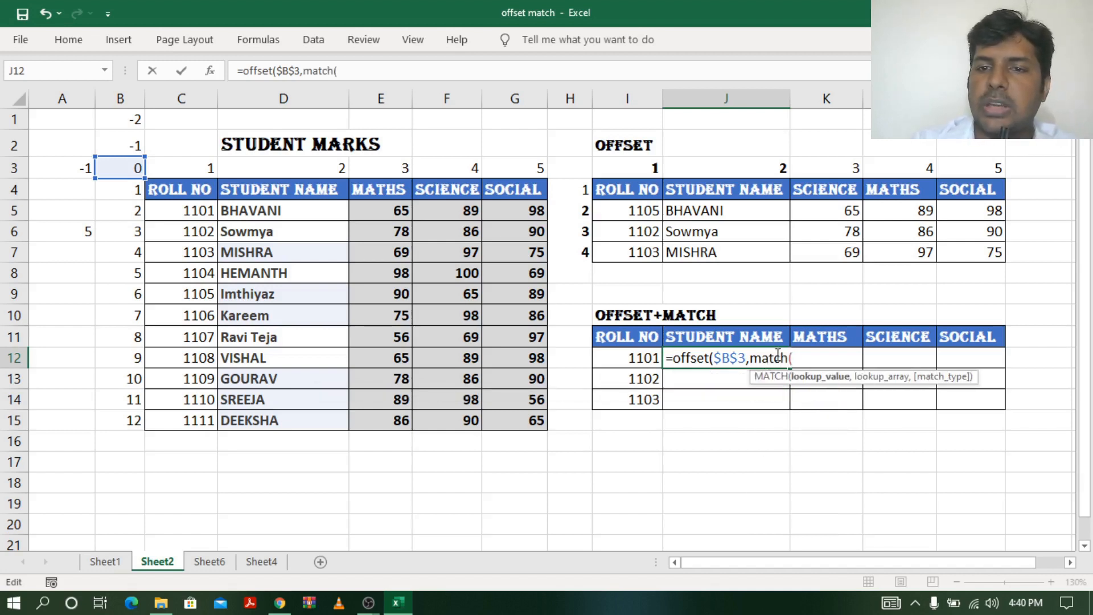
click(642, 358)
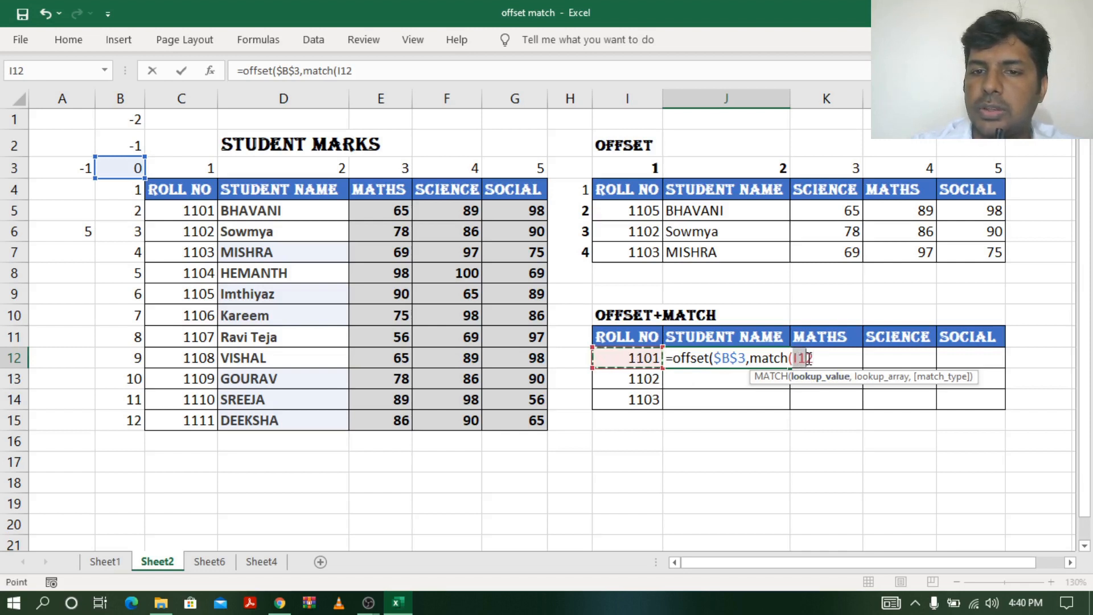
click(819, 358)
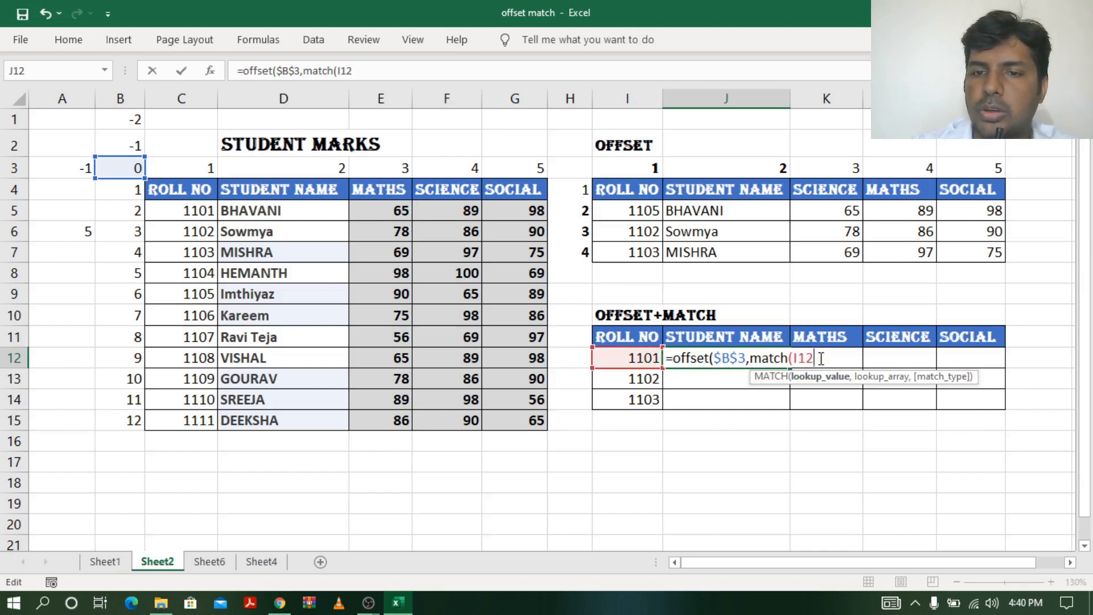
text(,)
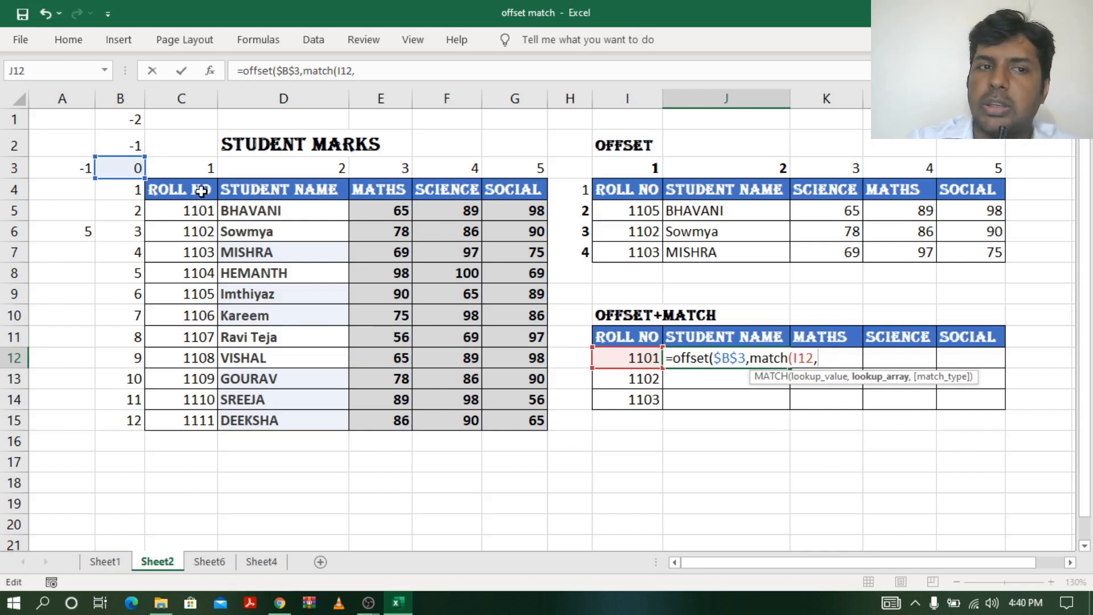
drag(201, 191, 186, 424)
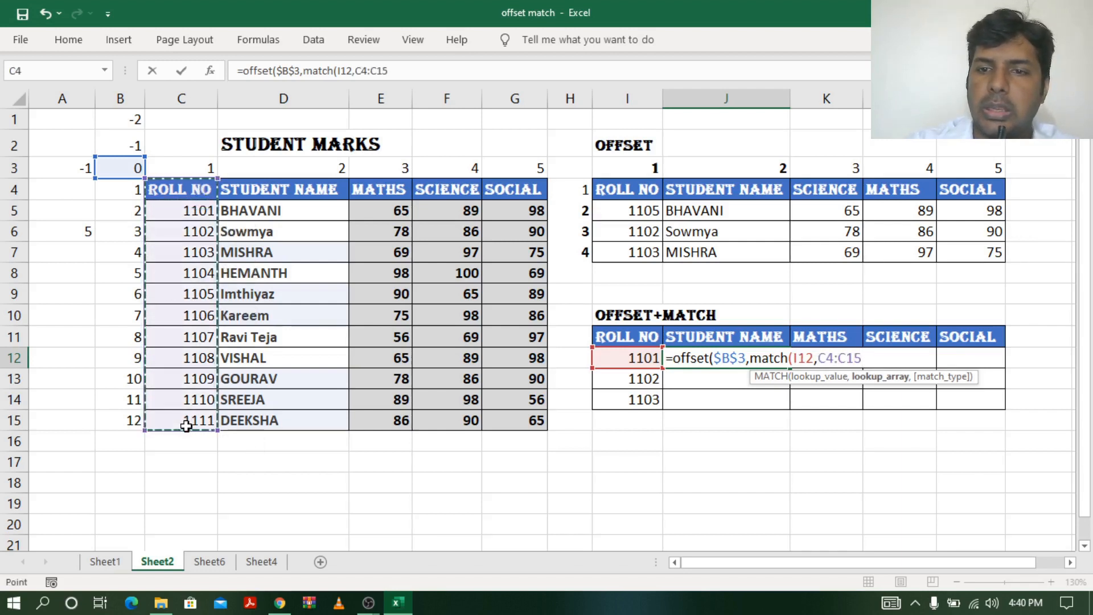
text(,)
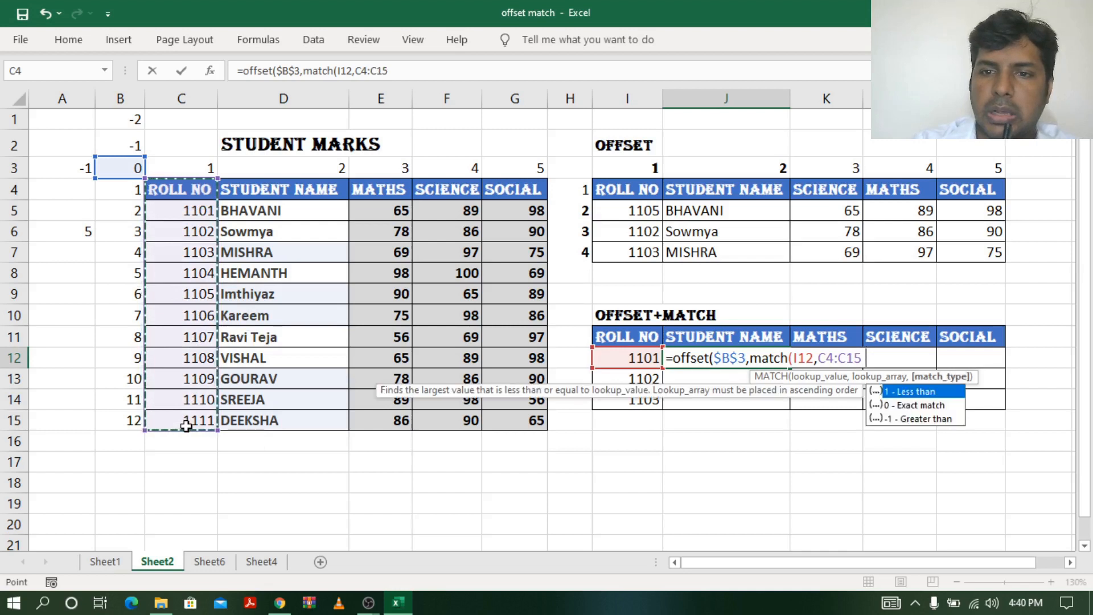
text(0)
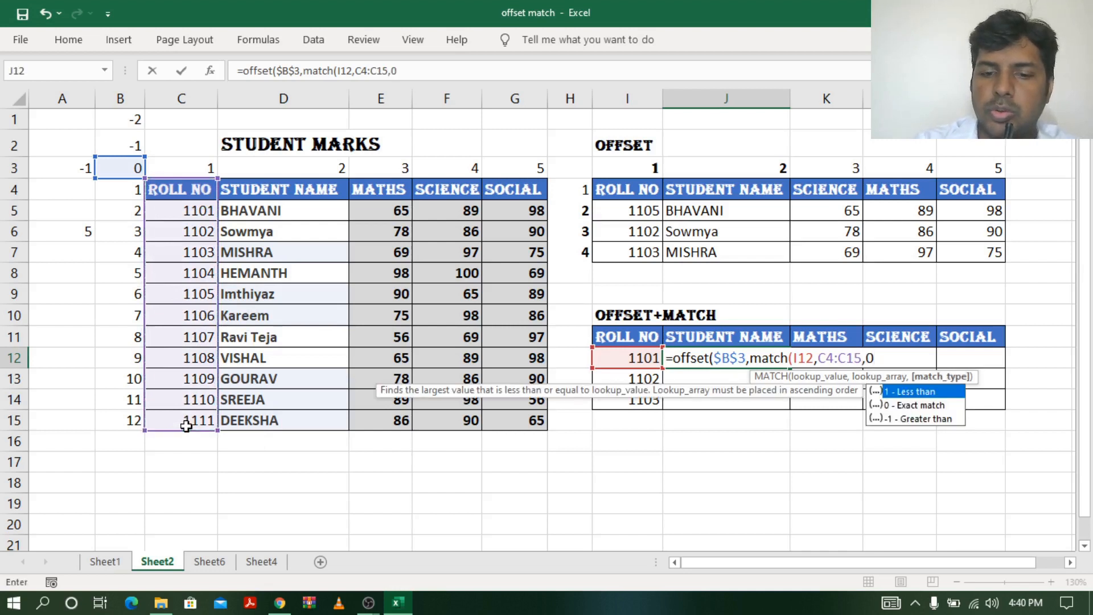
text(),)
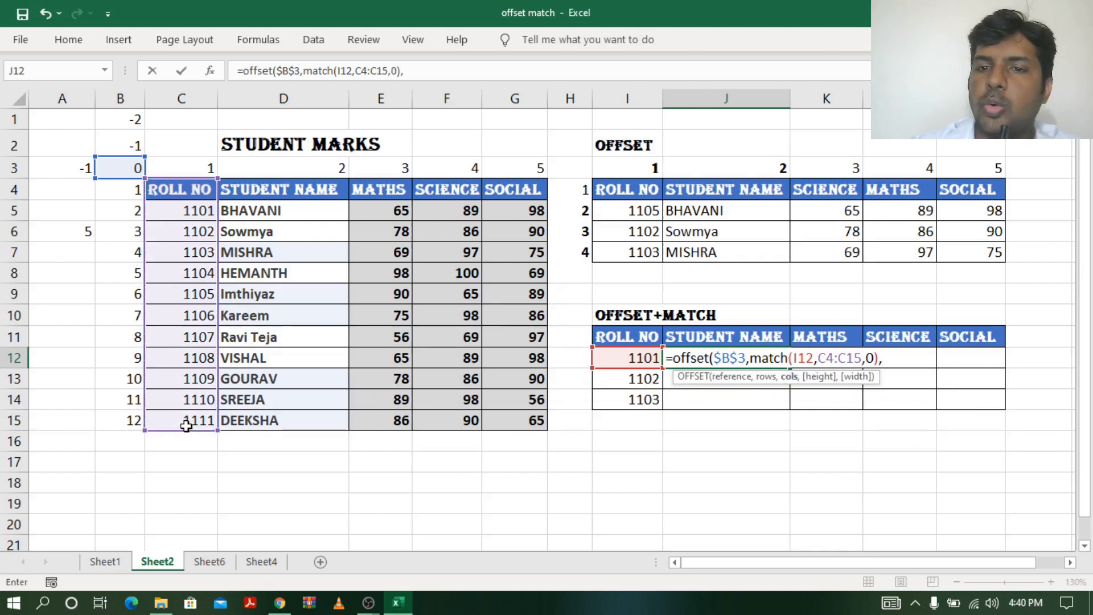
Add match(J11,C4:G4,0) as the columns argument of J12's OFFSET formula and complete the formula
text(mat)
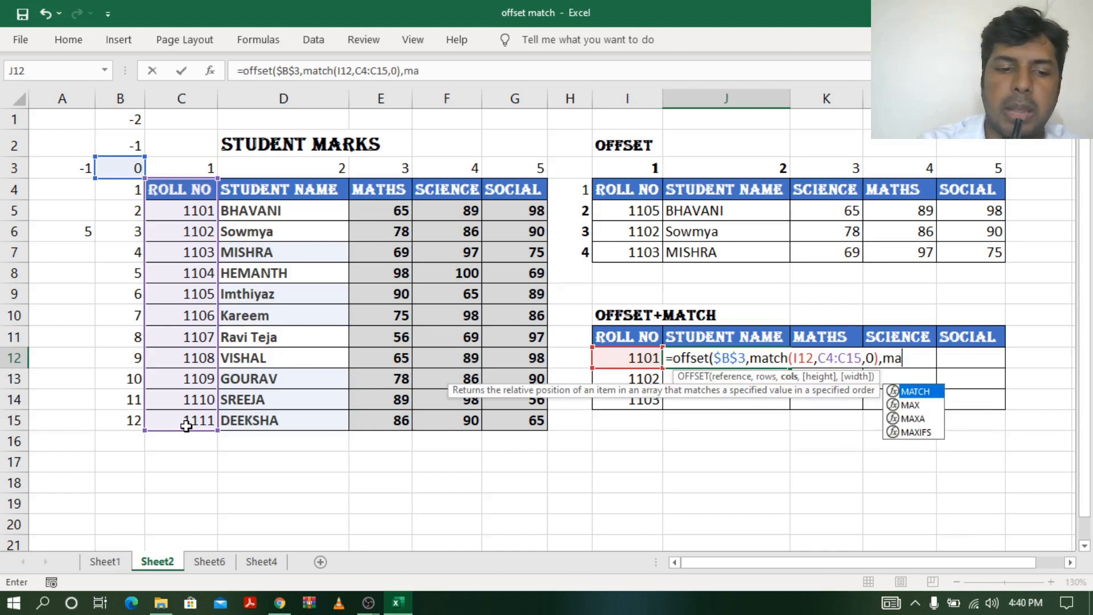
text(ch()
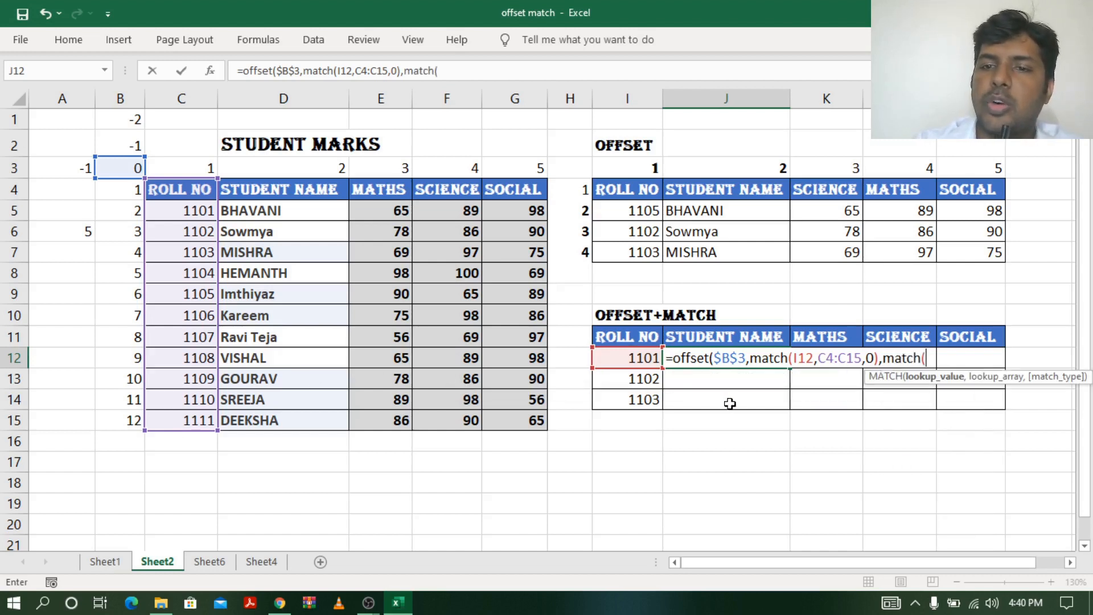
click(716, 339)
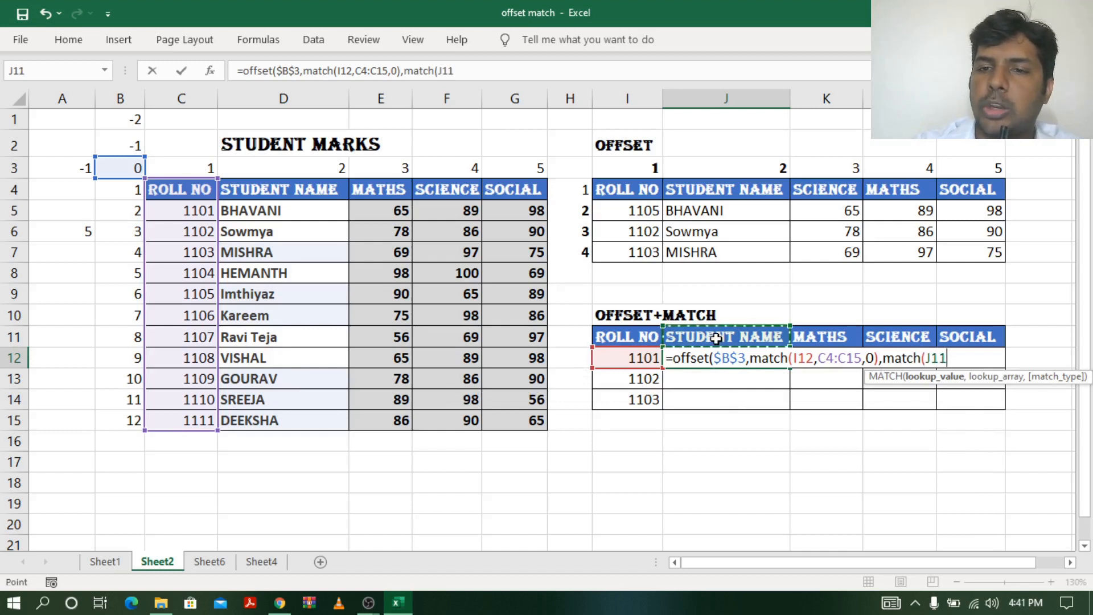
text(,)
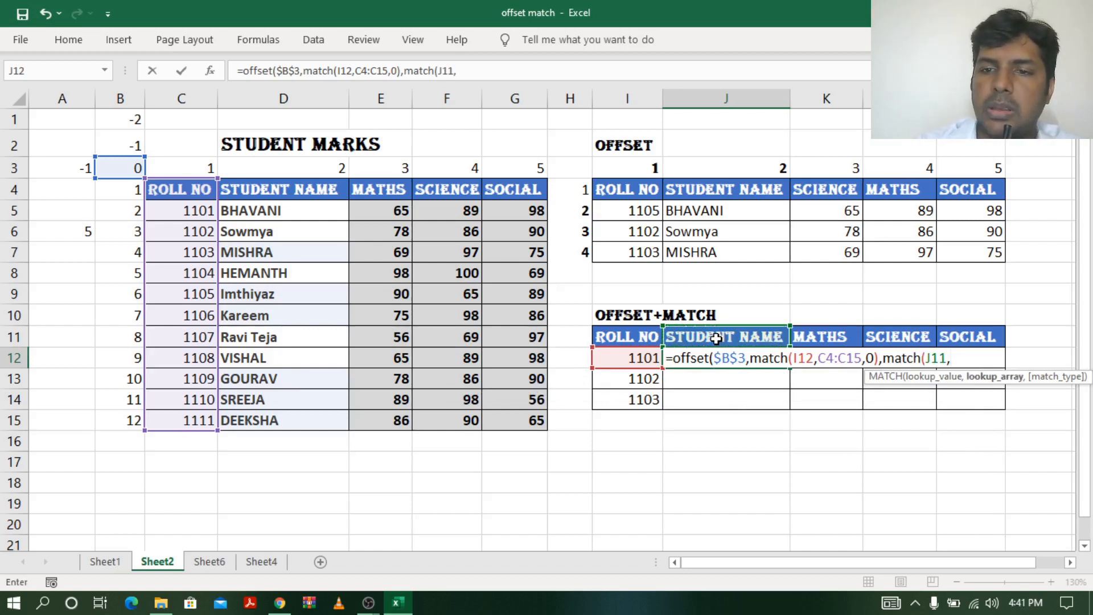
drag(193, 190, 534, 190)
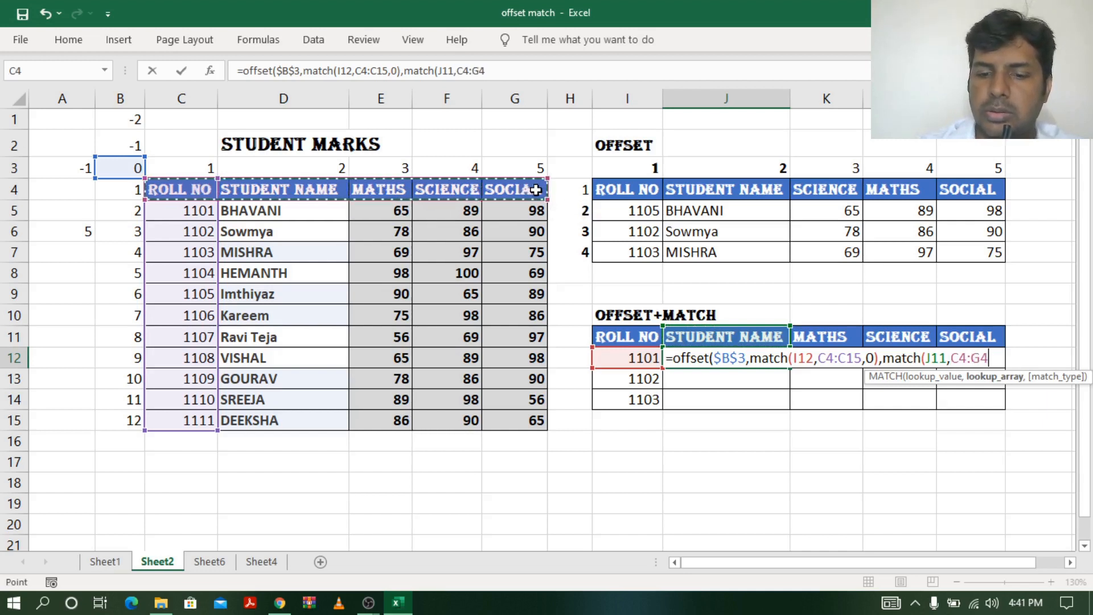
text(,)
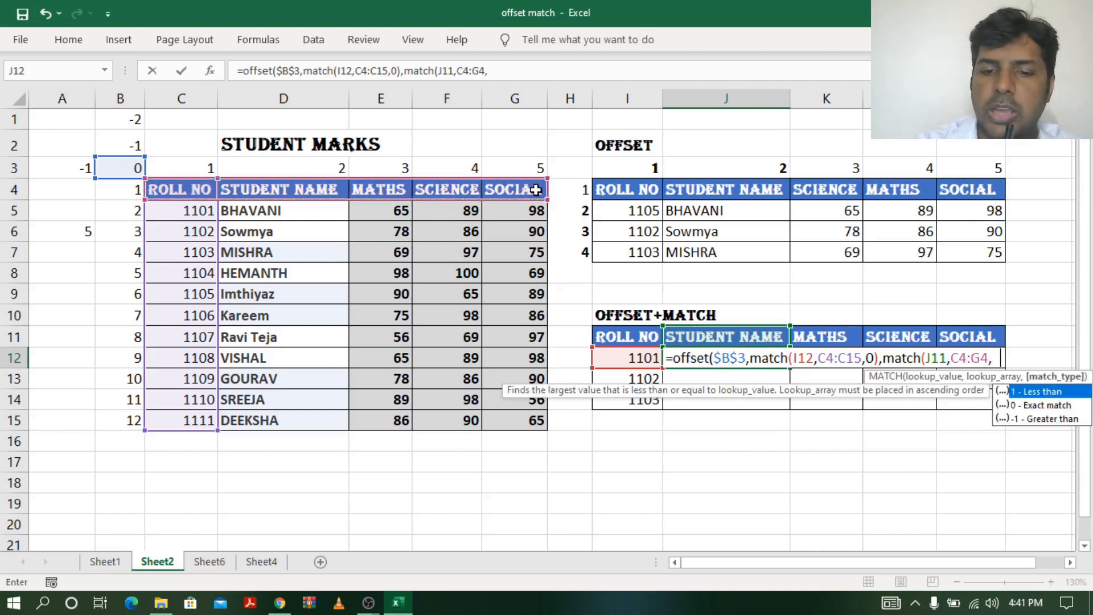
text(0))
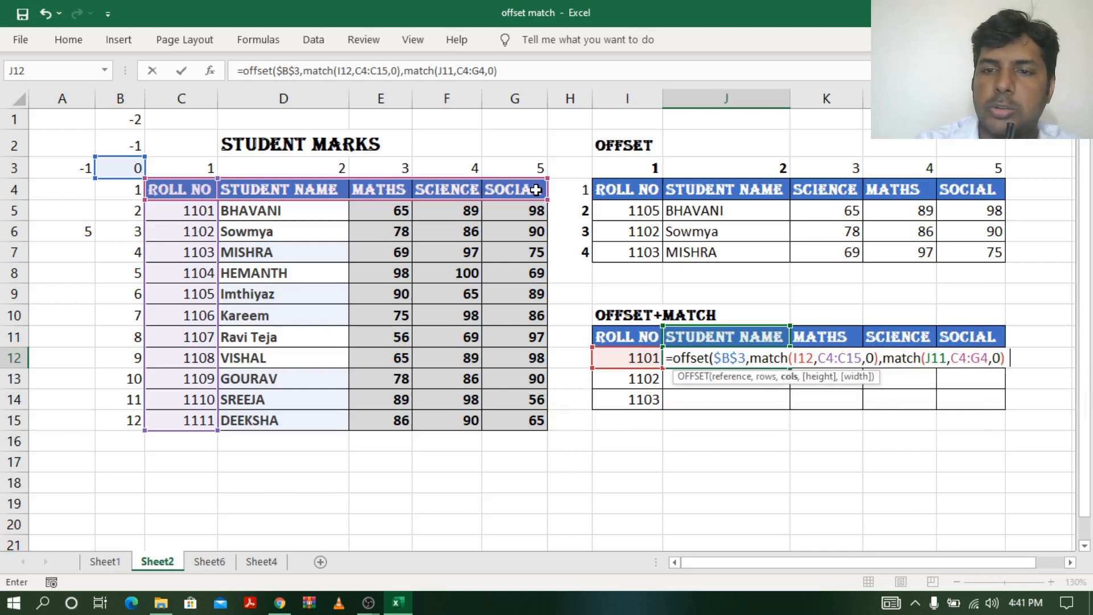
text())
key(Return)
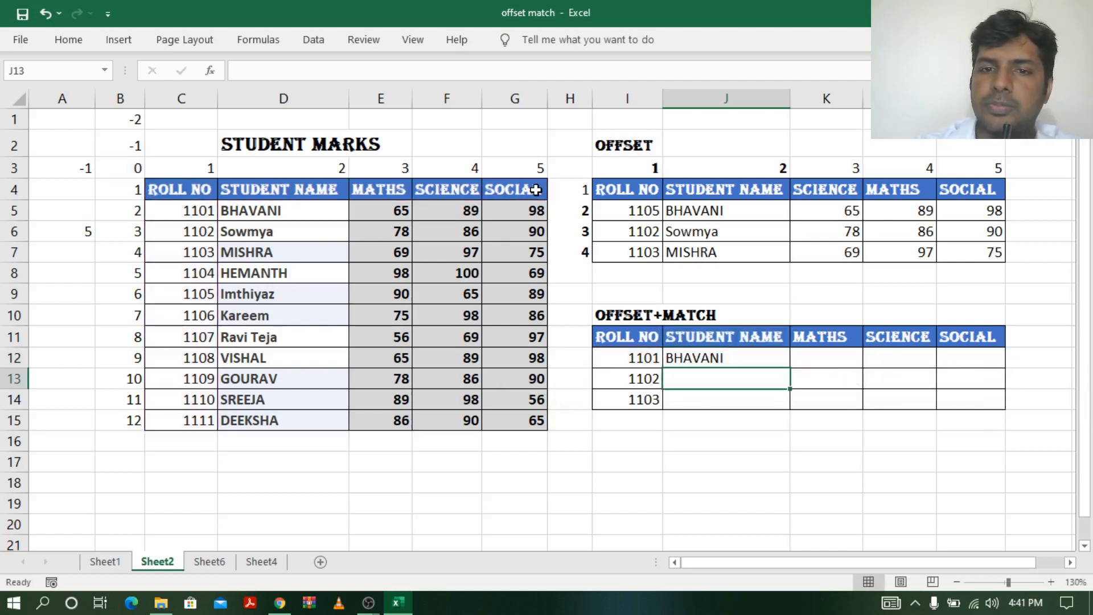
Lock both MATCH lookup ranges in J12's formula as $C$4:$C$15 and $C$4:$G$4
double_click(747, 356)
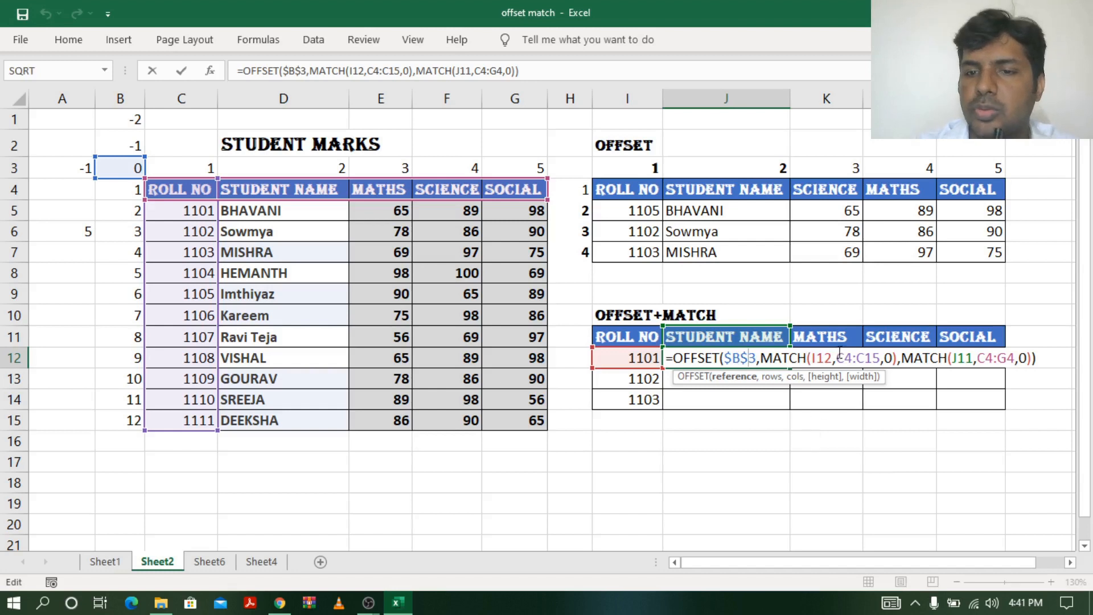
drag(837, 357, 880, 356)
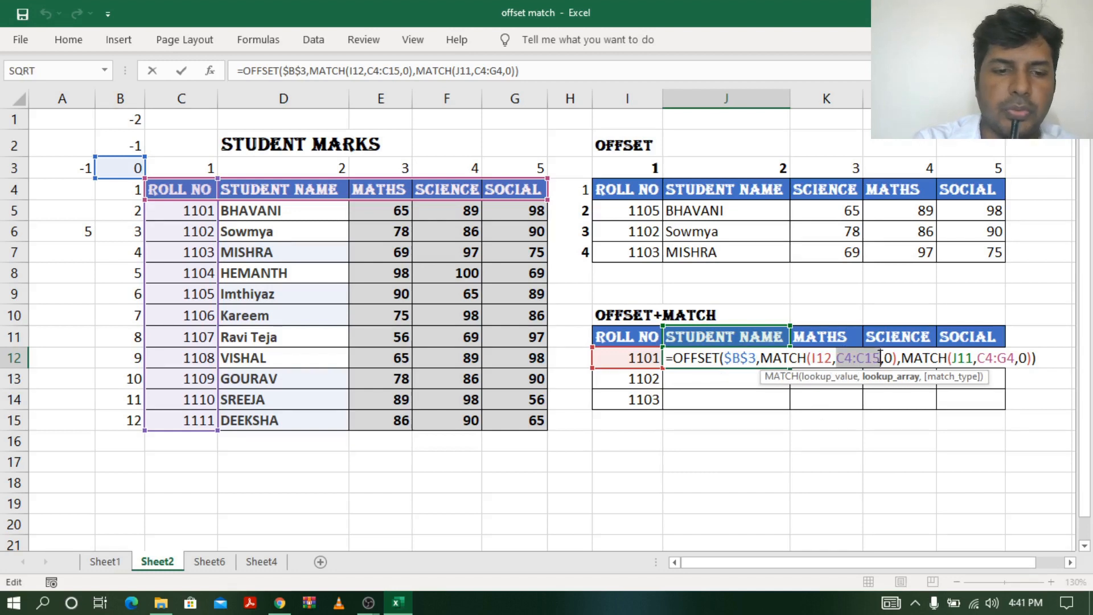
key(F4)
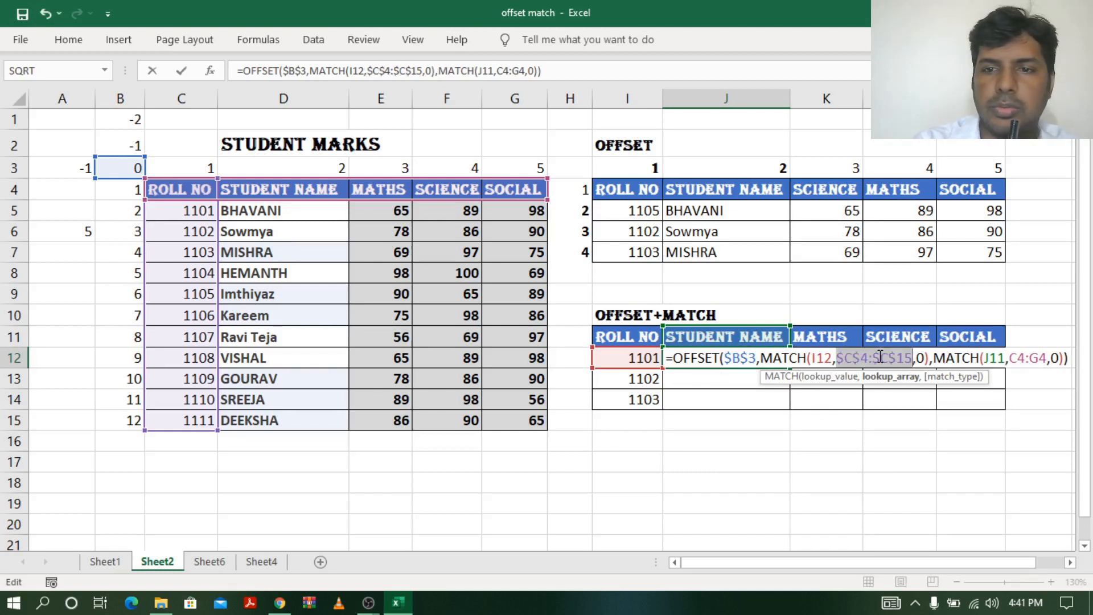
click(1009, 357)
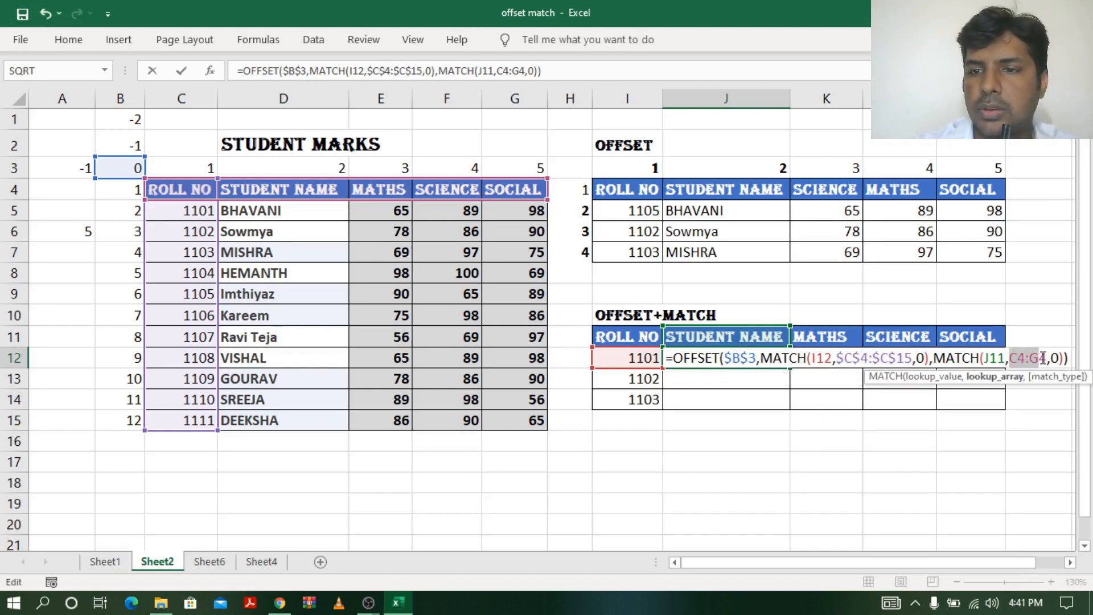
drag(1011, 357, 1047, 358)
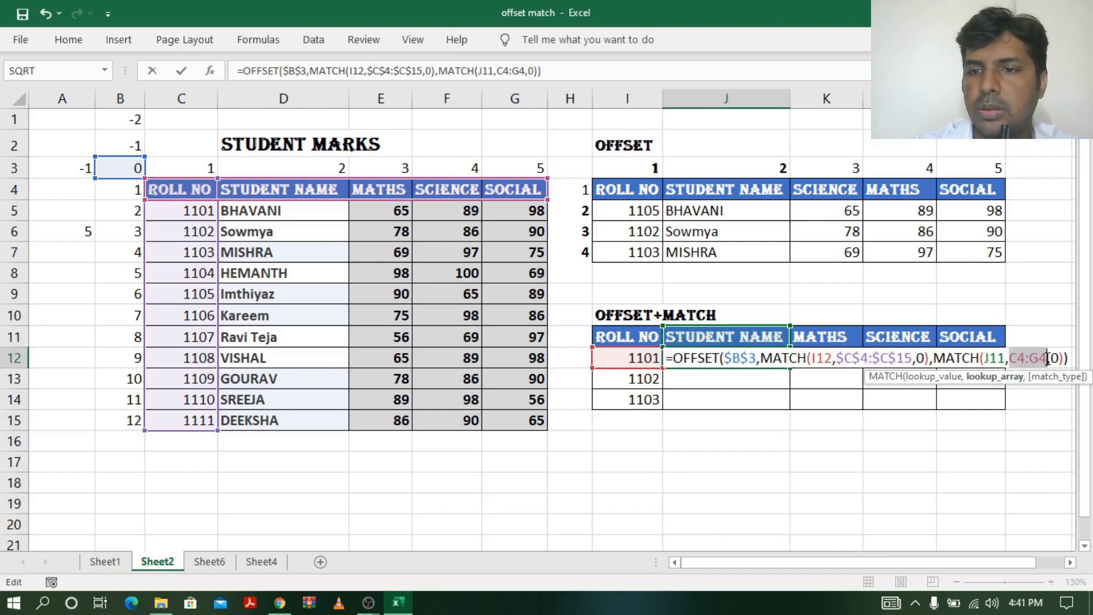
key(F4)
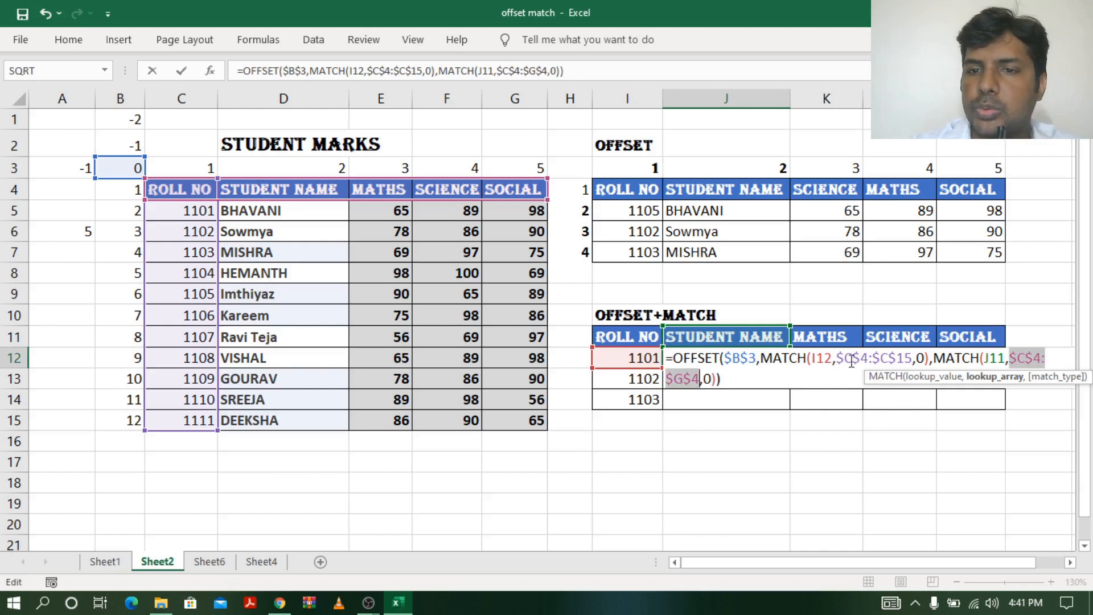
Change the MATCH lookup values in J12's formula to the mixed references $I12 and J$11
click(813, 358)
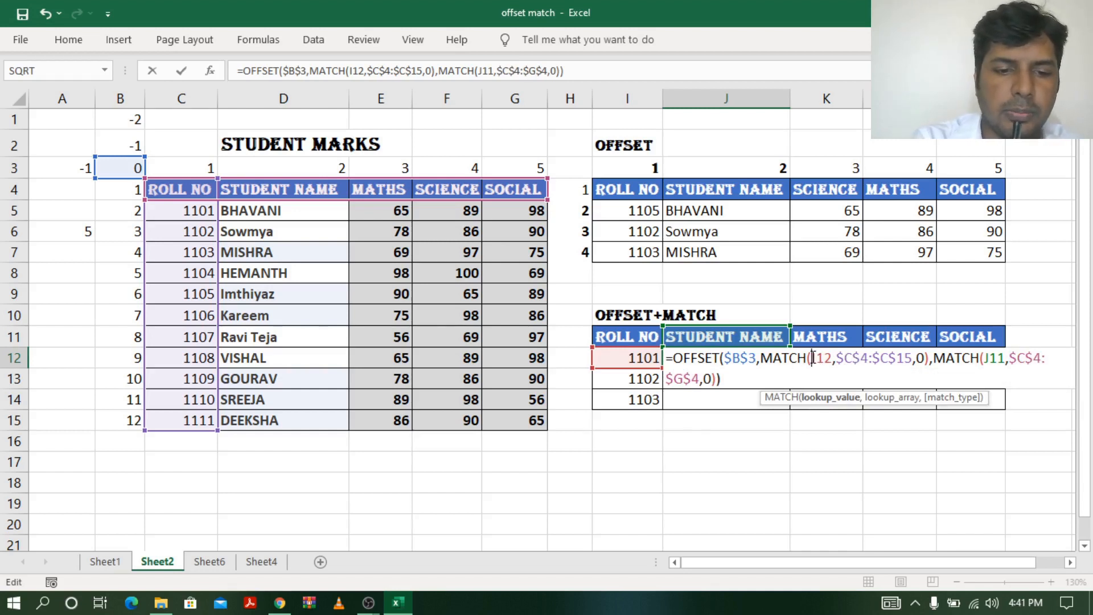
text($)
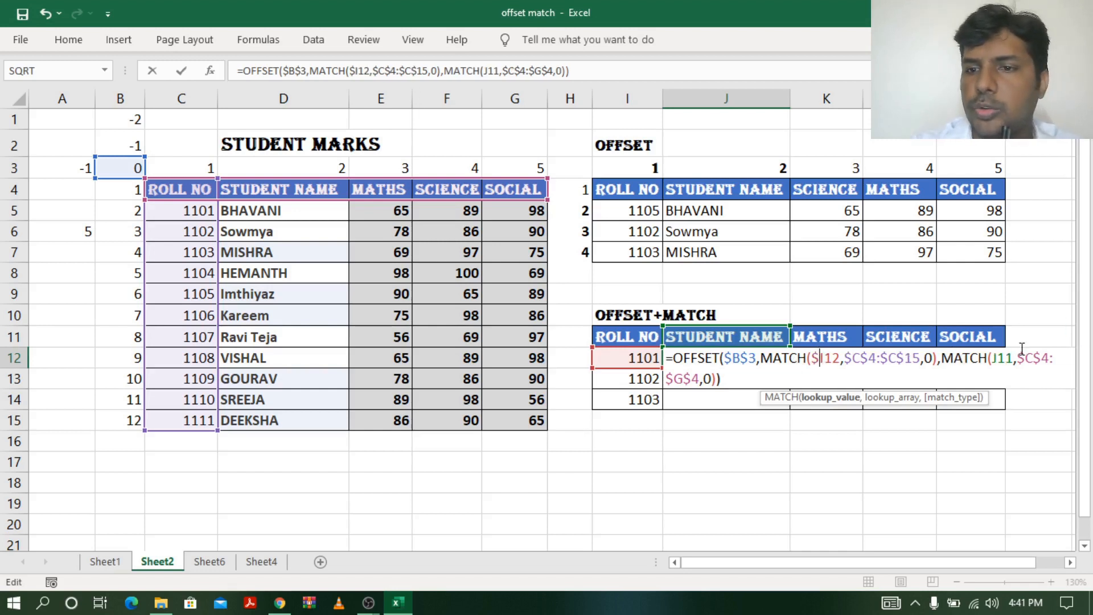
click(996, 357)
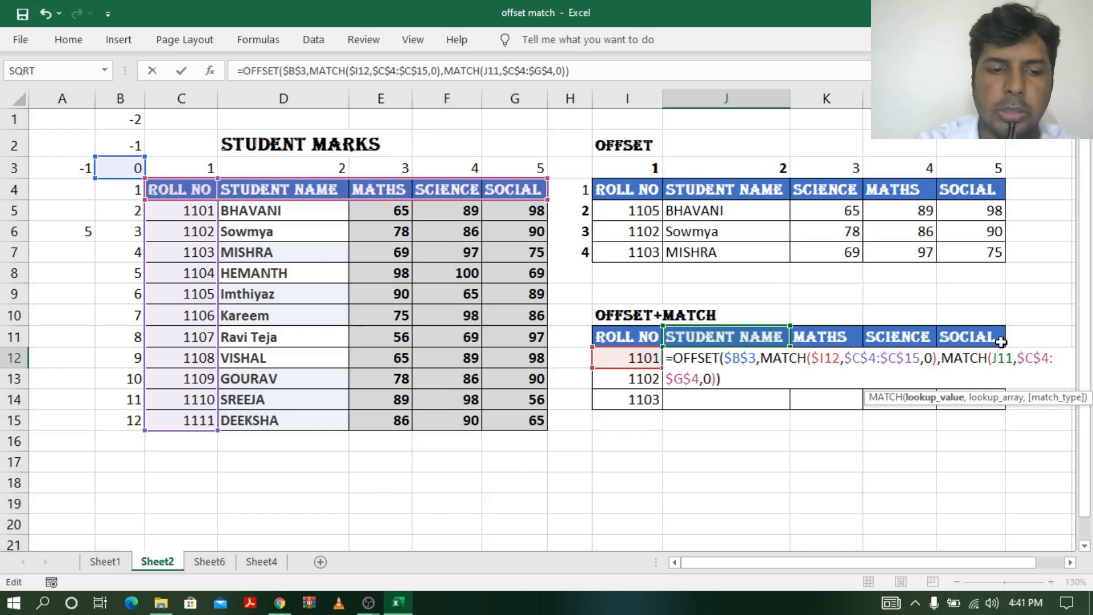
text($)
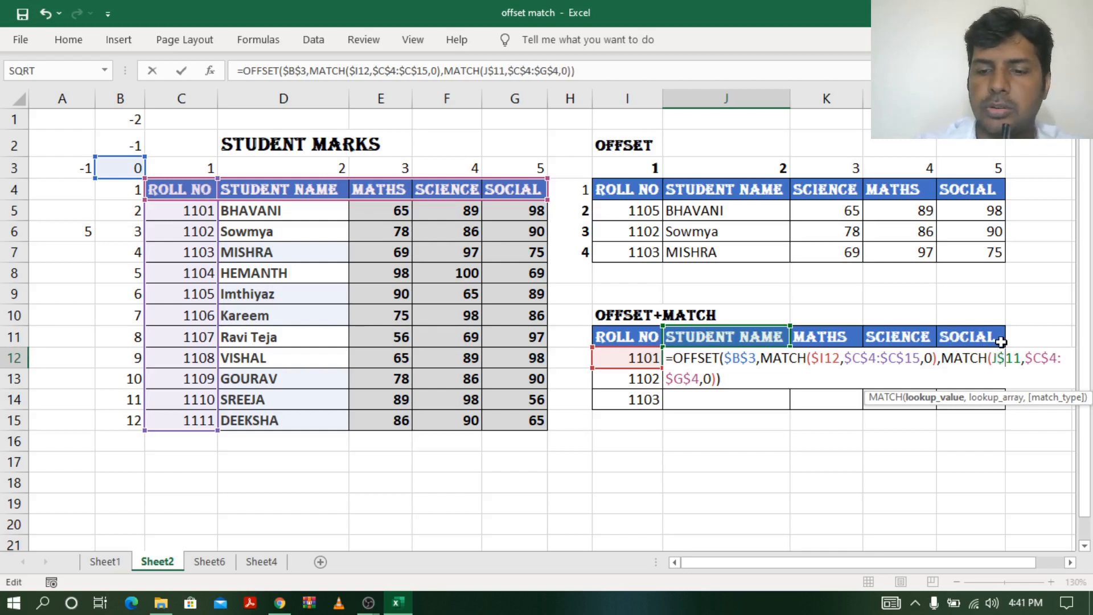
key(Return)
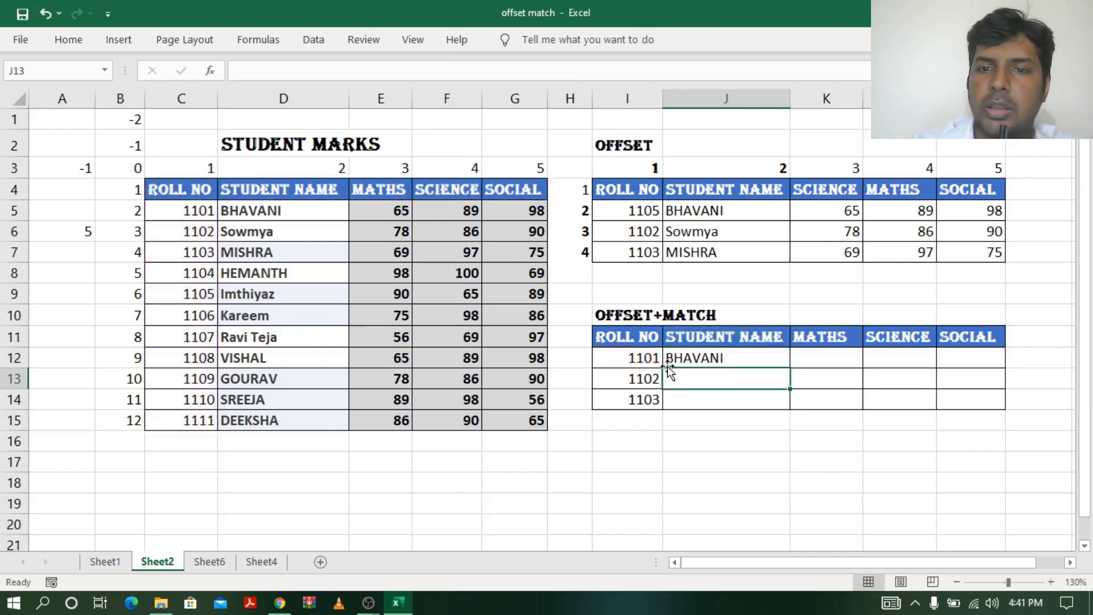
Fill J12's formula across to M12 and down to row 14 of the Offset+Match table
click(739, 353)
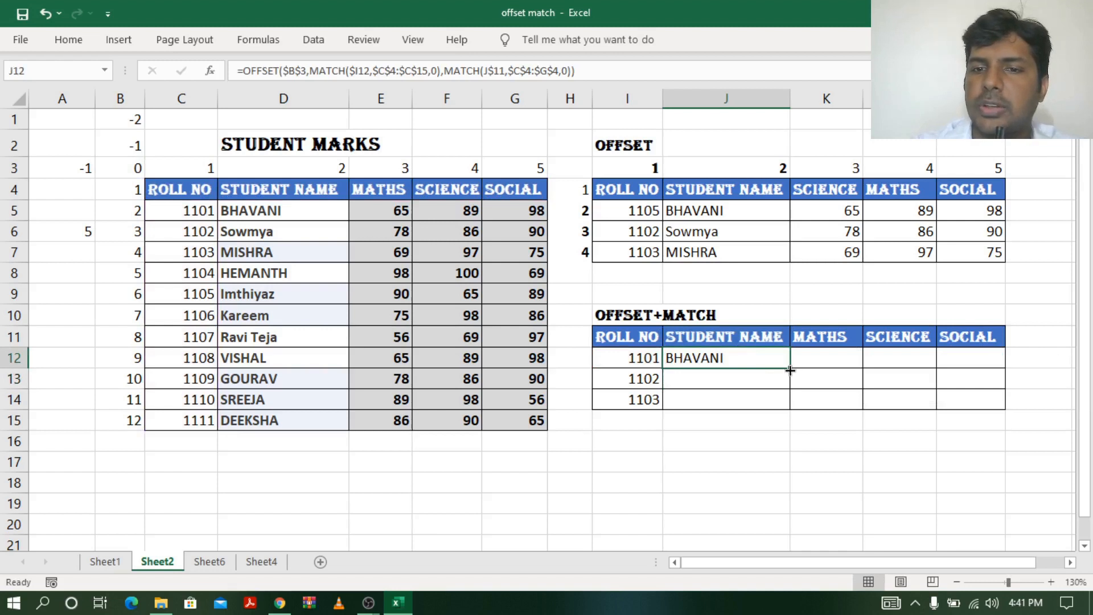
drag(790, 370, 985, 362)
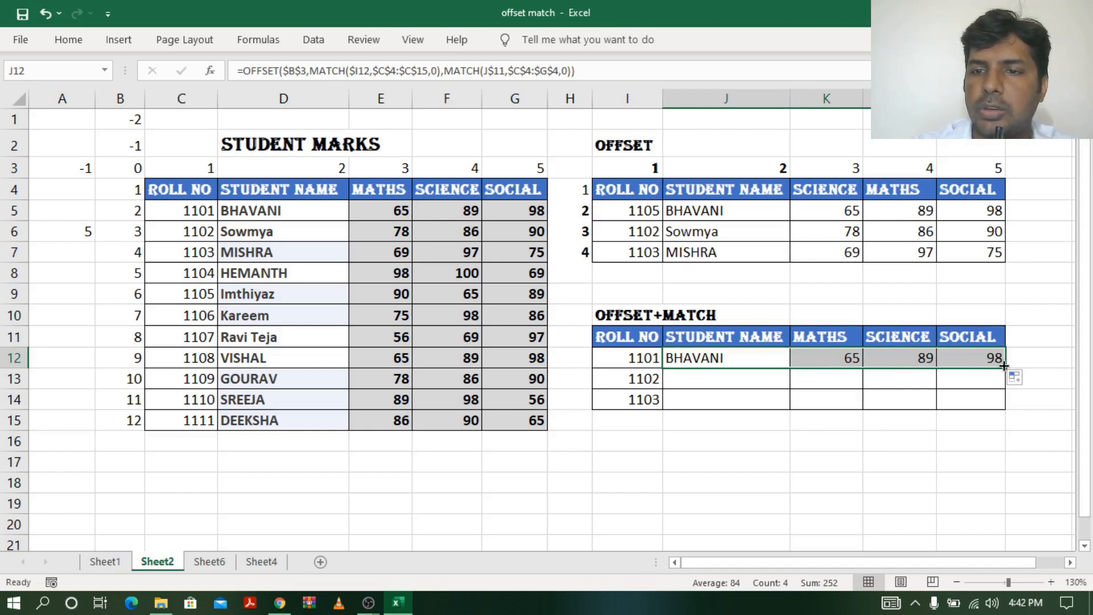
drag(1003, 366, 1000, 404)
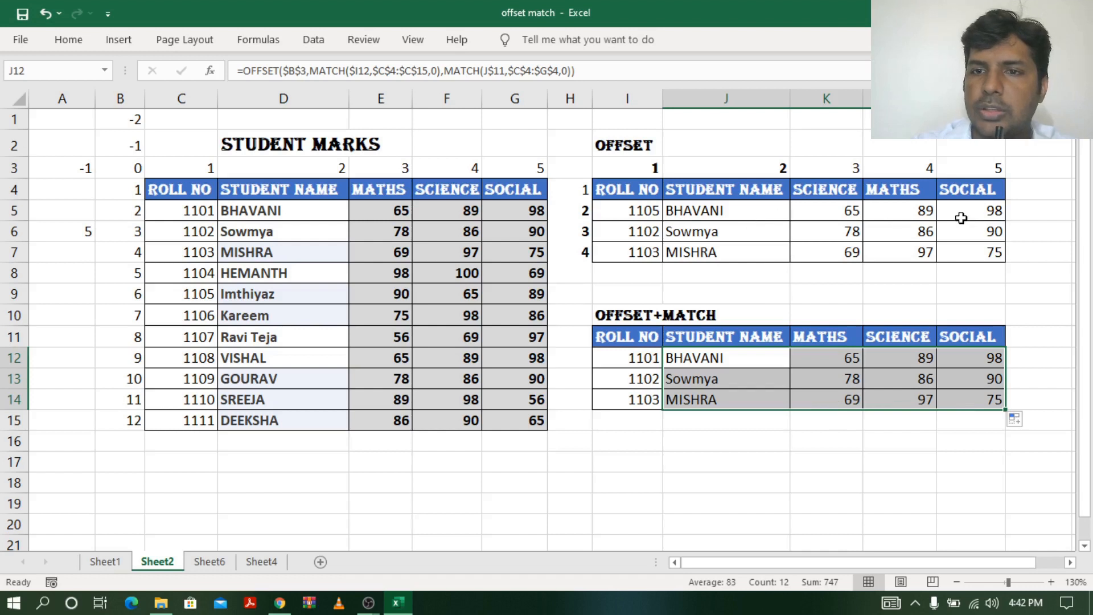
Set the roll number in I14 of the Offset+Match table to 1105 and check the student name result beside it
click(638, 399)
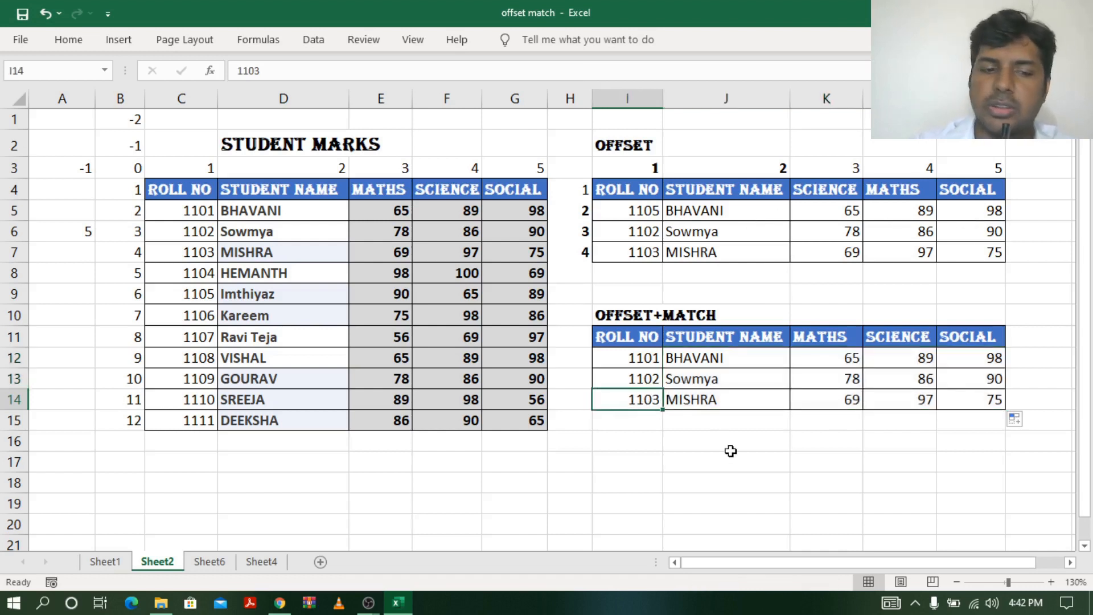
text(11)
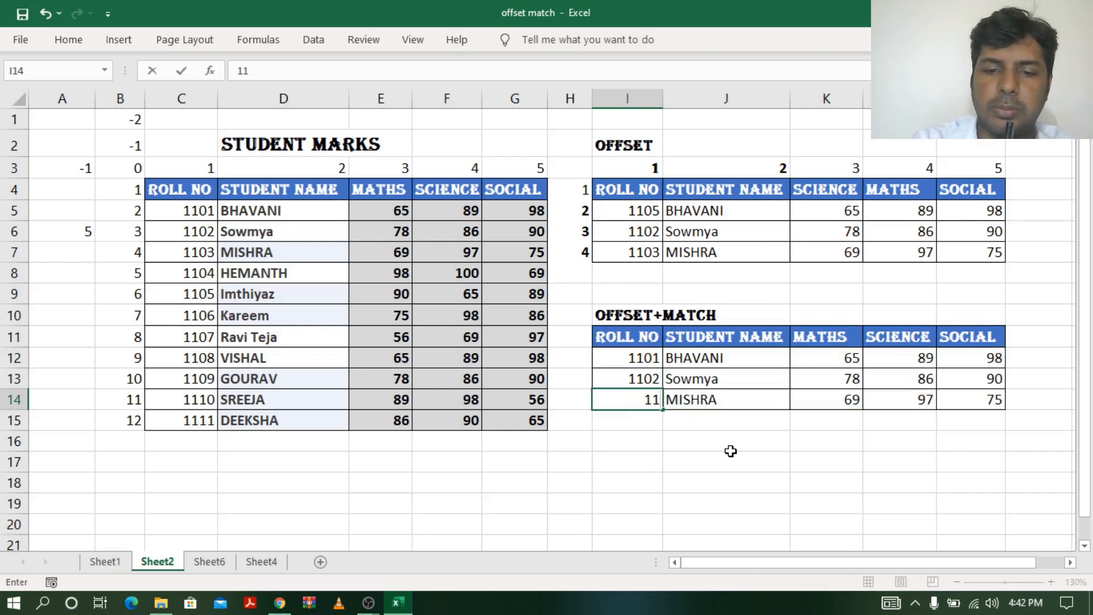
text(05)
key(Return)
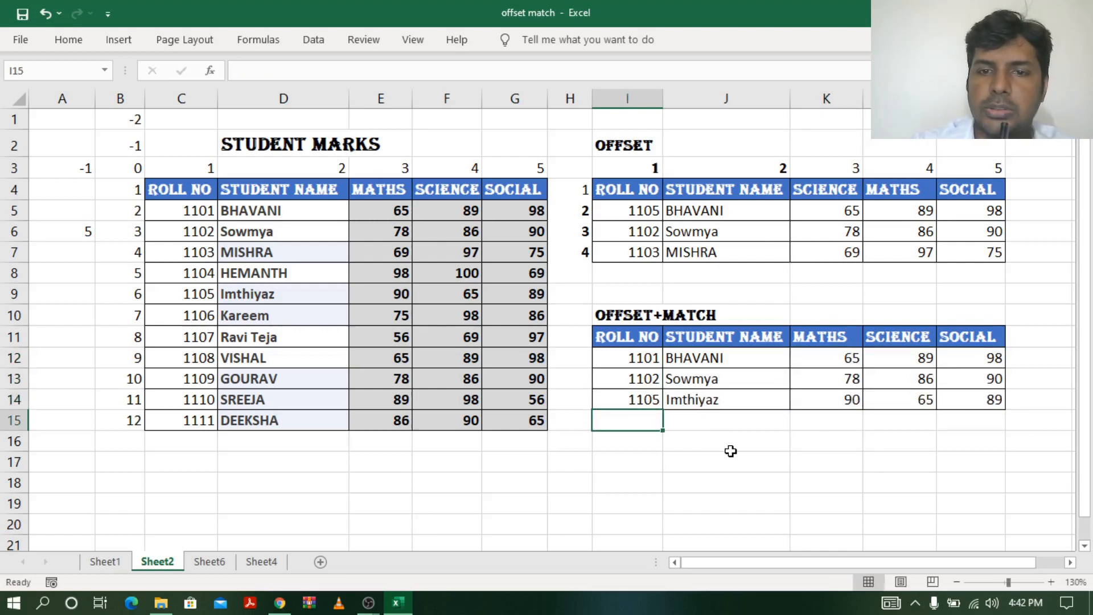
click(746, 401)
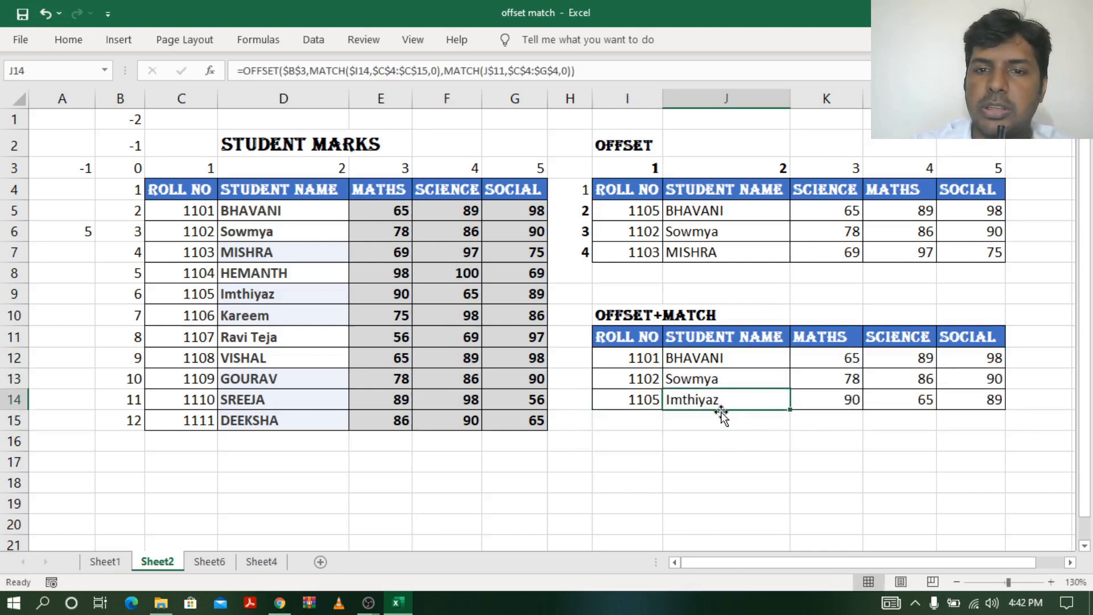
Replace the roll number formula in I7 of the Offset table with 1105 and inspect the OFFSET formula in J7
click(642, 252)
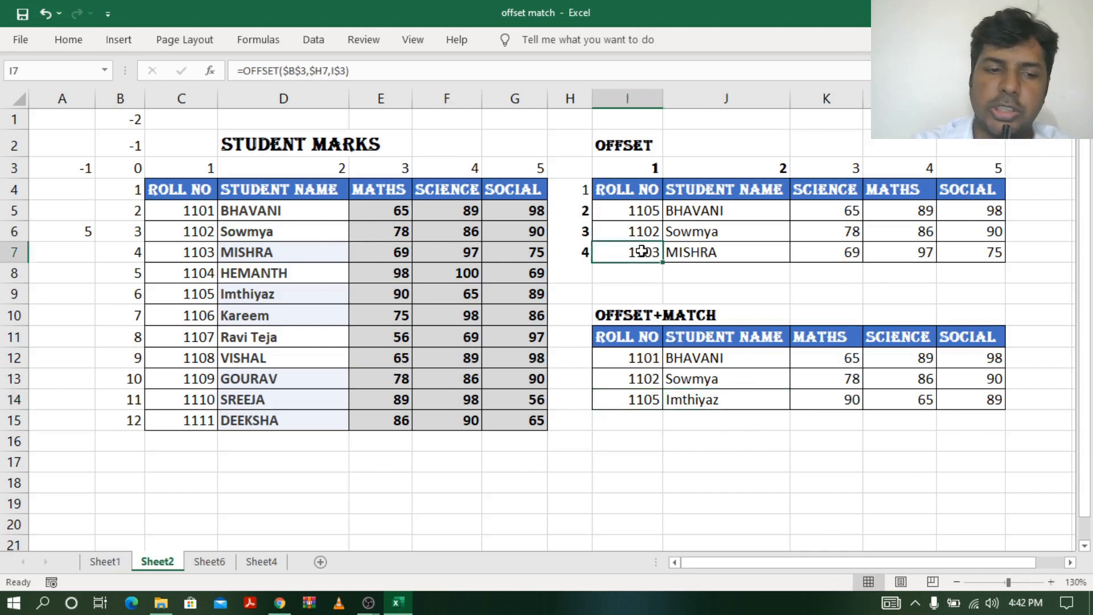
text(1105)
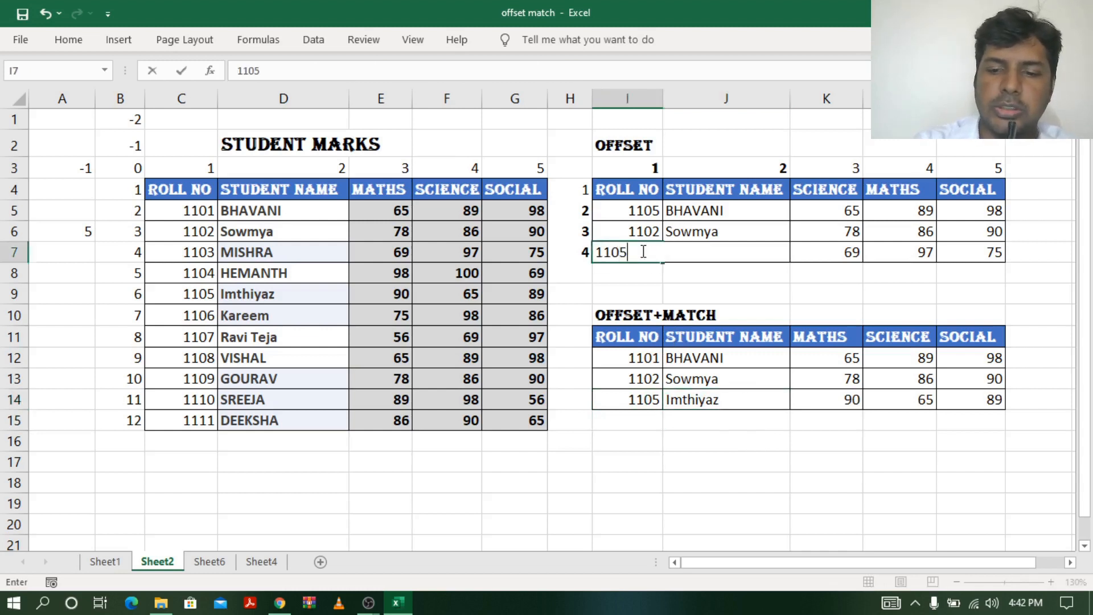
key(Return)
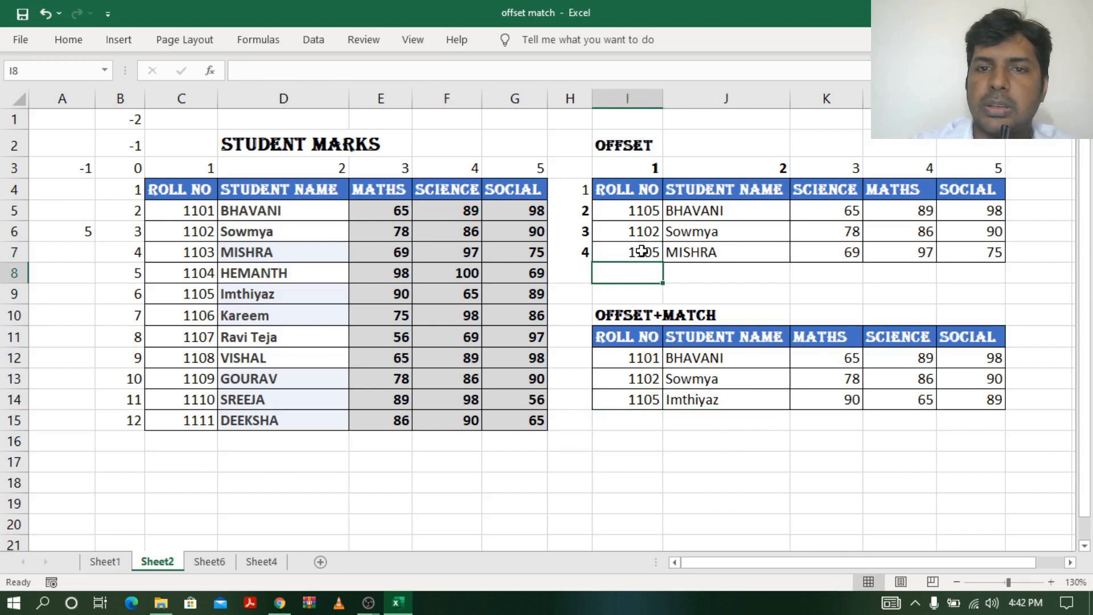
click(715, 253)
click(192, 252)
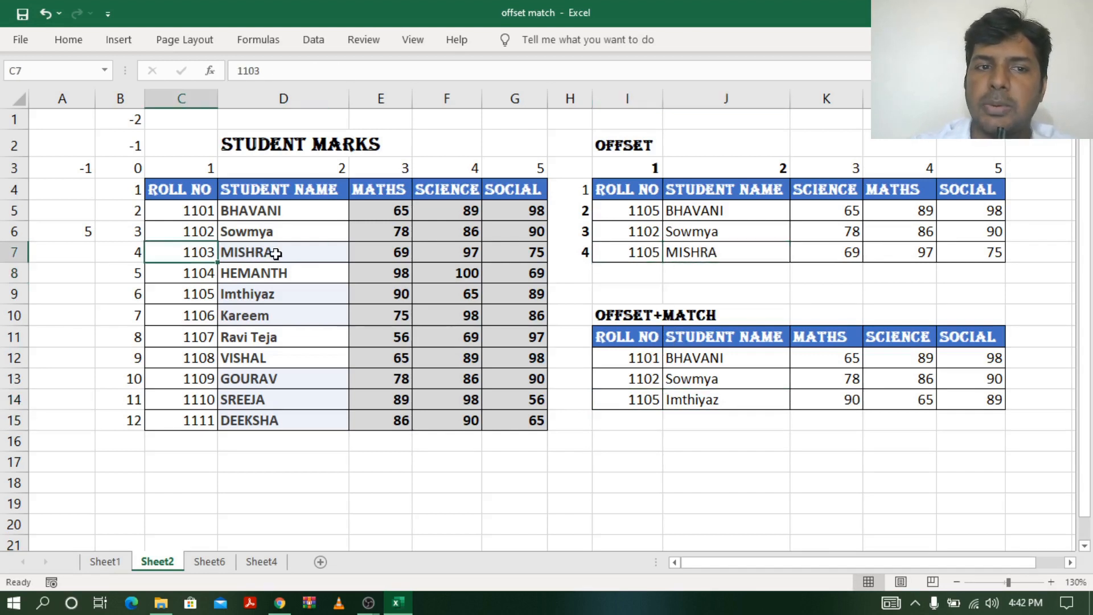
click(717, 253)
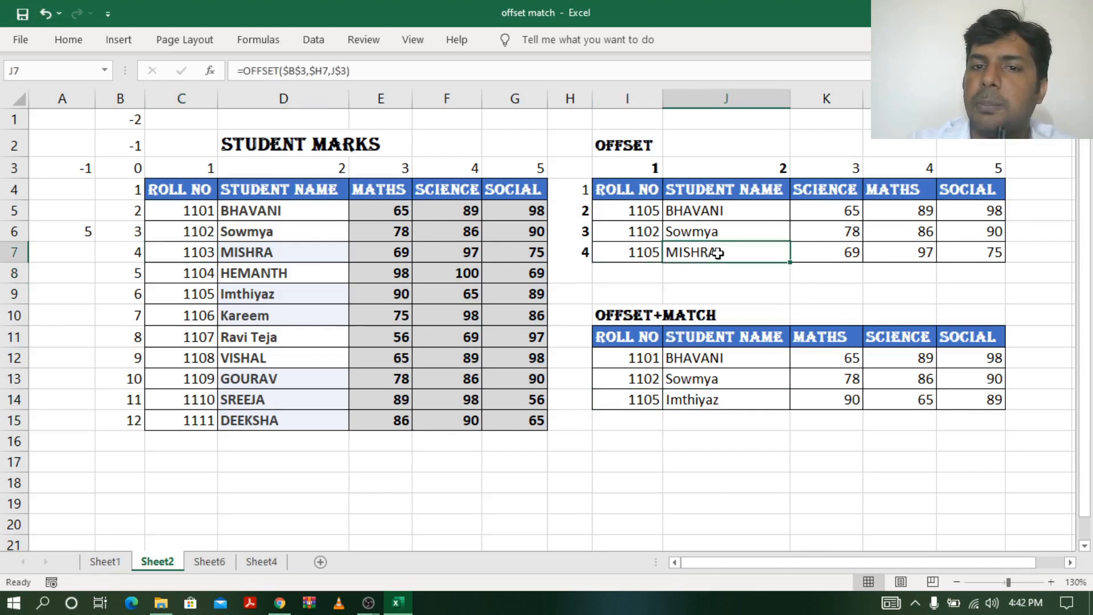
double_click(718, 253)
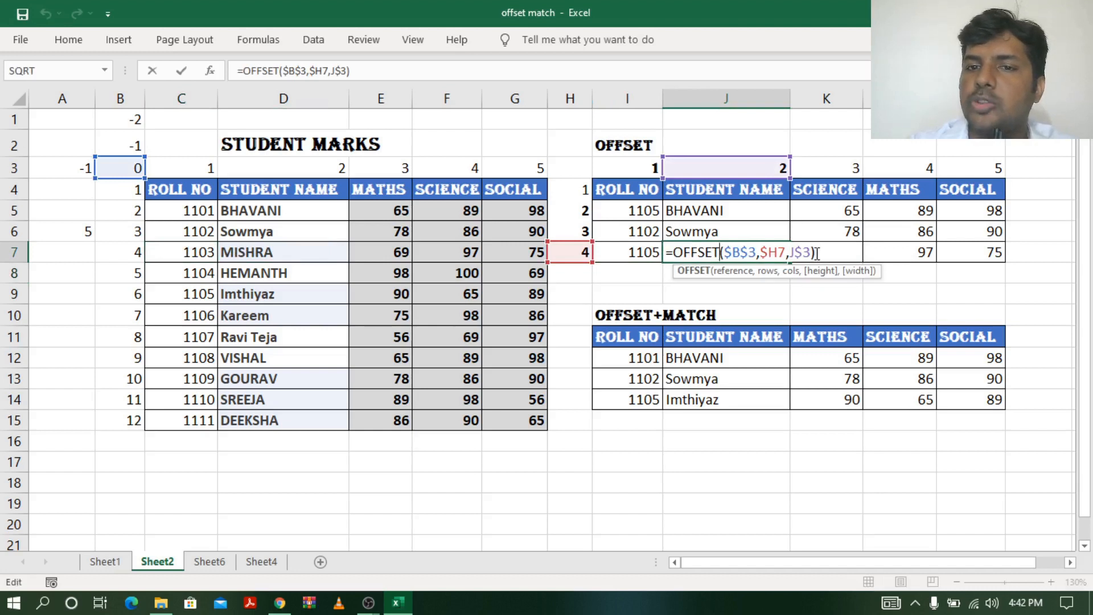
key(Return)
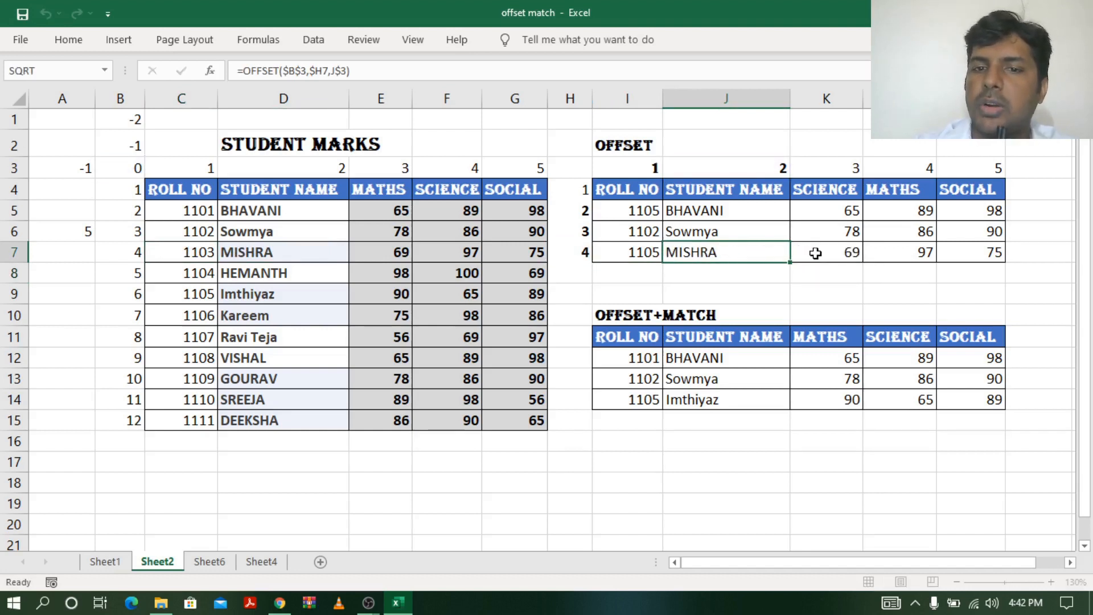
click(729, 402)
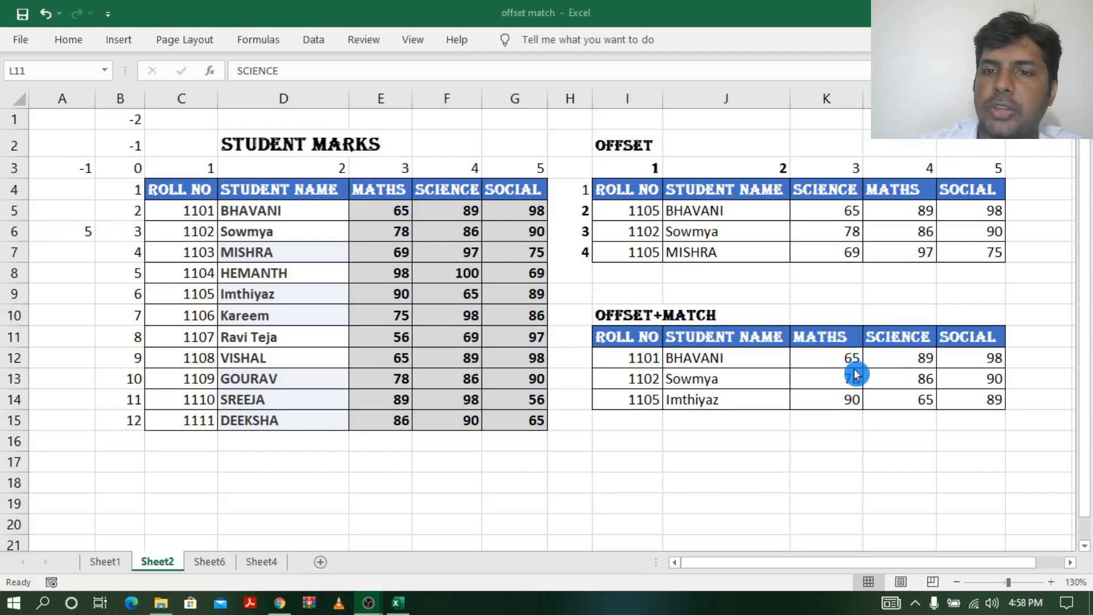
Copy the SCIENCE header from L11 into K11 of the Offset+Match table
click(830, 337)
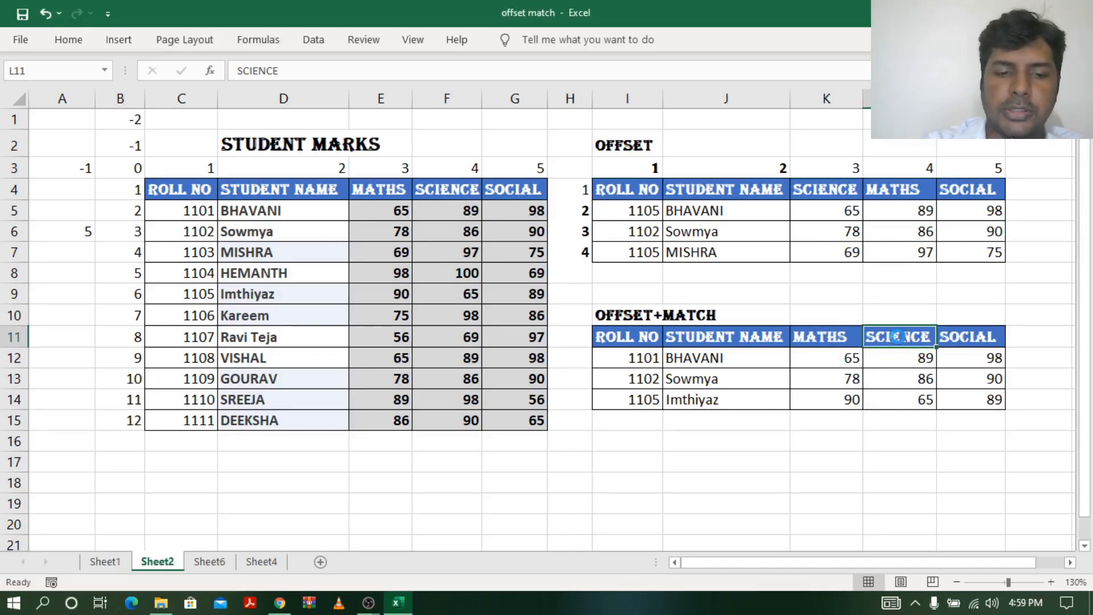
key(ctrl+c)
click(827, 338)
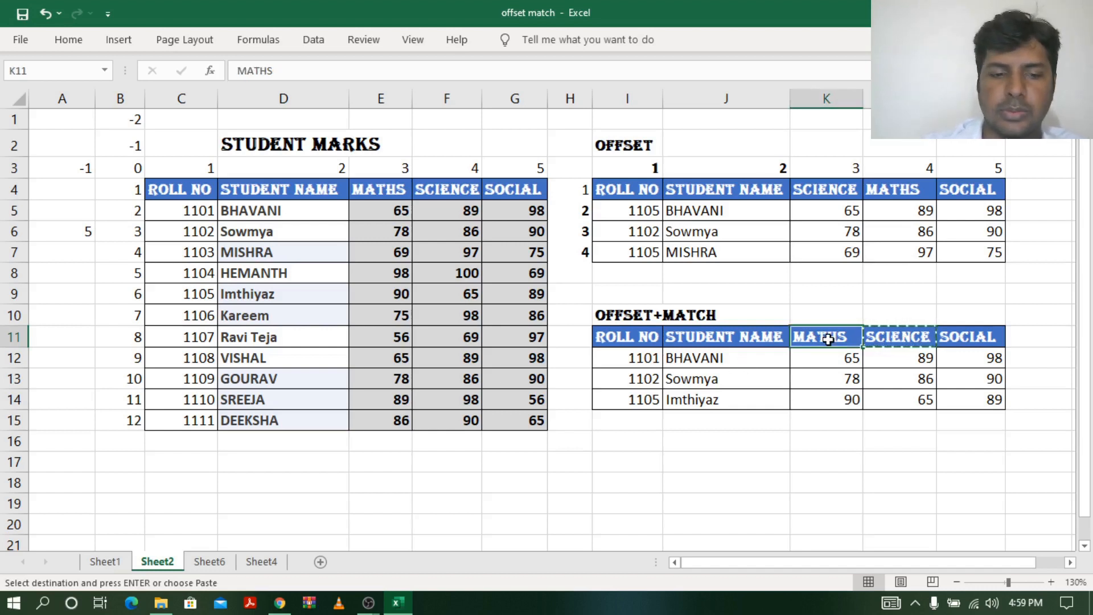
key(ctrl+v)
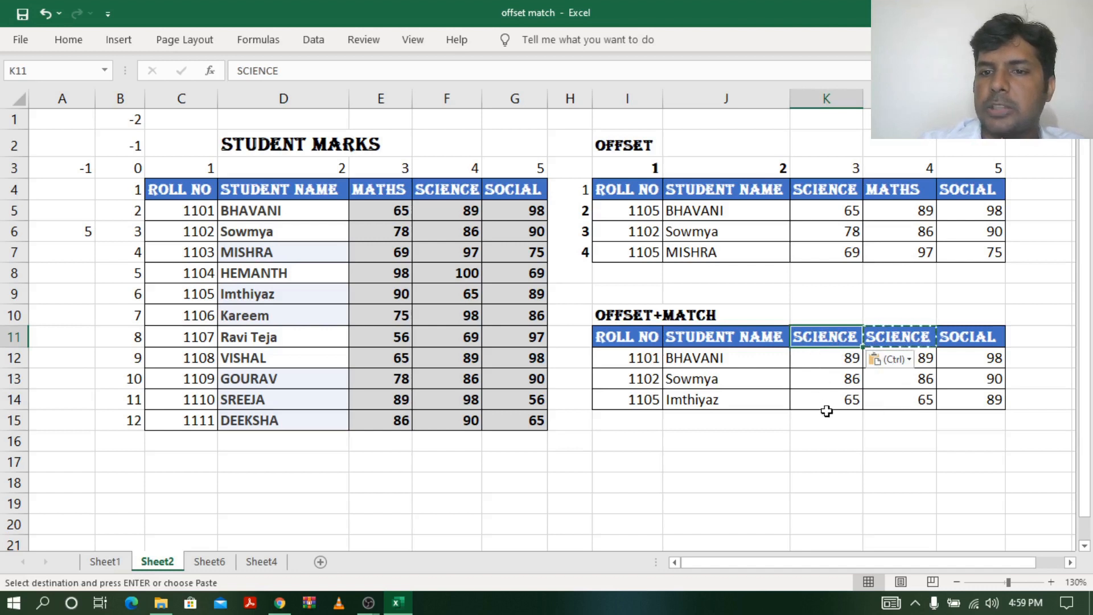
Copy the MATHS header from the Offset table into L11 of the Offset+Match table and inspect the formula in L12
click(914, 190)
key(ctrl+c)
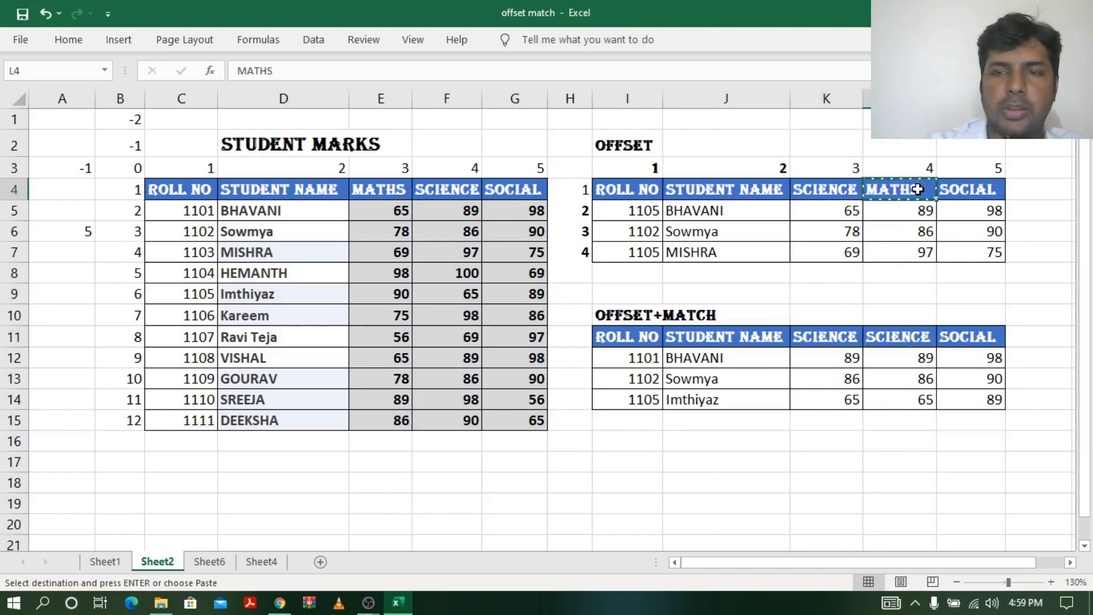
click(897, 337)
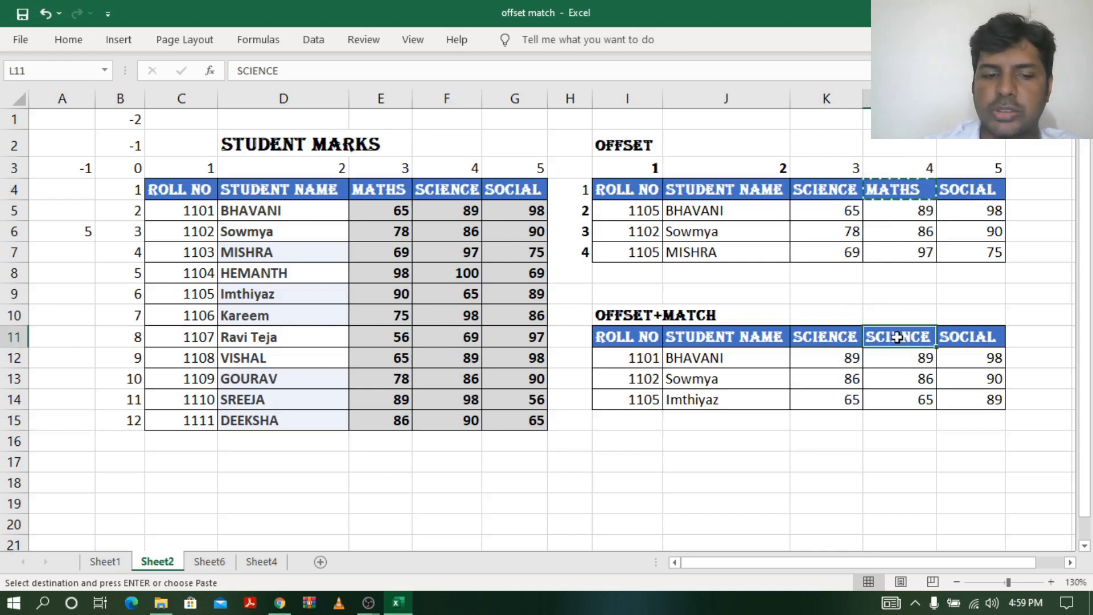
key(ctrl+v)
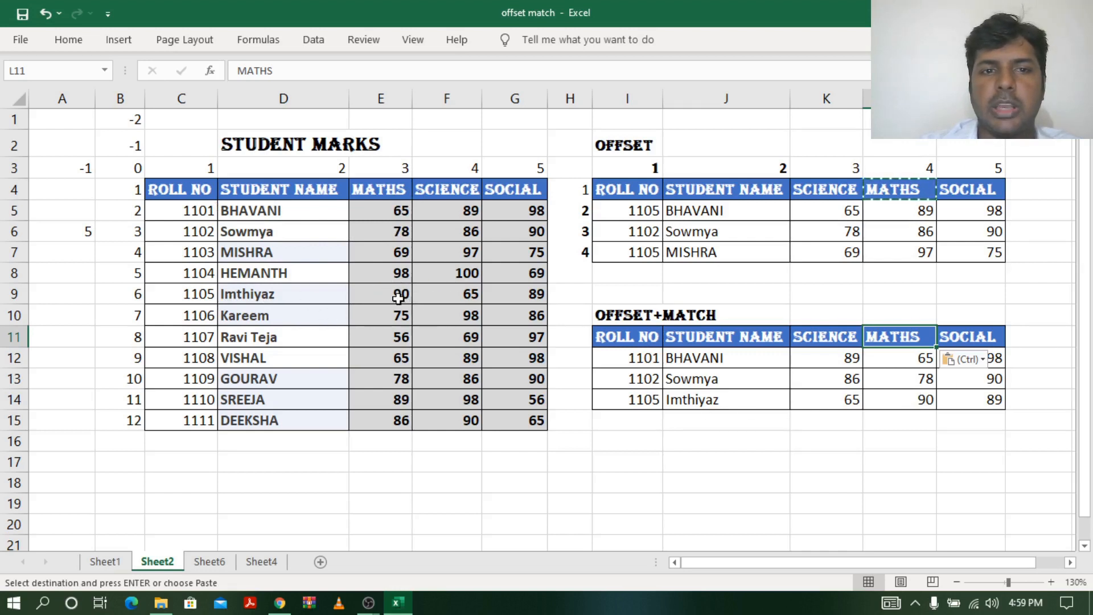
click(921, 359)
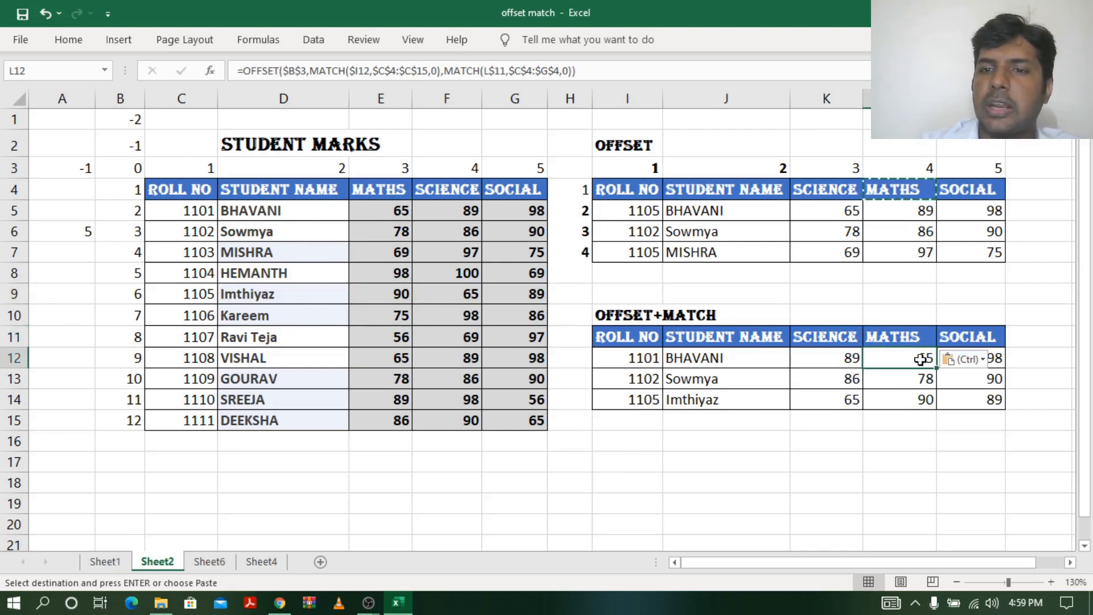
click(642, 314)
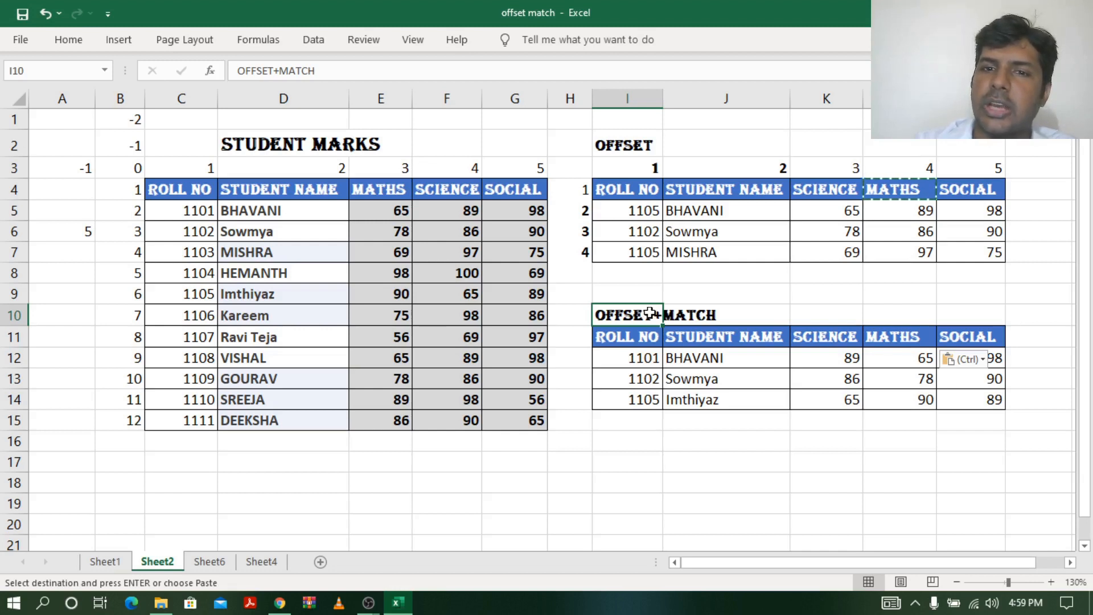
Switch to Sheet6 and examine the VLOOKUP and OFFSET+match tables' headers and student names against the Student Marks table
click(220, 561)
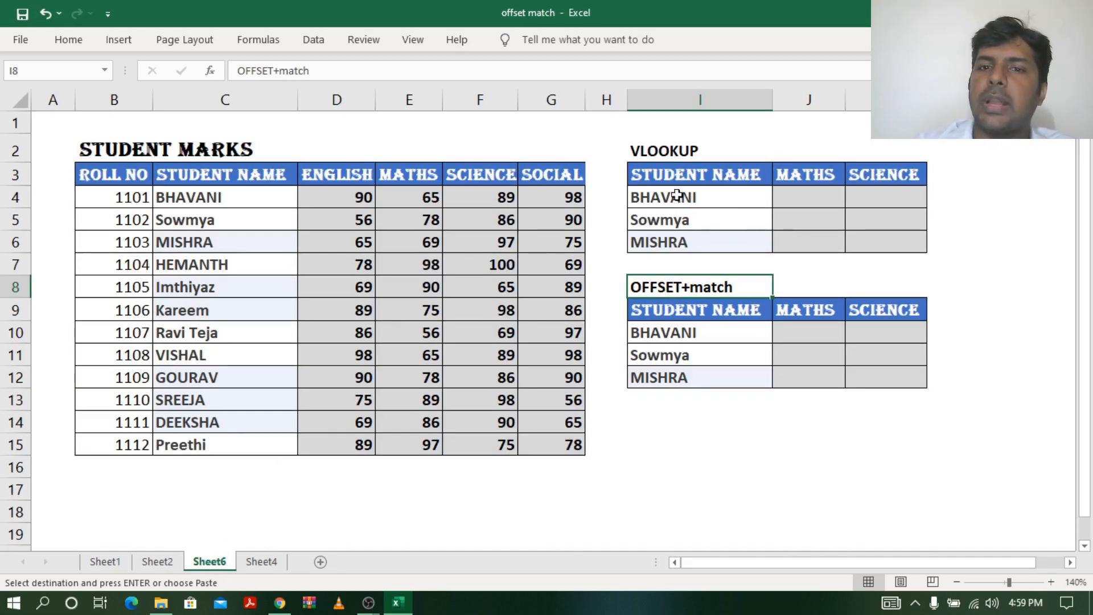
click(678, 170)
click(684, 149)
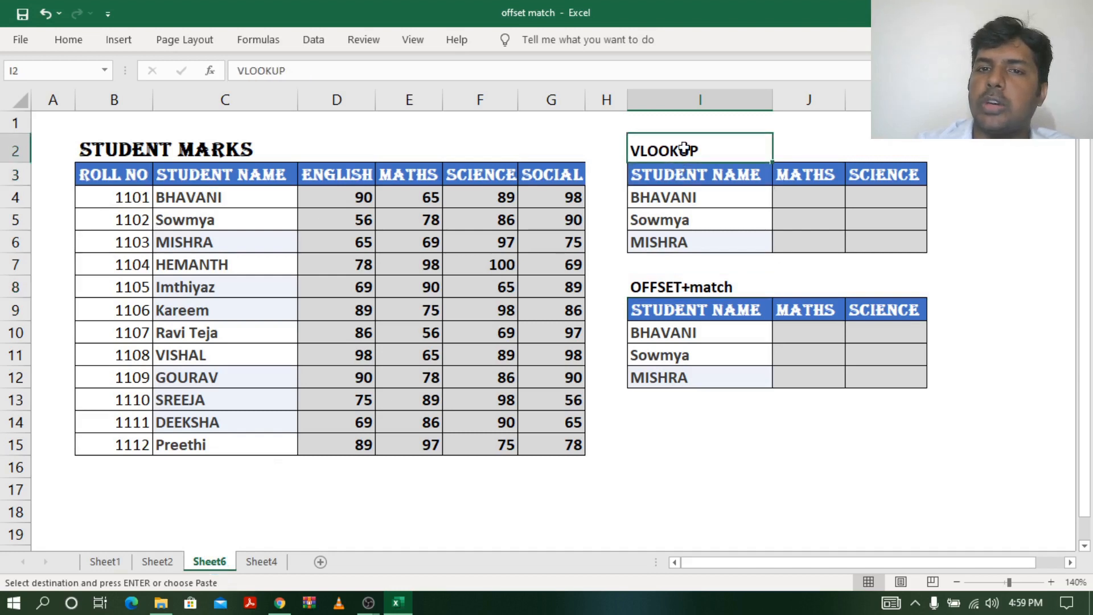
click(692, 290)
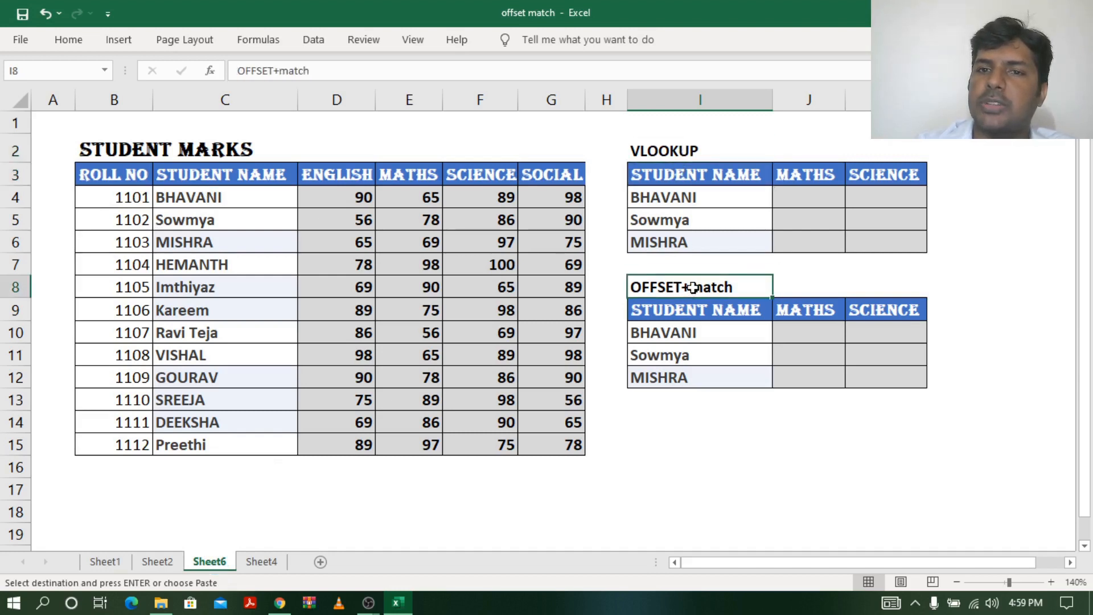
click(692, 149)
click(704, 285)
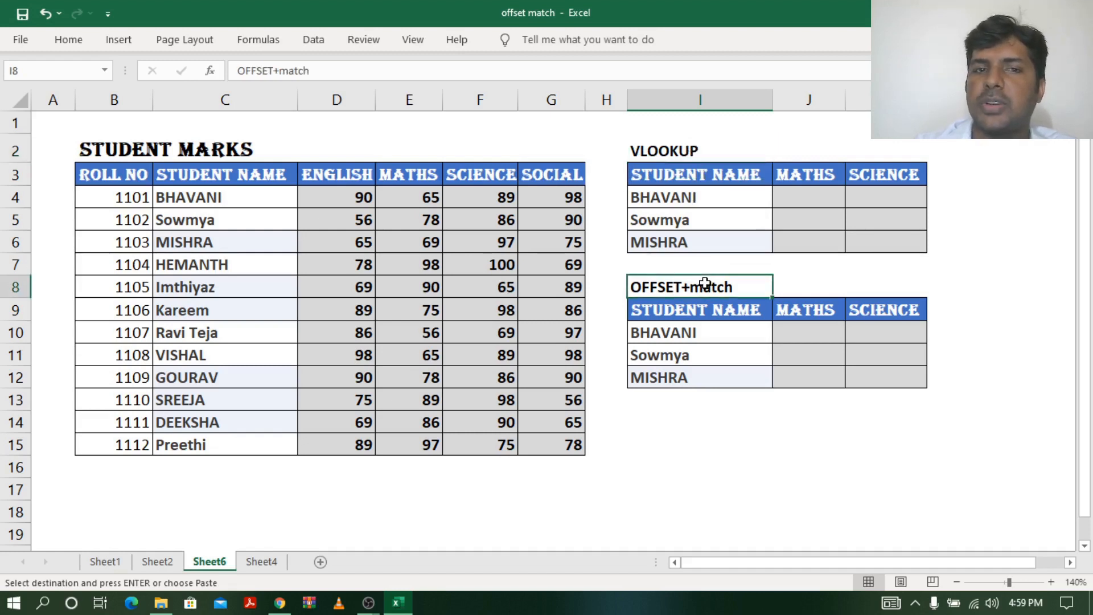
click(717, 195)
drag(722, 174, 720, 246)
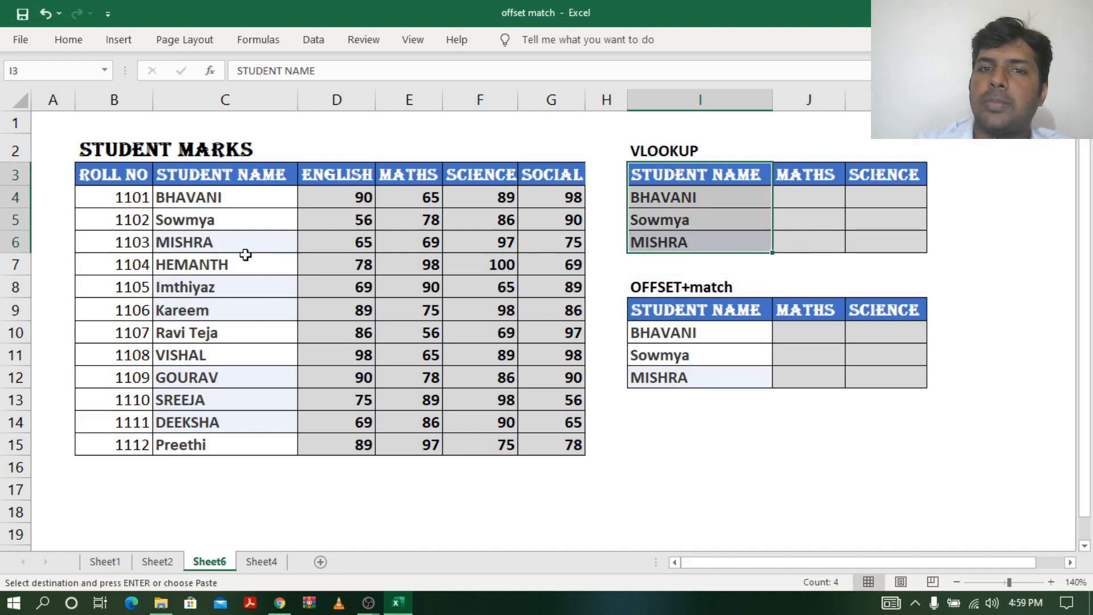
click(210, 200)
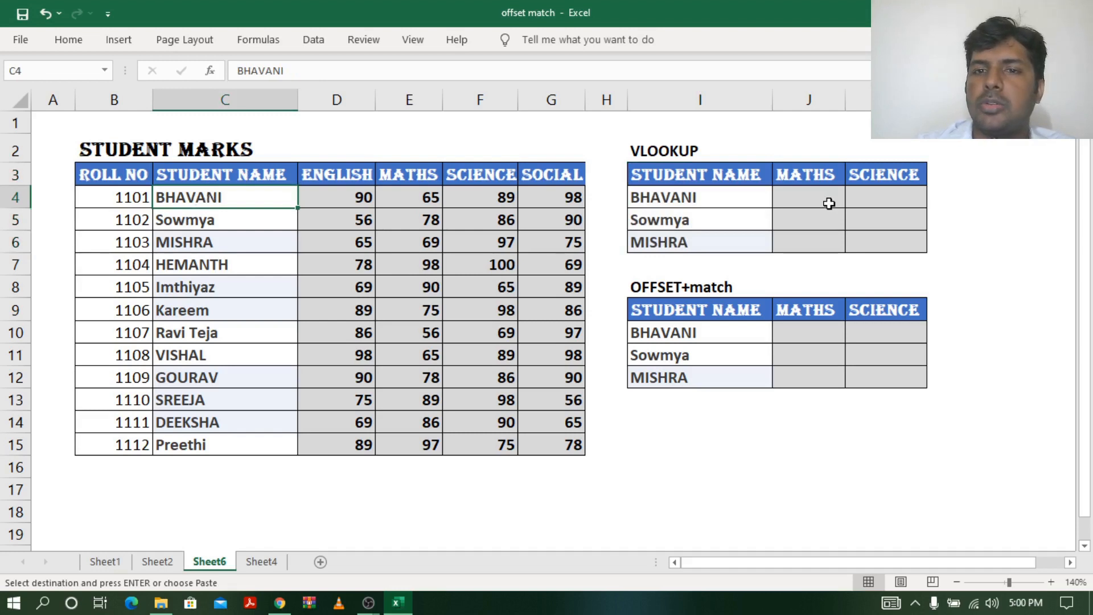
click(817, 174)
click(883, 192)
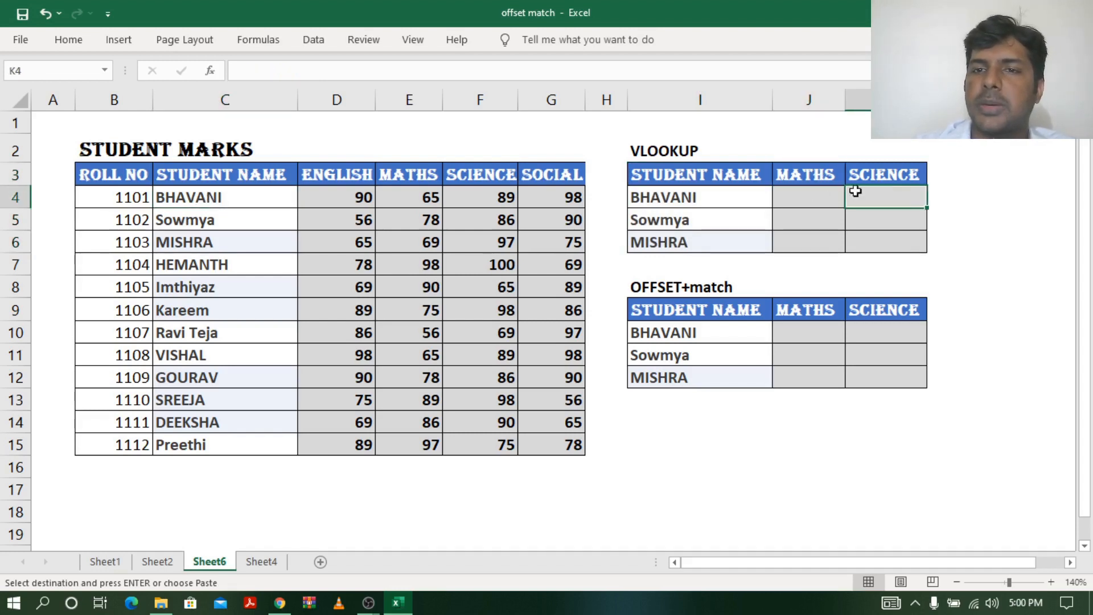
Enter =VLOOKUP(I4,C4:G15,3,0) in J4 of the VLOOKUP table and check the formula
click(798, 197)
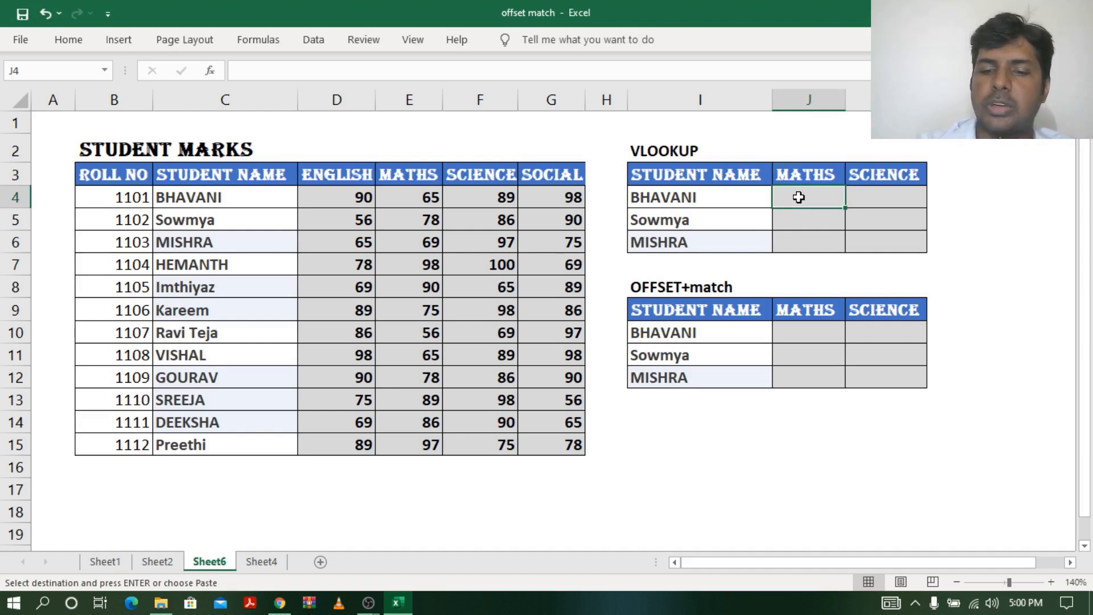
text(=)
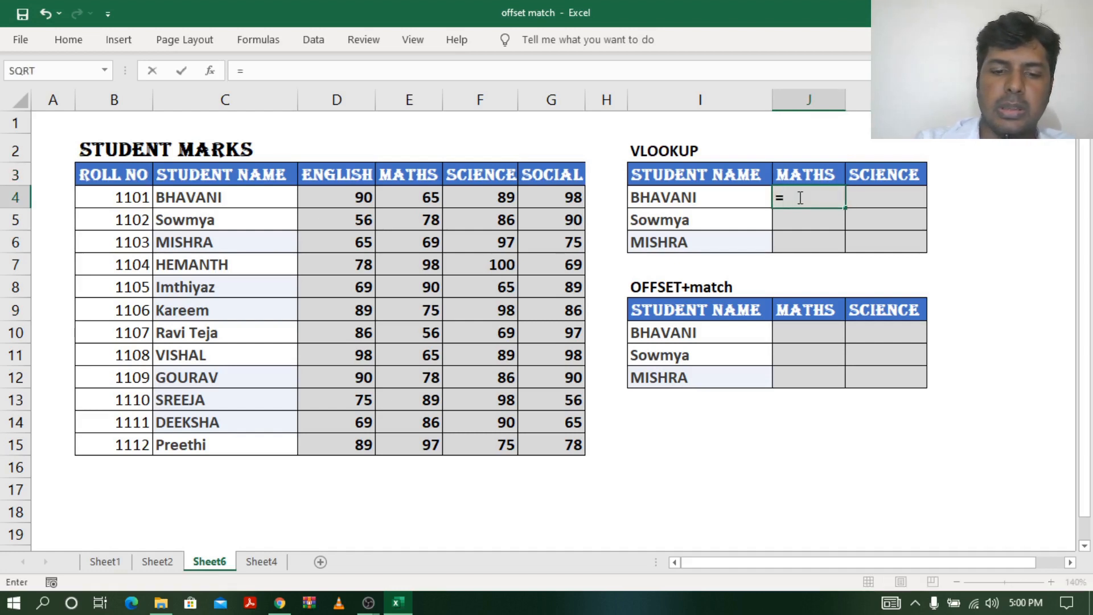
text(vloo)
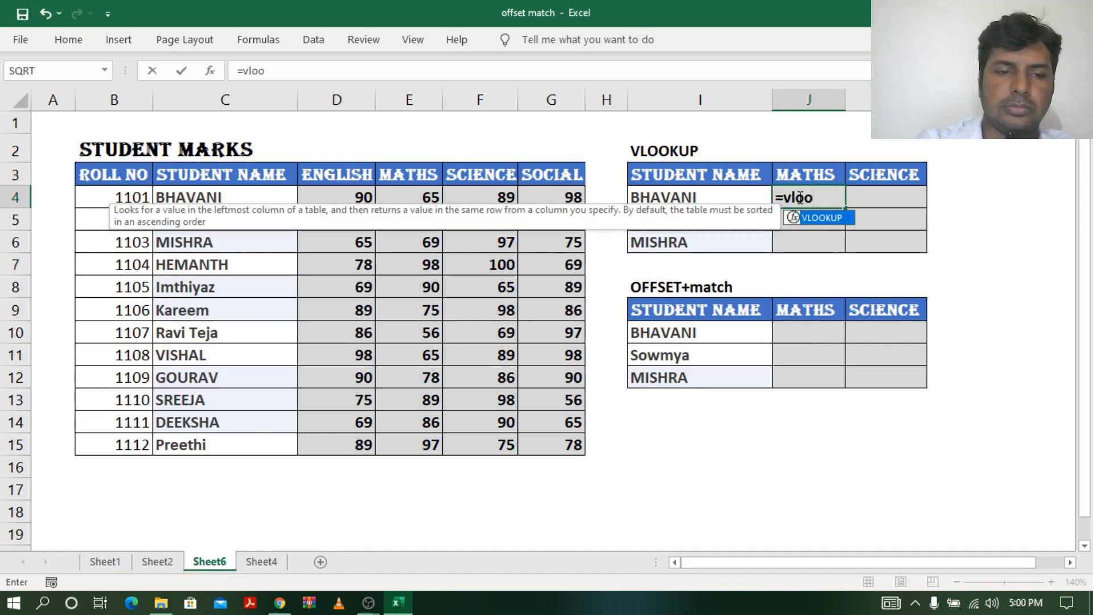
key(Tab)
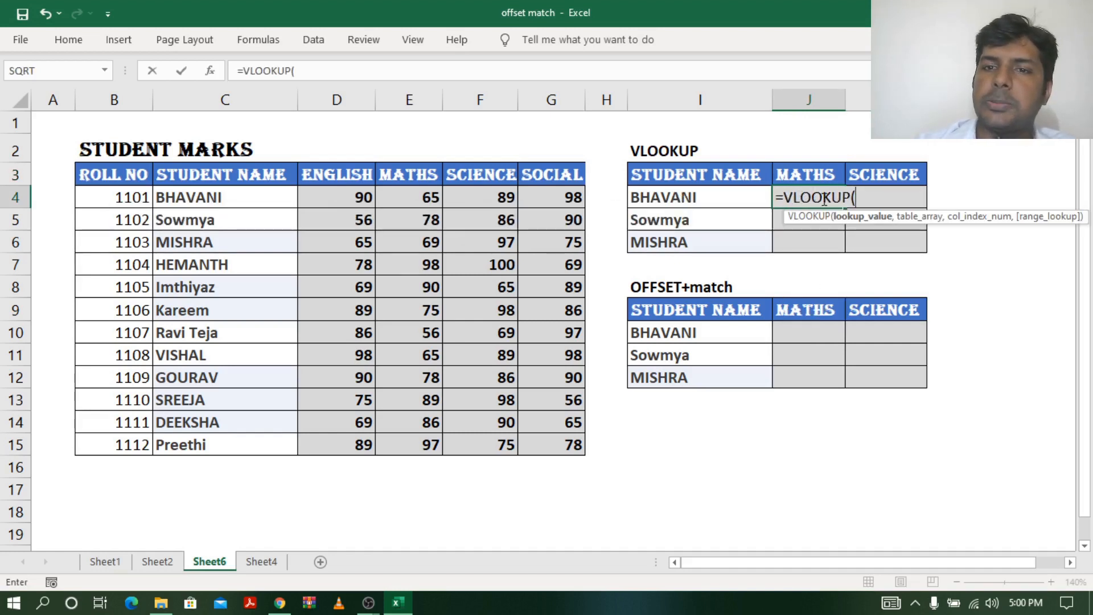
click(654, 197)
text(,)
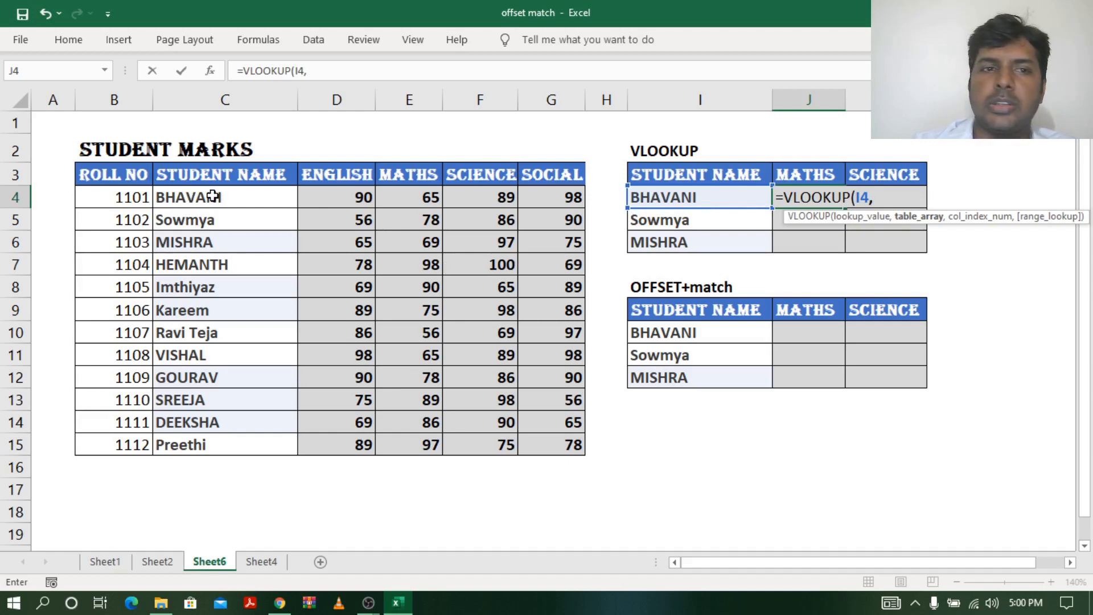
drag(213, 197, 555, 441)
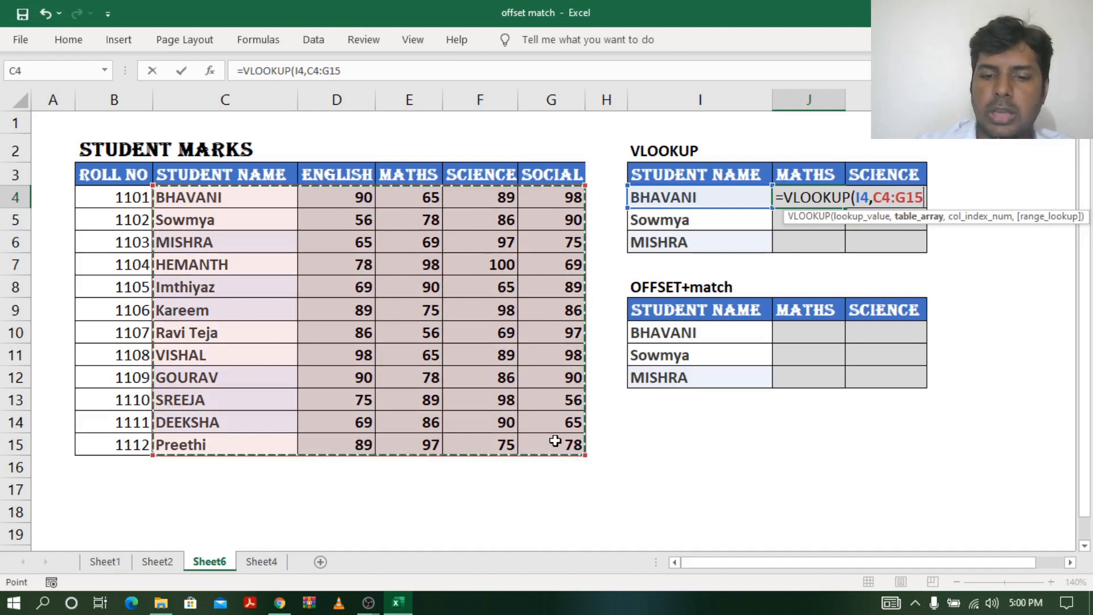
text(,3)
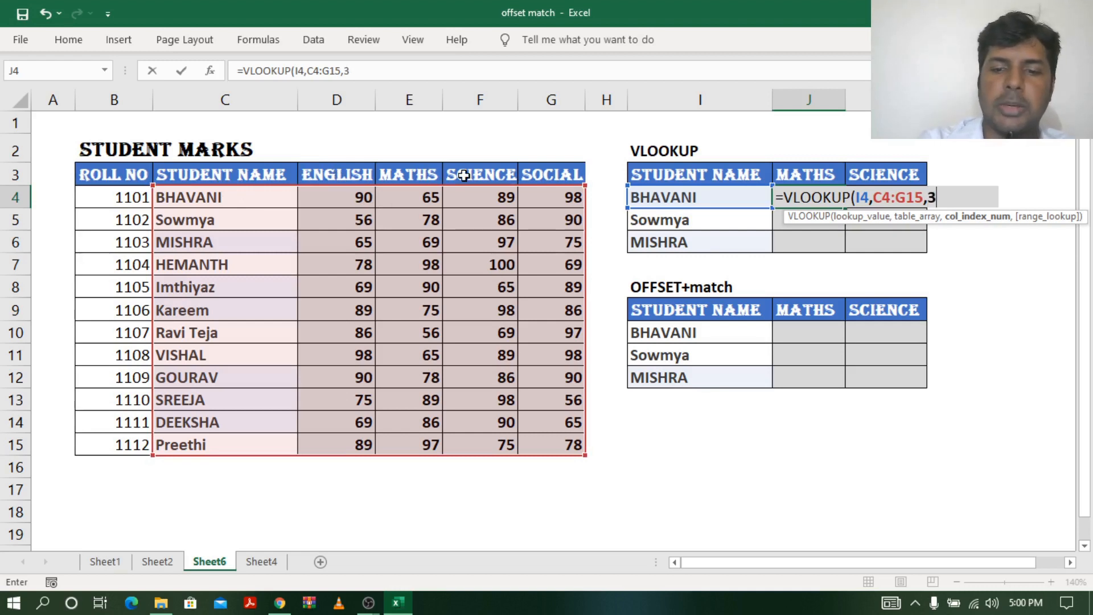
text(, 0)
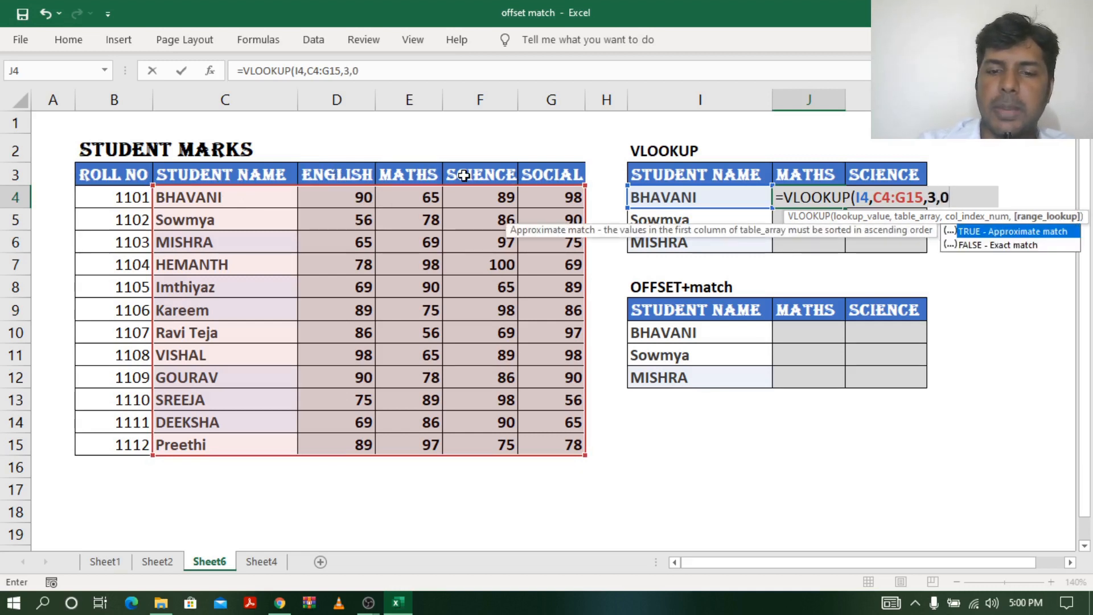
text())
key(Return)
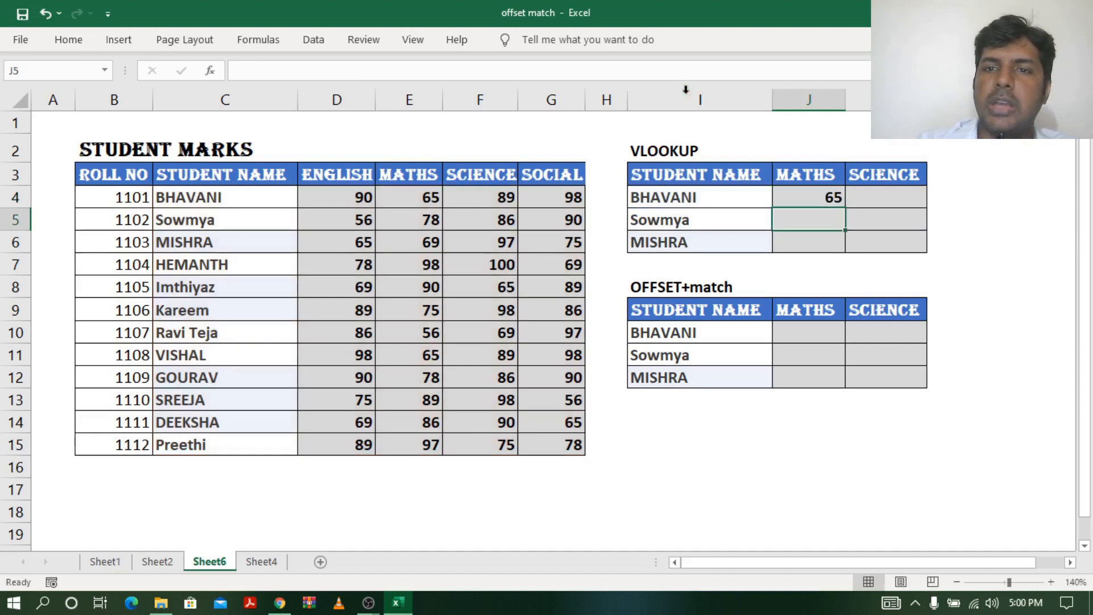
click(832, 197)
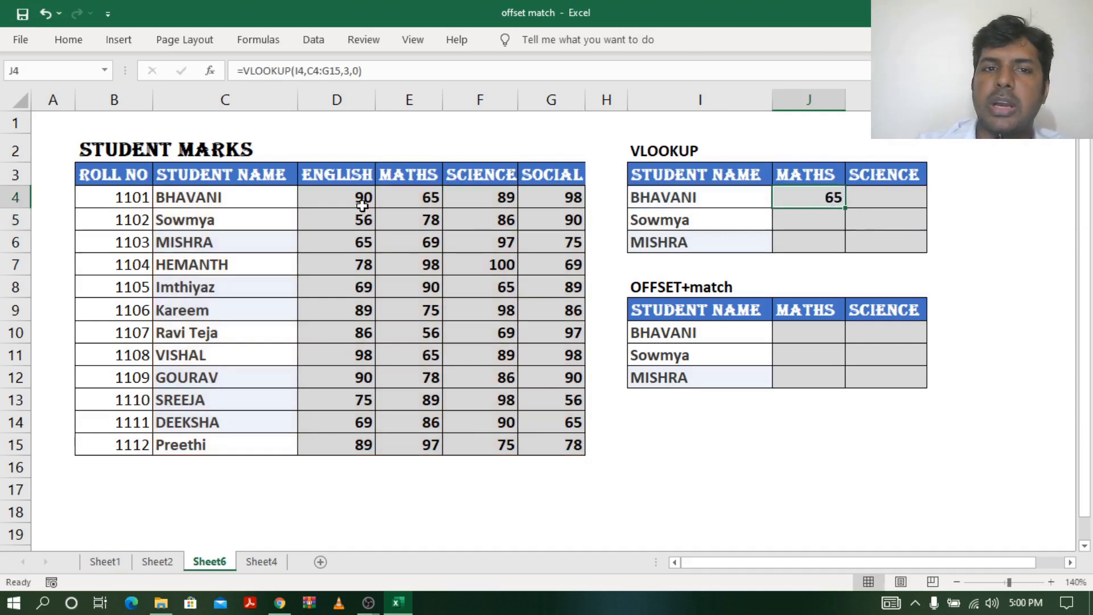
click(878, 198)
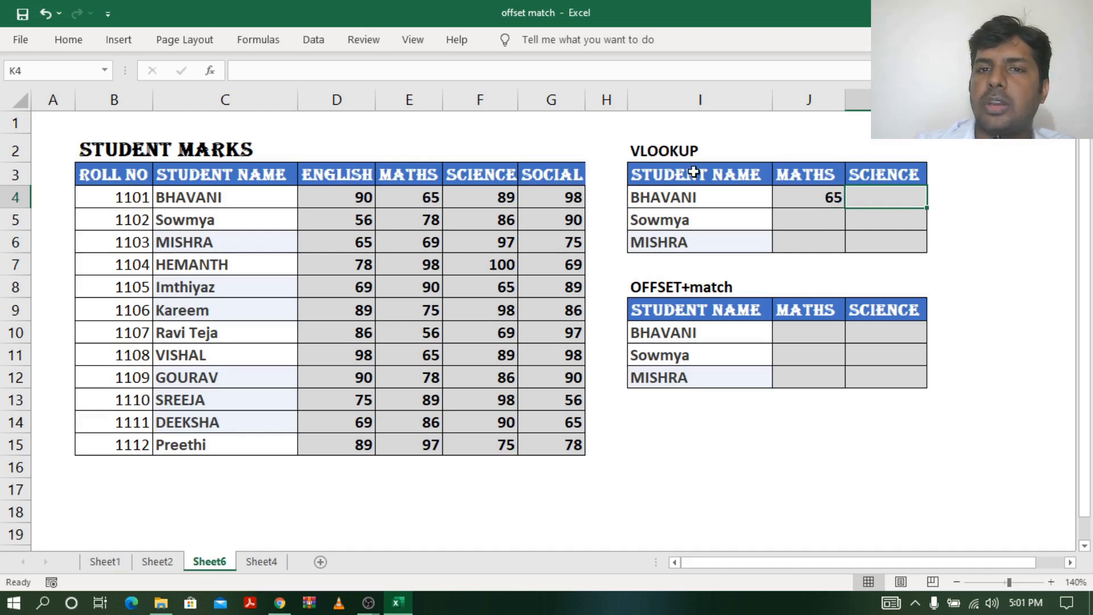
Change J4's VLOOKUP references to $I4 for the lookup value and $C$4:$G$15 for the table array
double_click(826, 197)
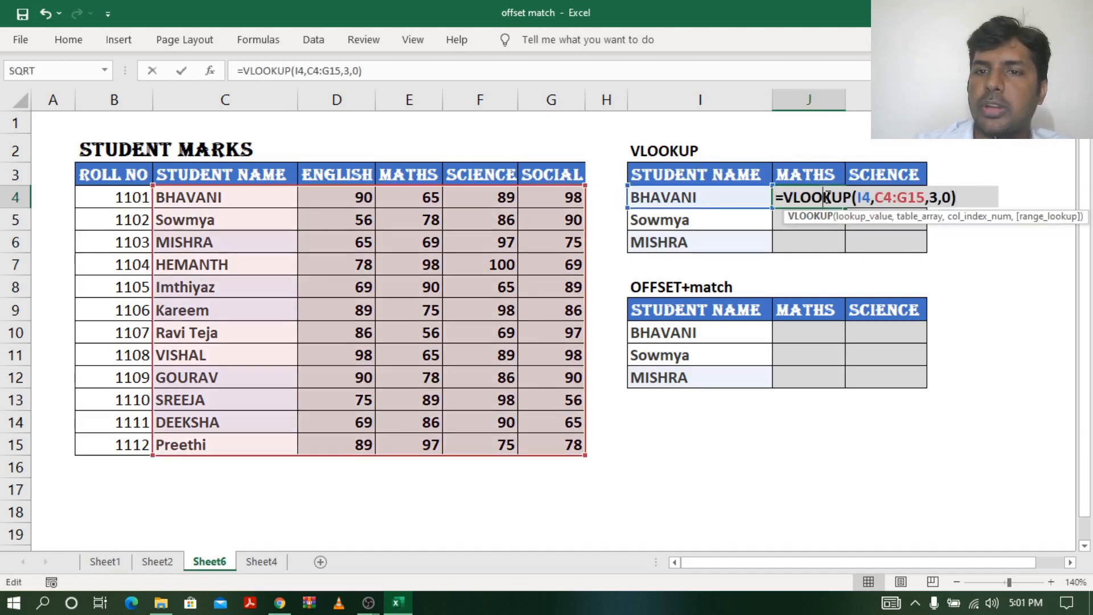
click(862, 197)
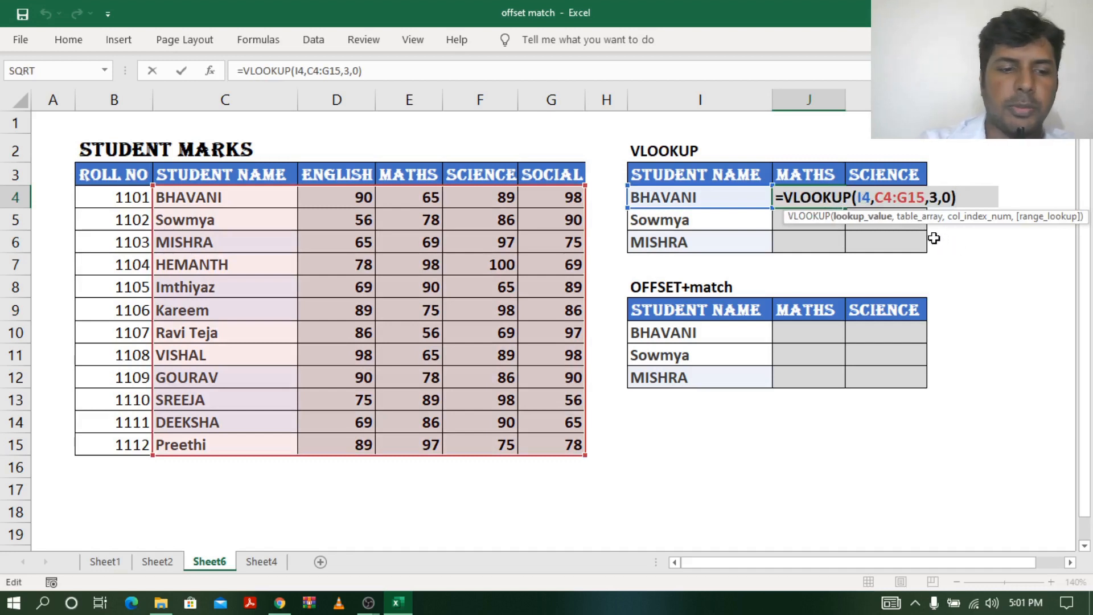
text($)
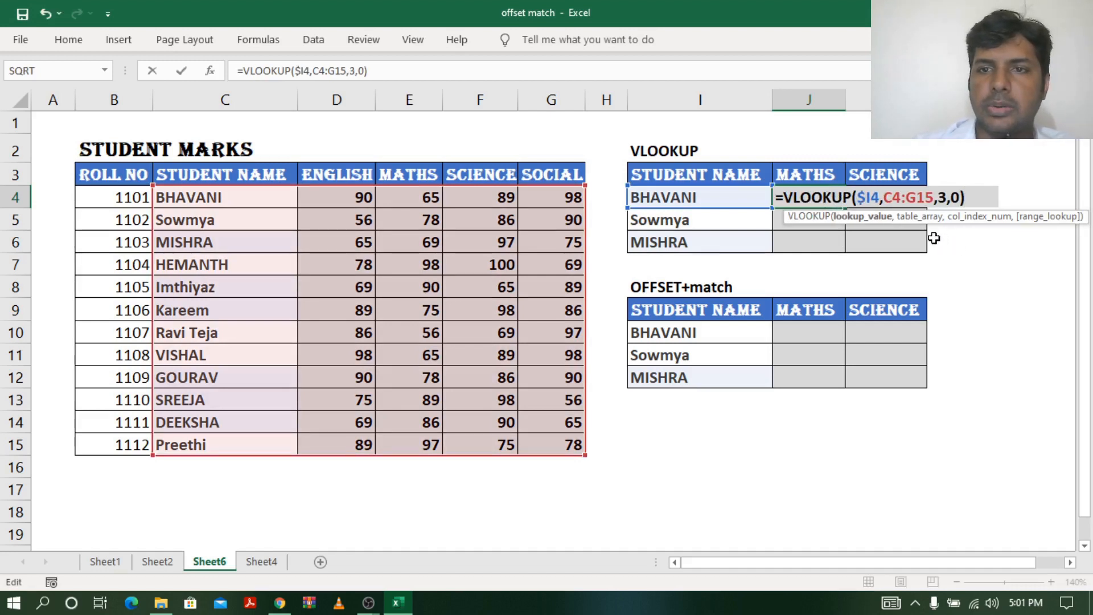
drag(885, 197, 934, 198)
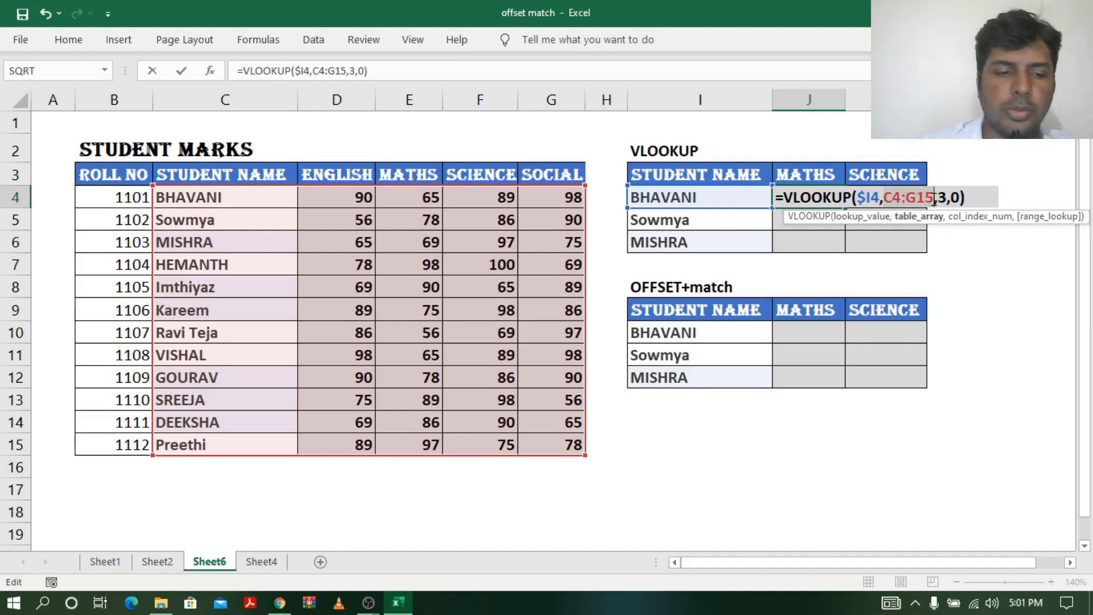
key(F4)
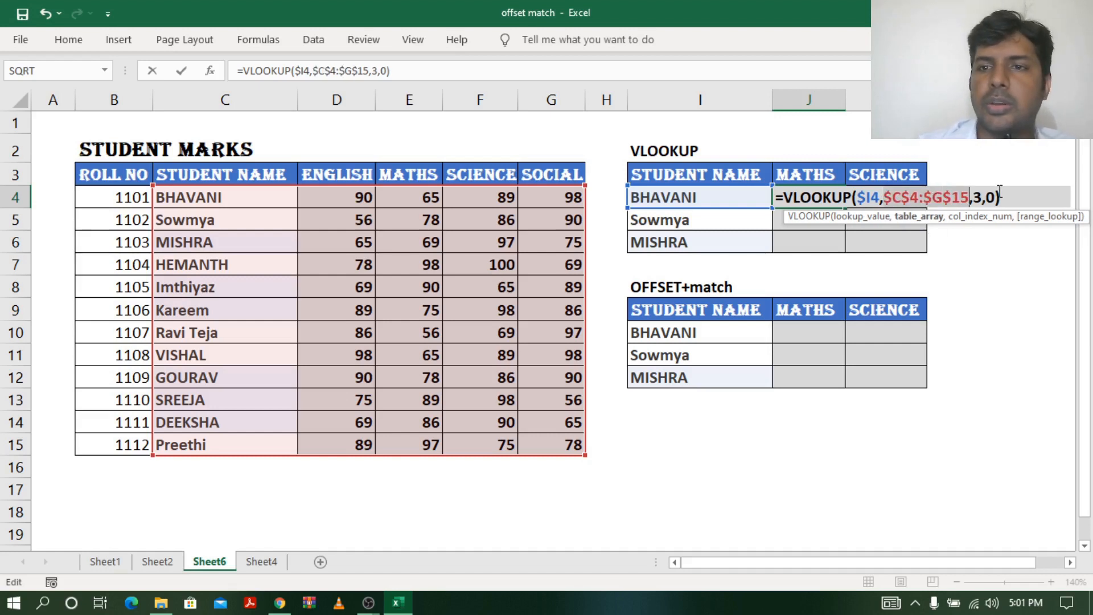
key(ctrl+Return)
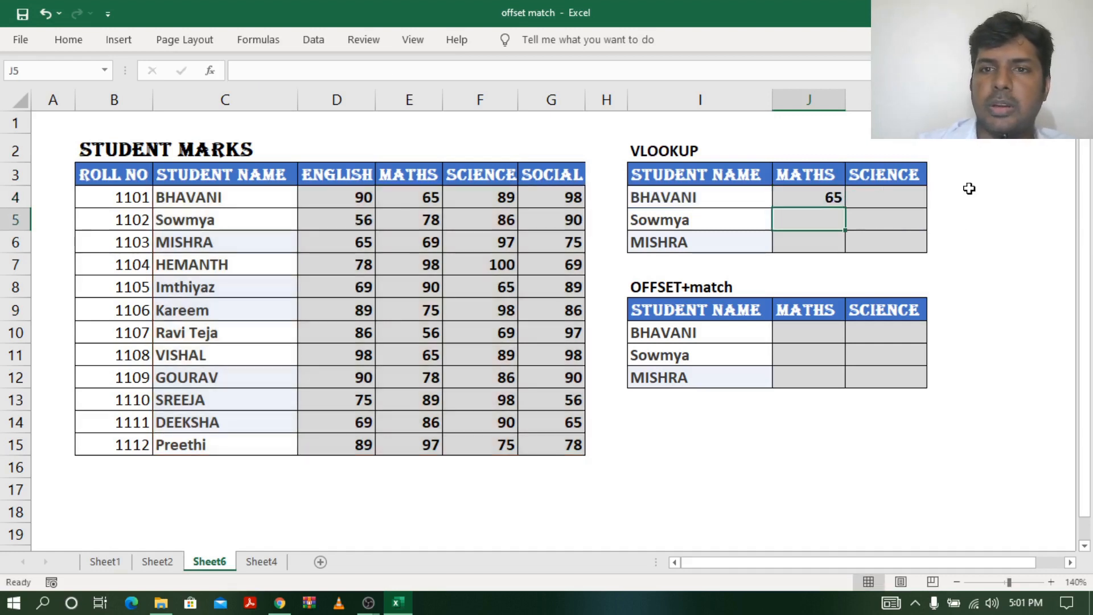
Fill J4's VLOOKUP formula down to J6 and across to K4, and inspect the formula in K4
drag(846, 208, 850, 254)
click(831, 197)
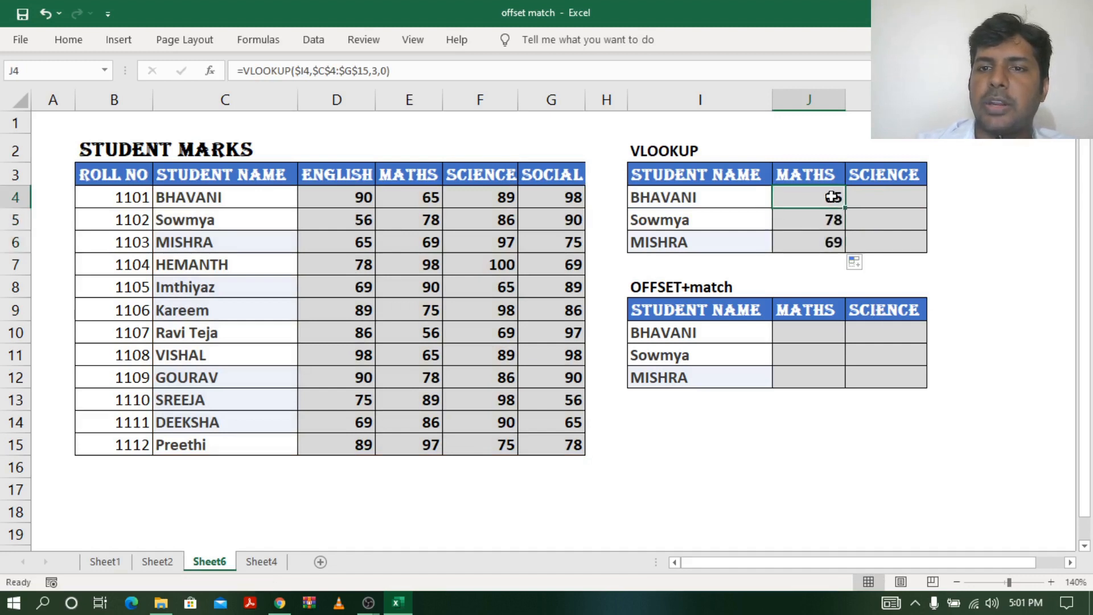
drag(846, 207, 921, 206)
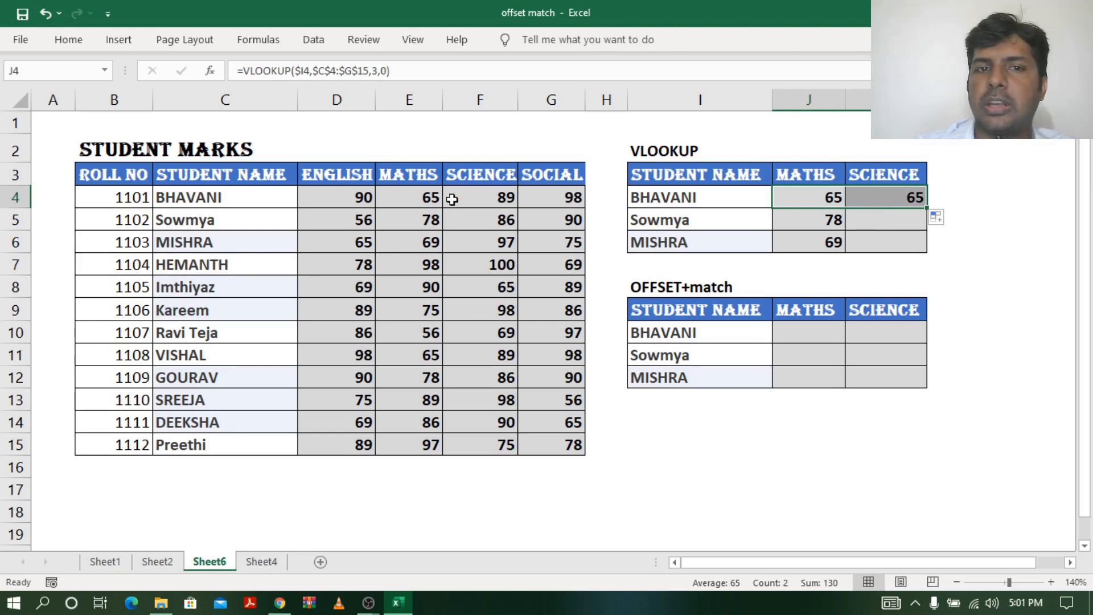
click(901, 196)
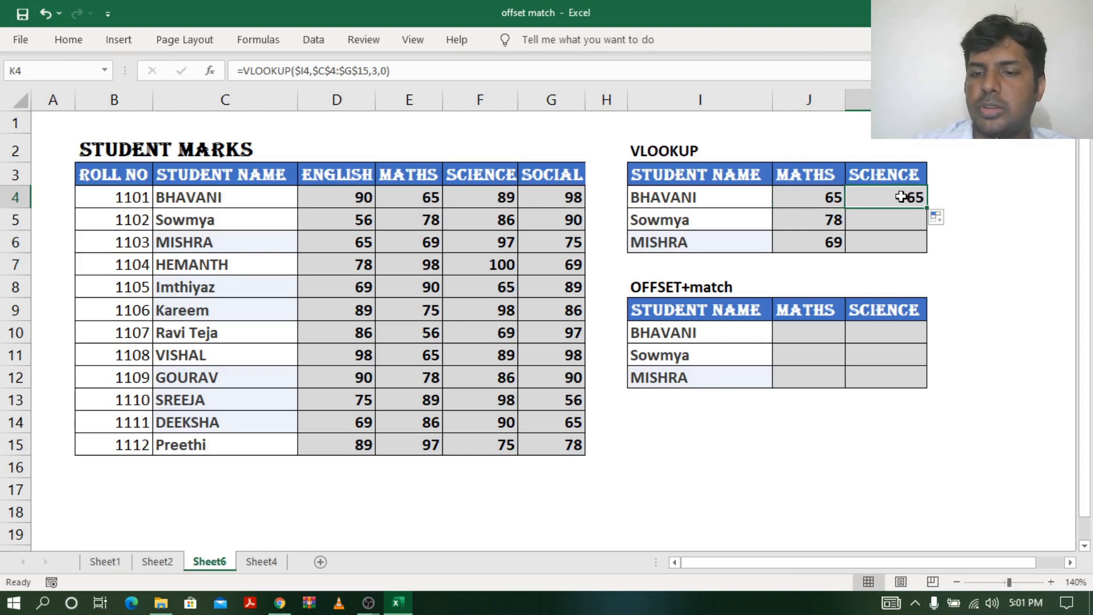
Clear the formula from K4 and start an OFFSET formula in J10 with A2 as the reference
key(Delete)
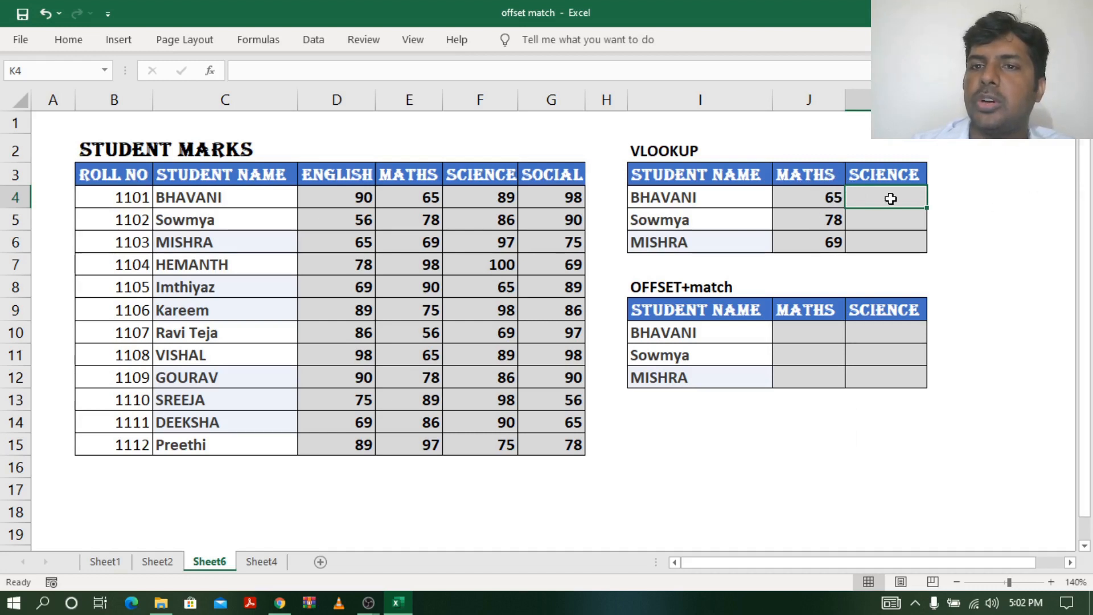
click(801, 338)
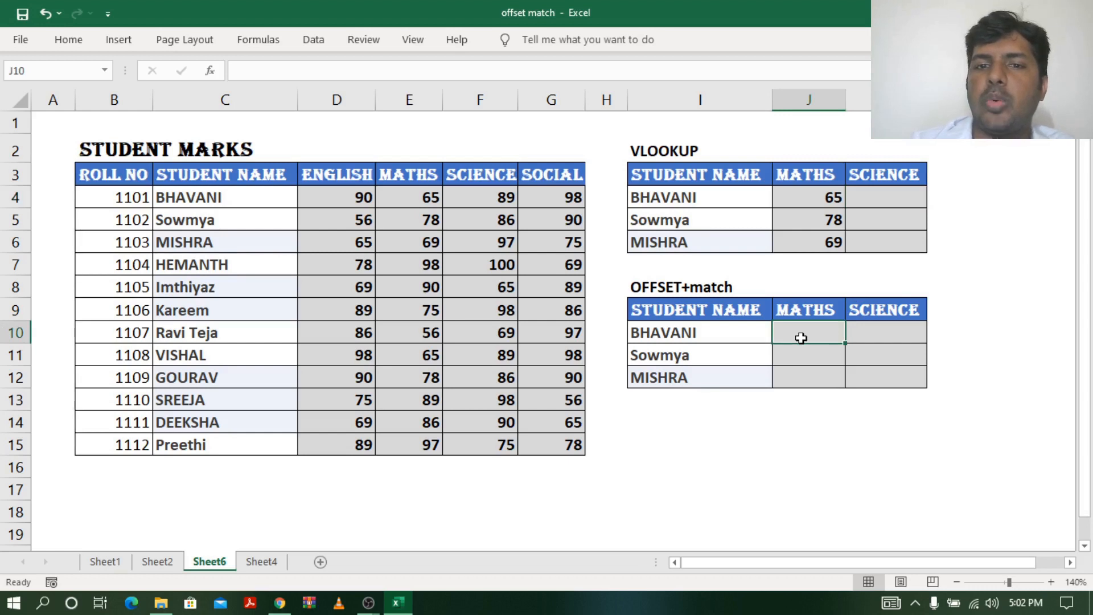
text(=off)
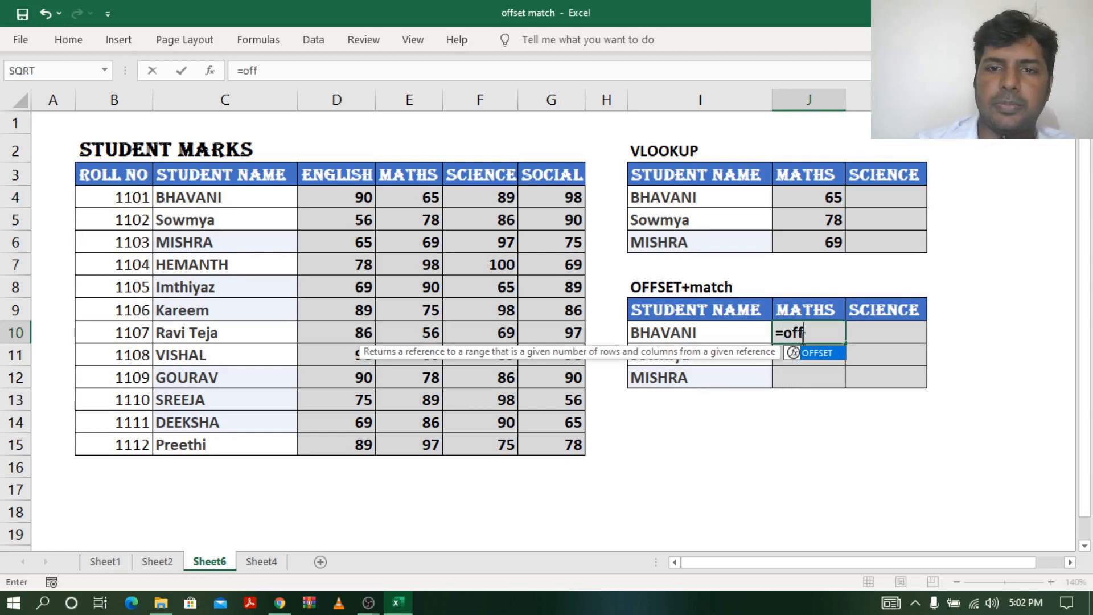
key(Tab)
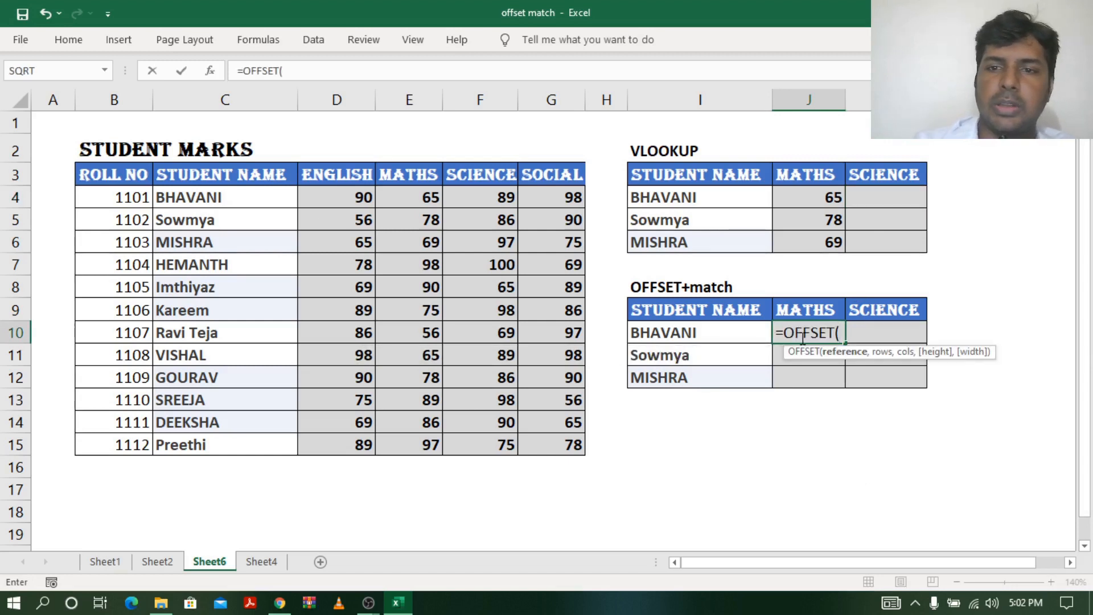
click(52, 152)
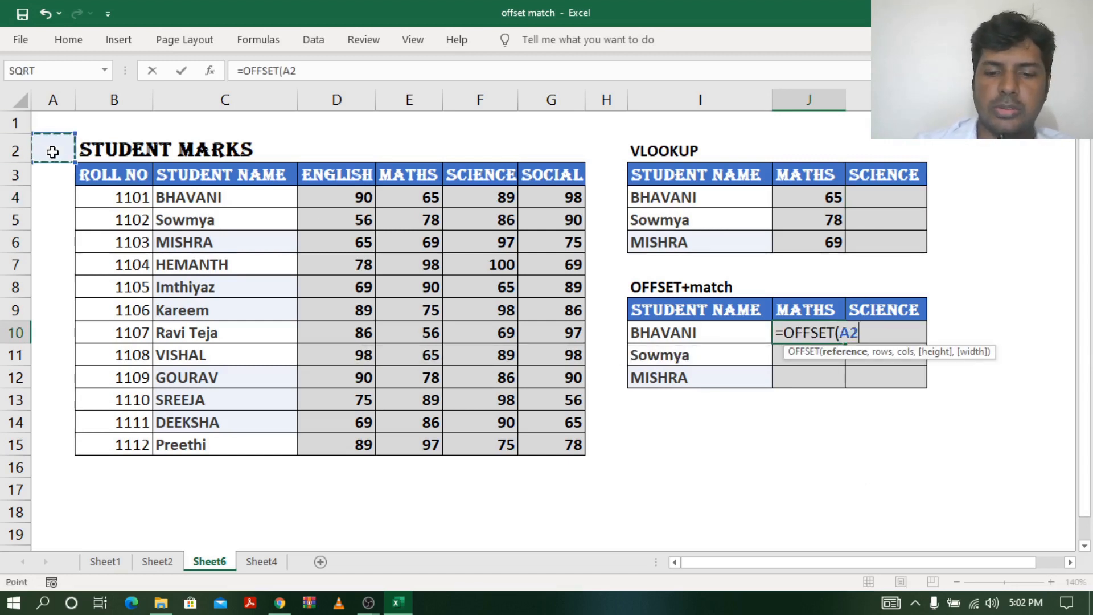
text(,)
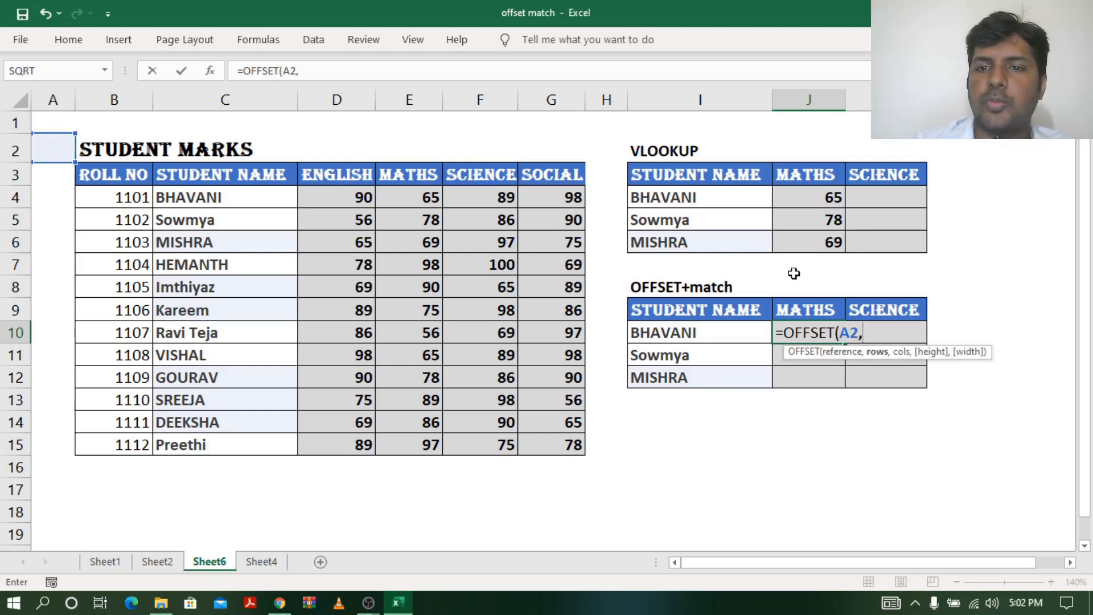
Supply the rows argument of J10's OFFSET formula as MATCH(I10,C3:C15,0)
text(m)
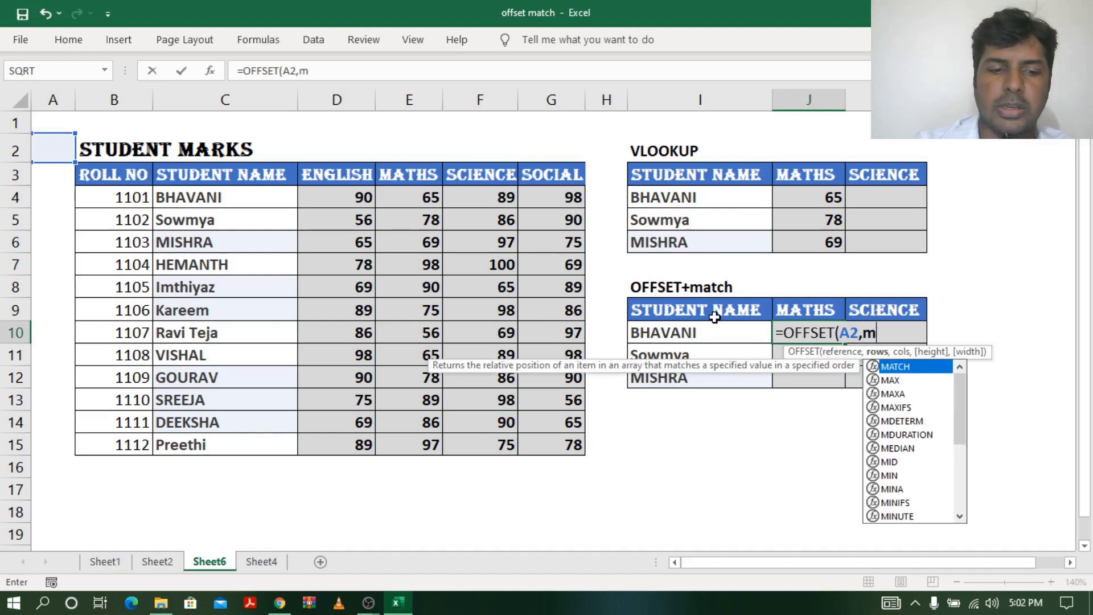
text(atch)
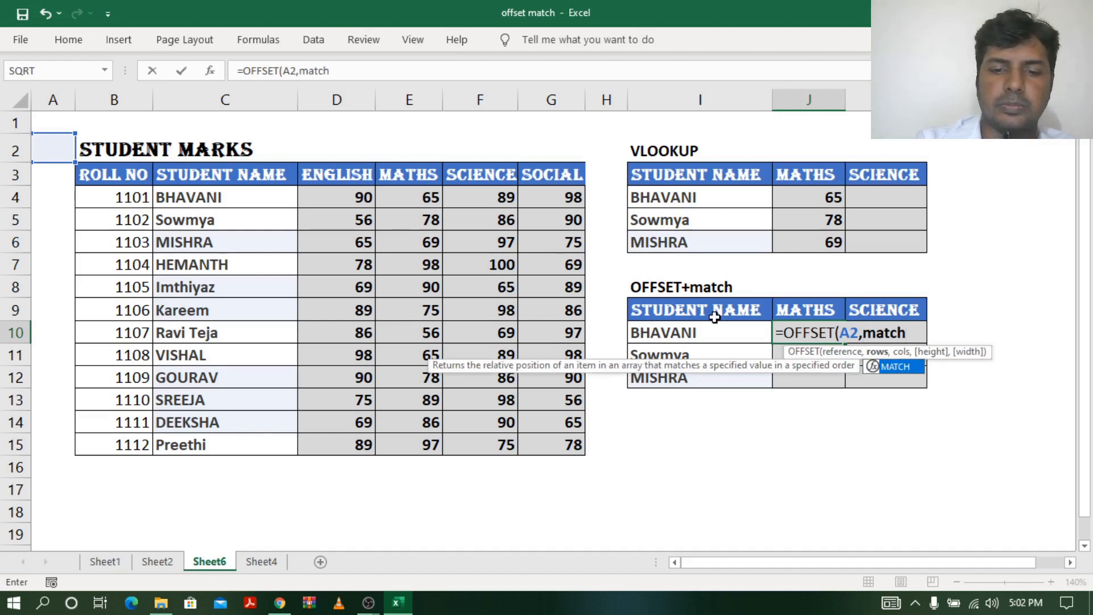
text(()
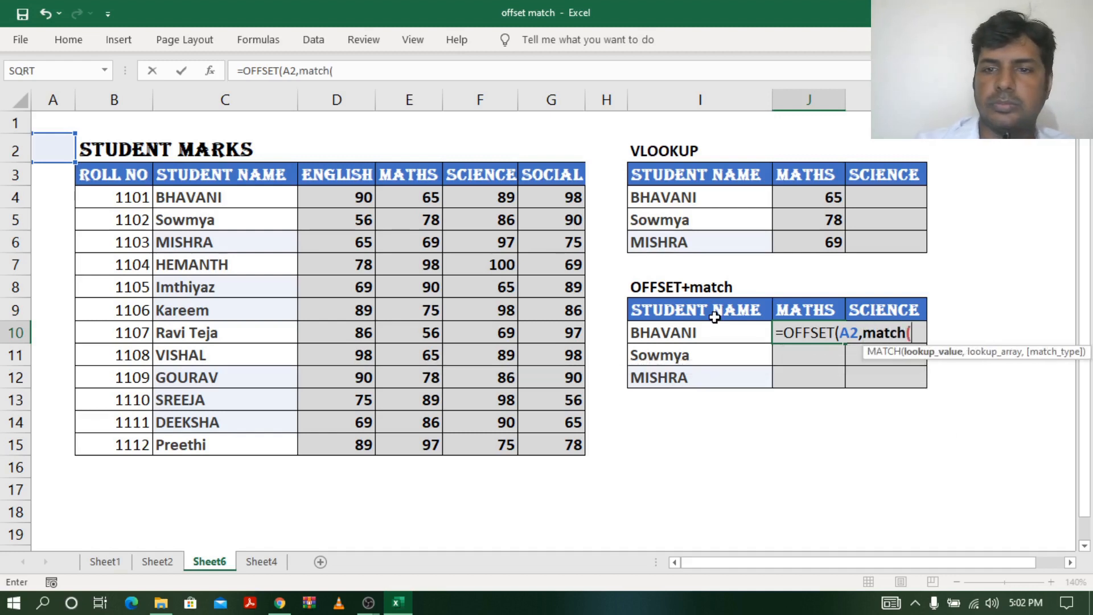
click(679, 335)
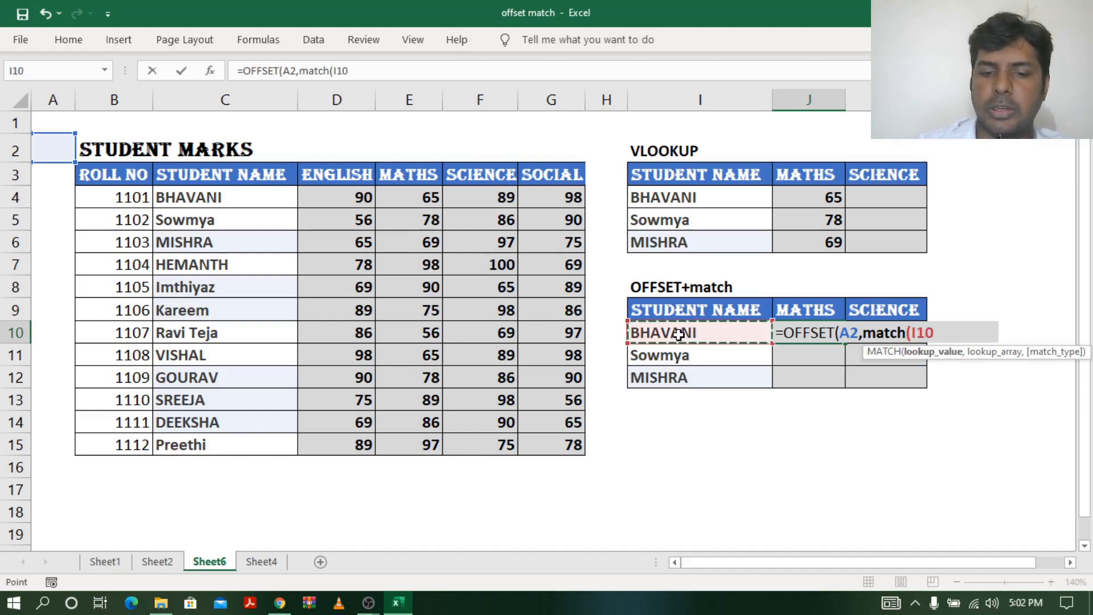
text(,)
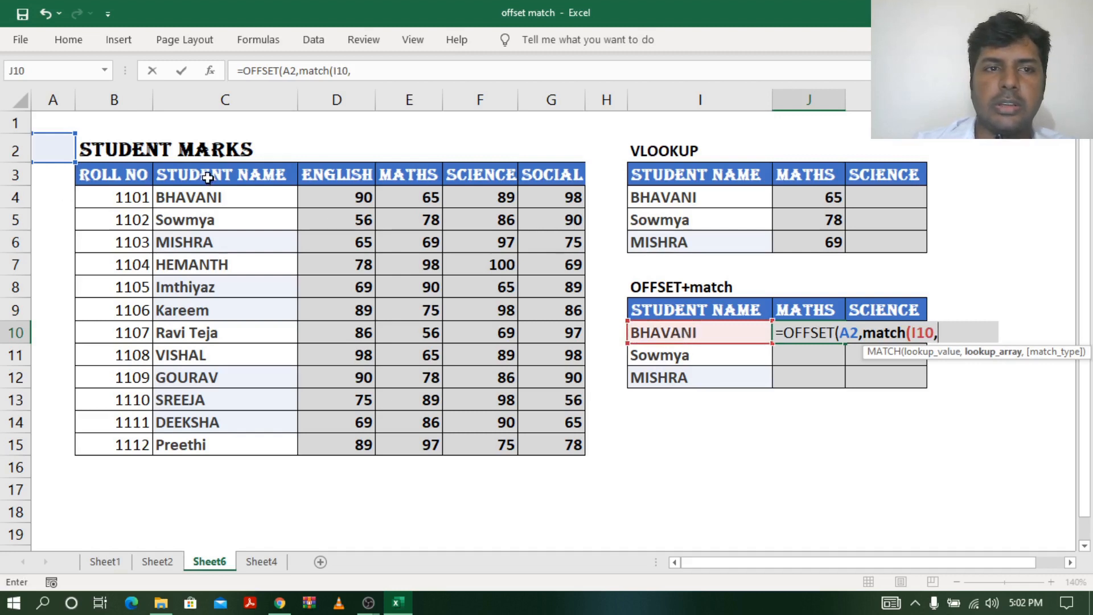
drag(208, 178, 214, 442)
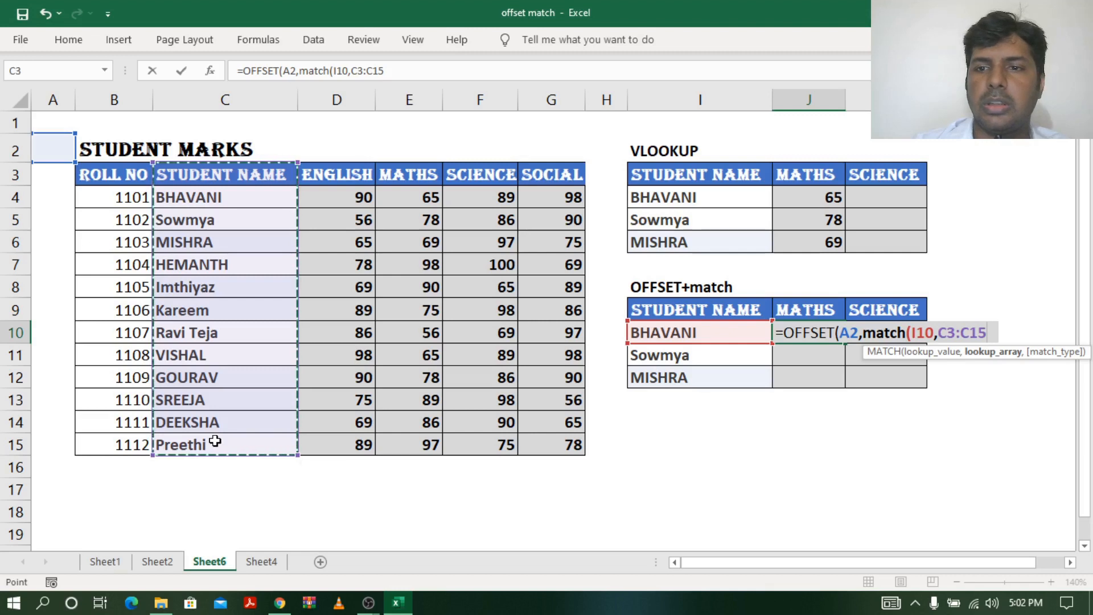
text(,)
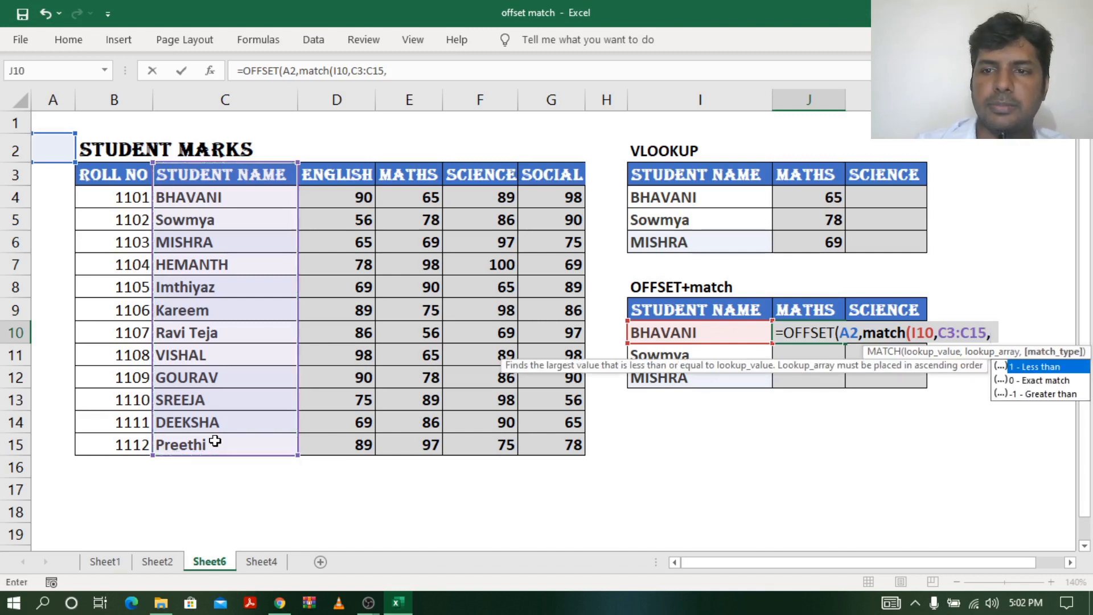
text(0)
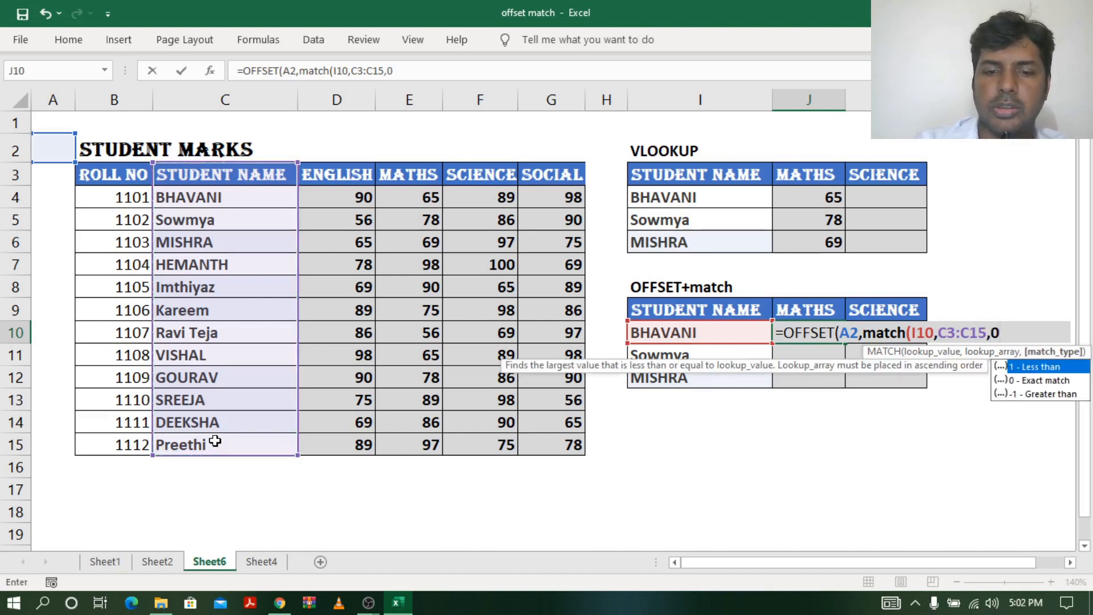
text())
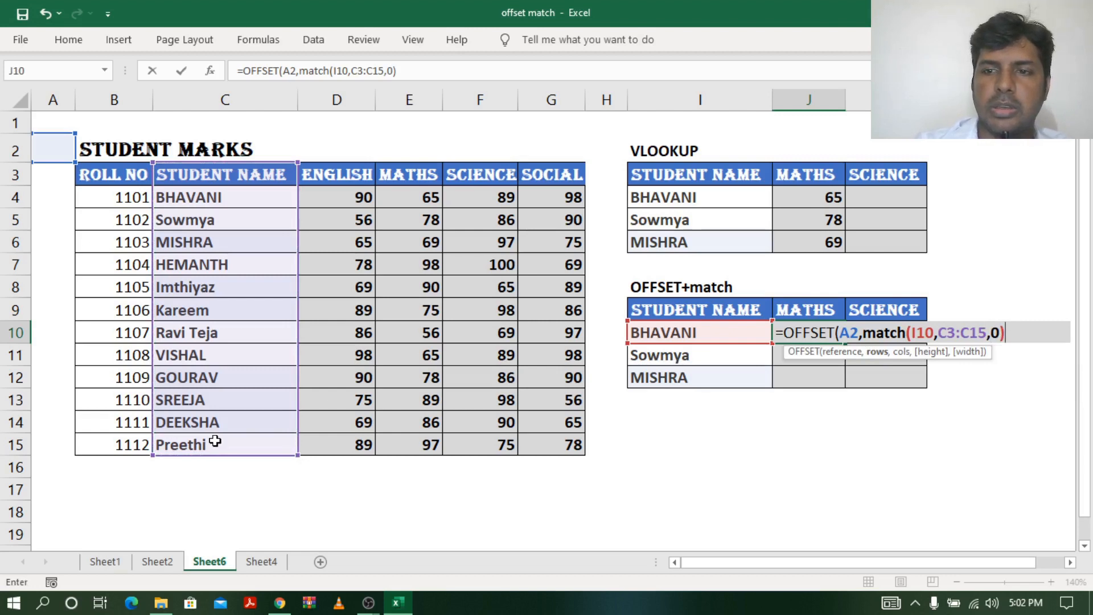
Begin the cols argument of J10's OFFSET formula with a second MATCH using J9 alone as the lookup value
text(,mat)
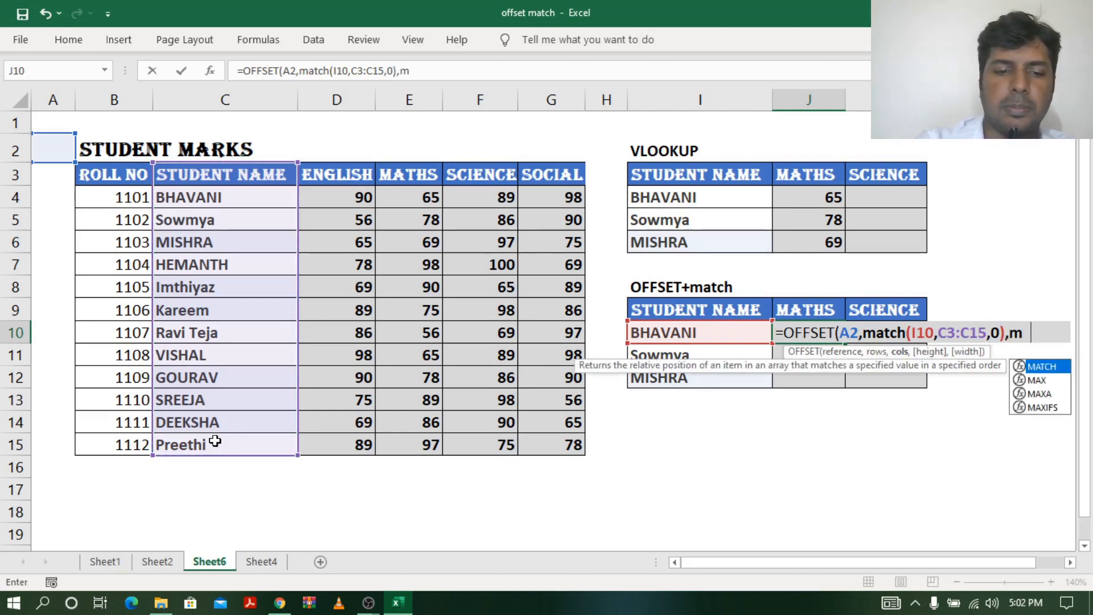
text(ch()
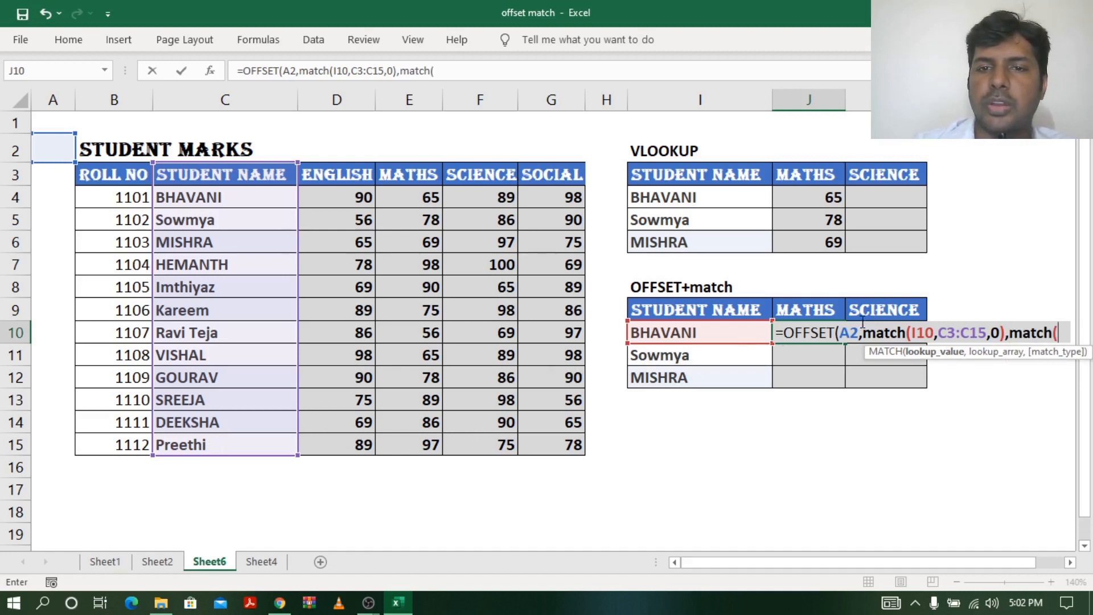
click(808, 307)
key(F8)
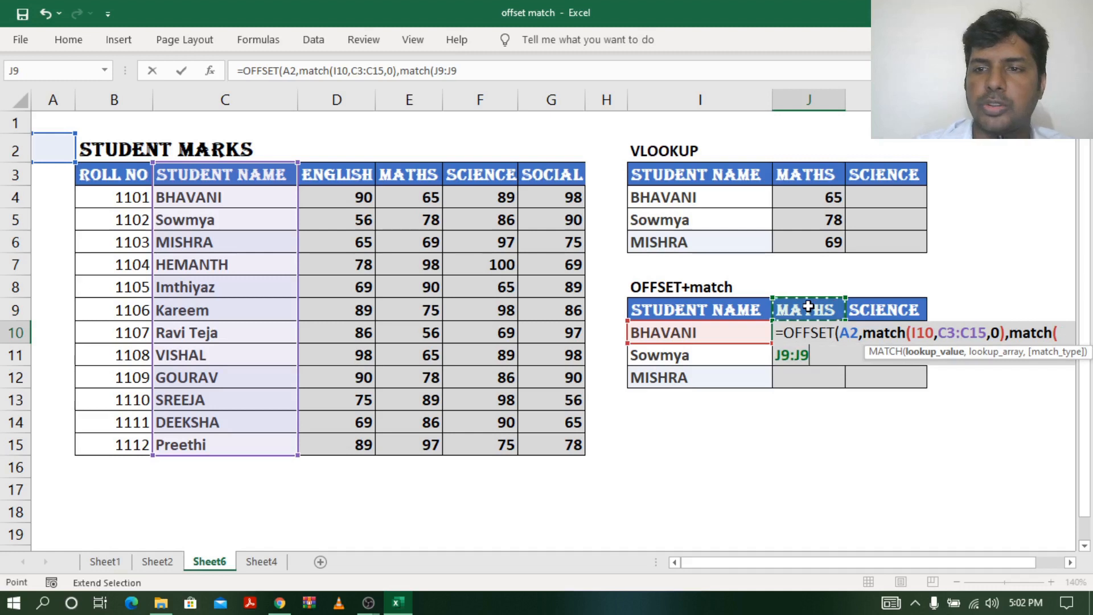
key(BackSpace)
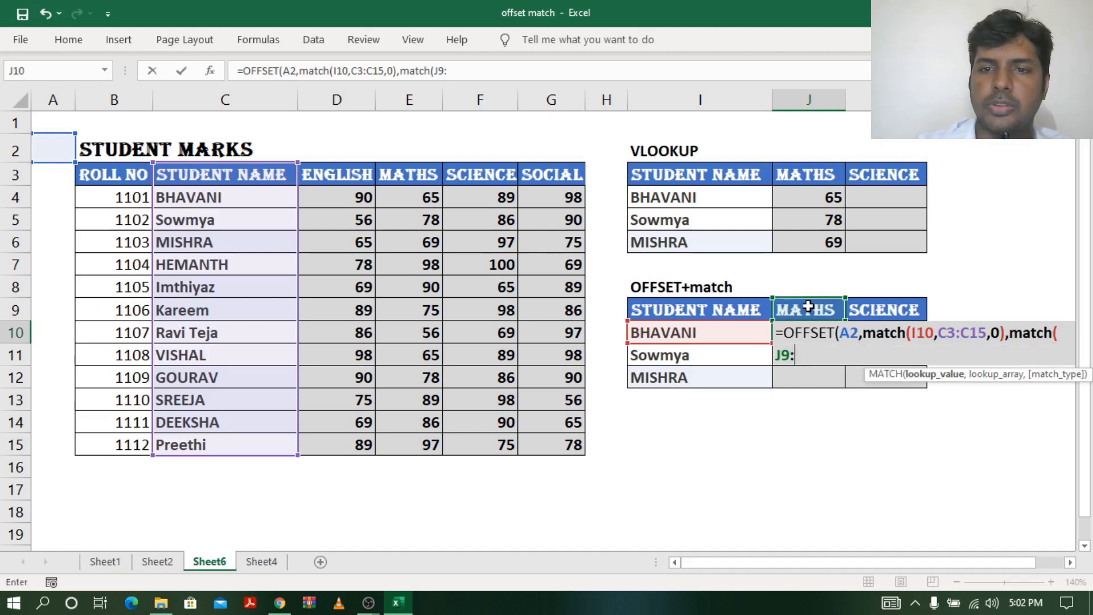
key(BackSpace)
key(BackSpace)
key(BackSpace)
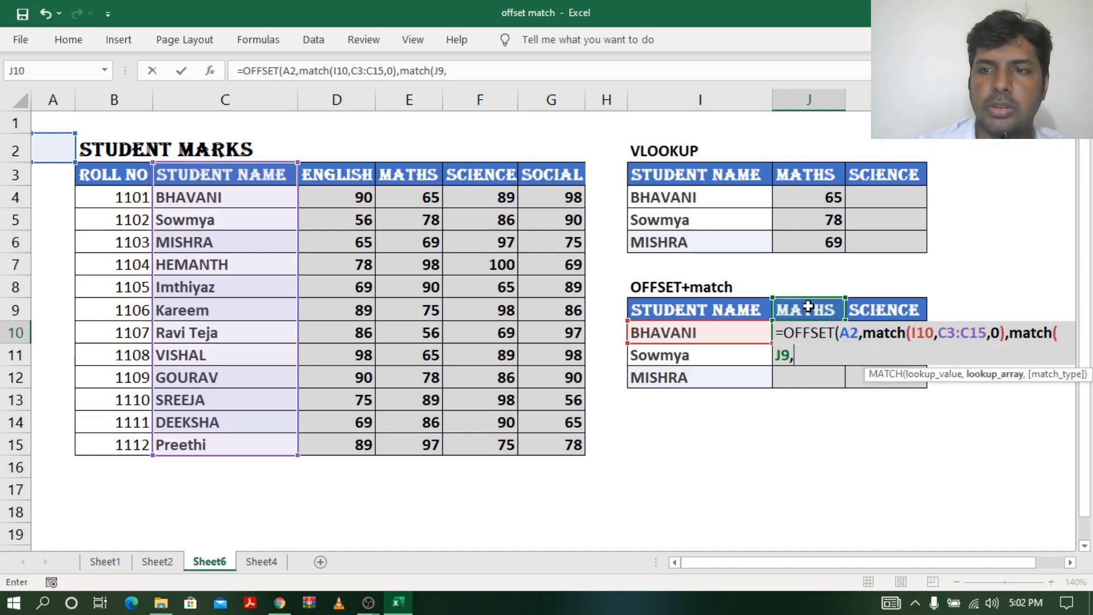
text(,)
Complete the second MATCH with lookup array B3:G3 and match type 0, and enter J10's formula with the suggested bracket correction
drag(130, 174, 584, 178)
text(,)
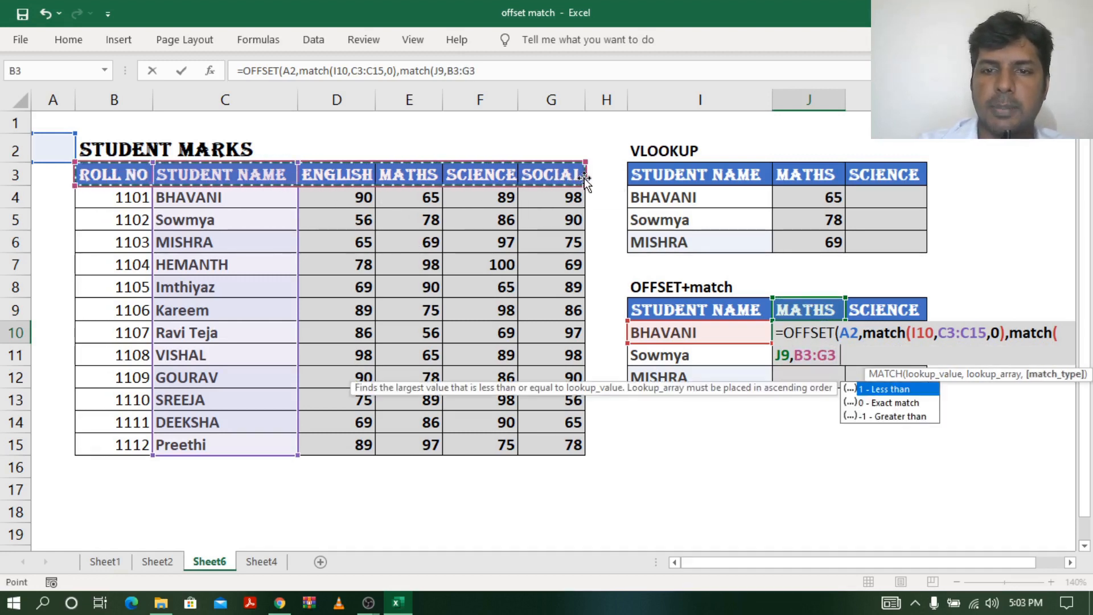
text(0)
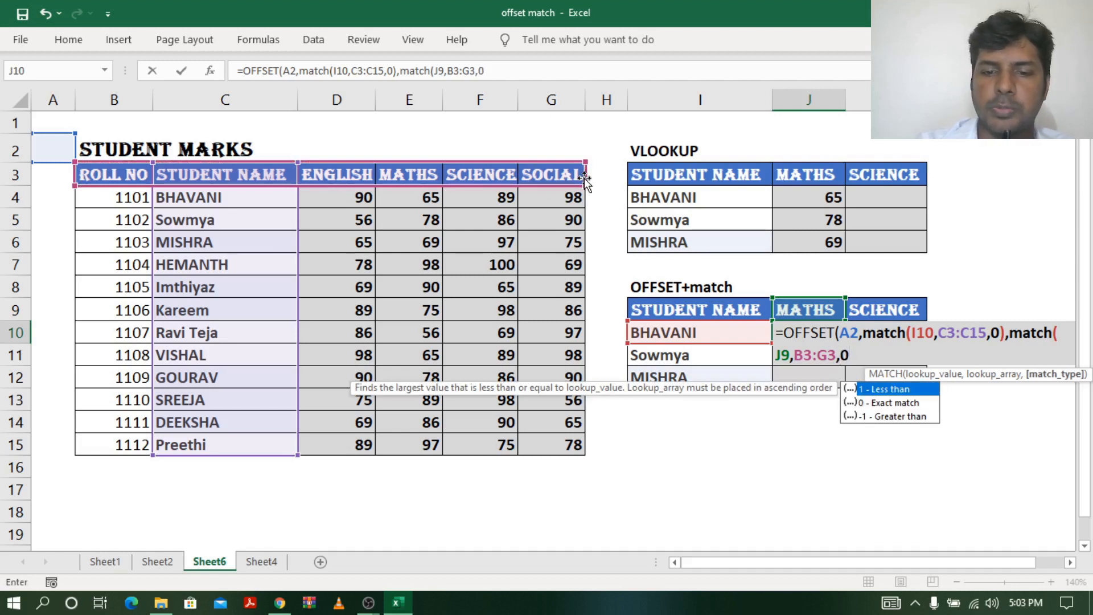
text())
key(Return)
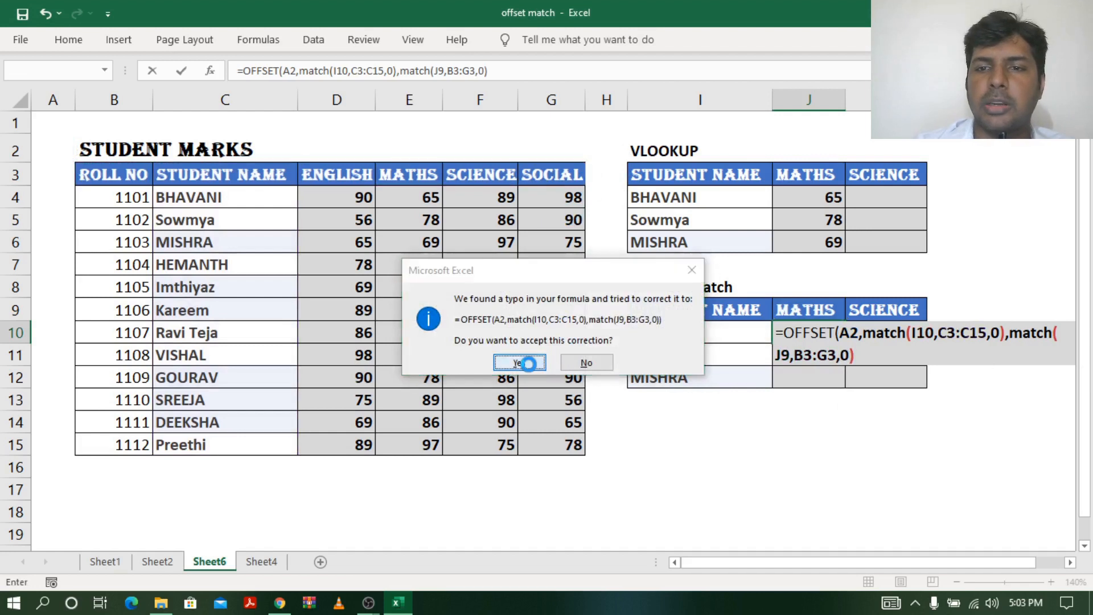
click(519, 363)
Edit J10's formula to use $A$2 as the OFFSET reference and $I10 as the first MATCH's lookup value
click(858, 351)
click(834, 333)
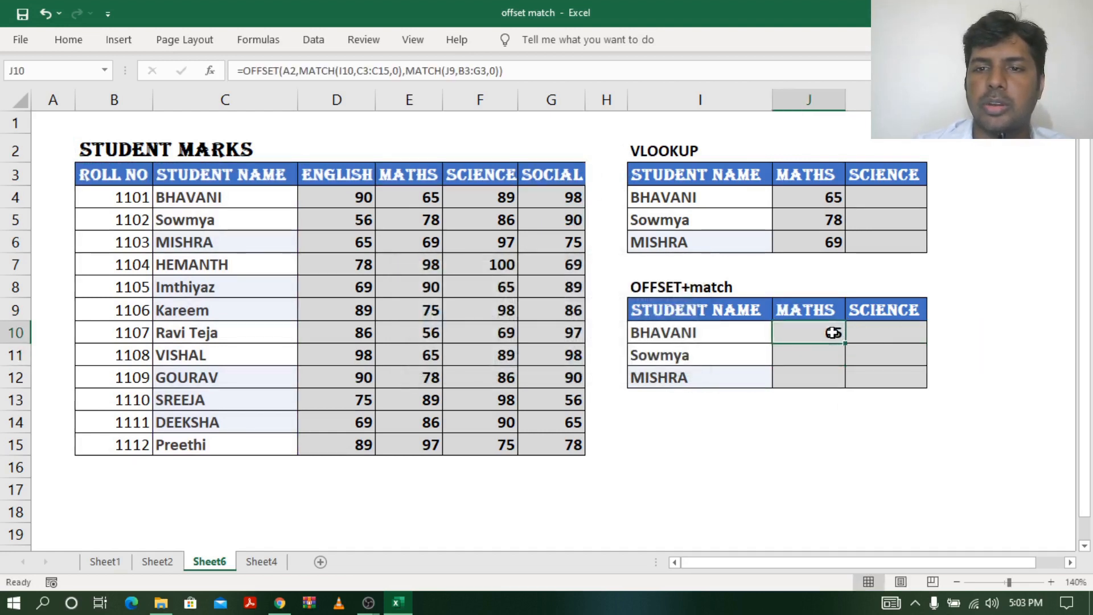
double_click(833, 332)
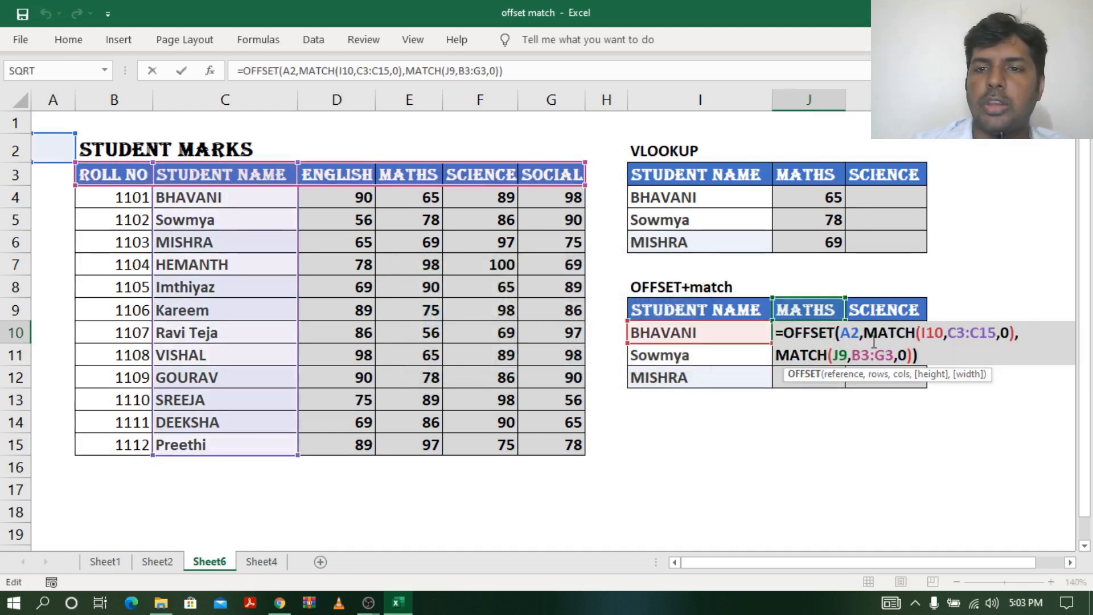
key(Right)
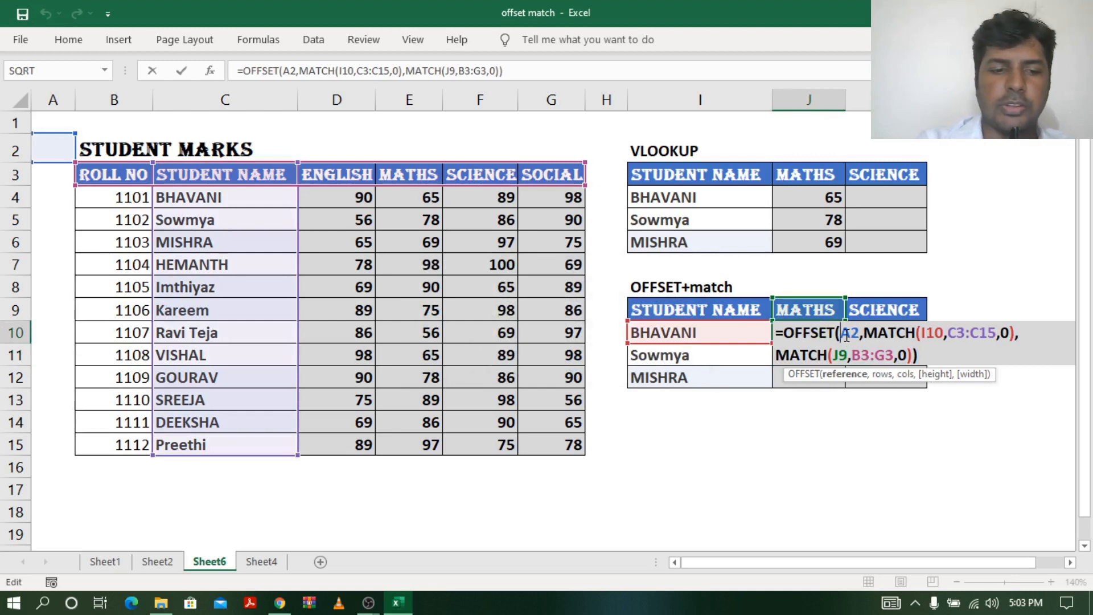
key(F4)
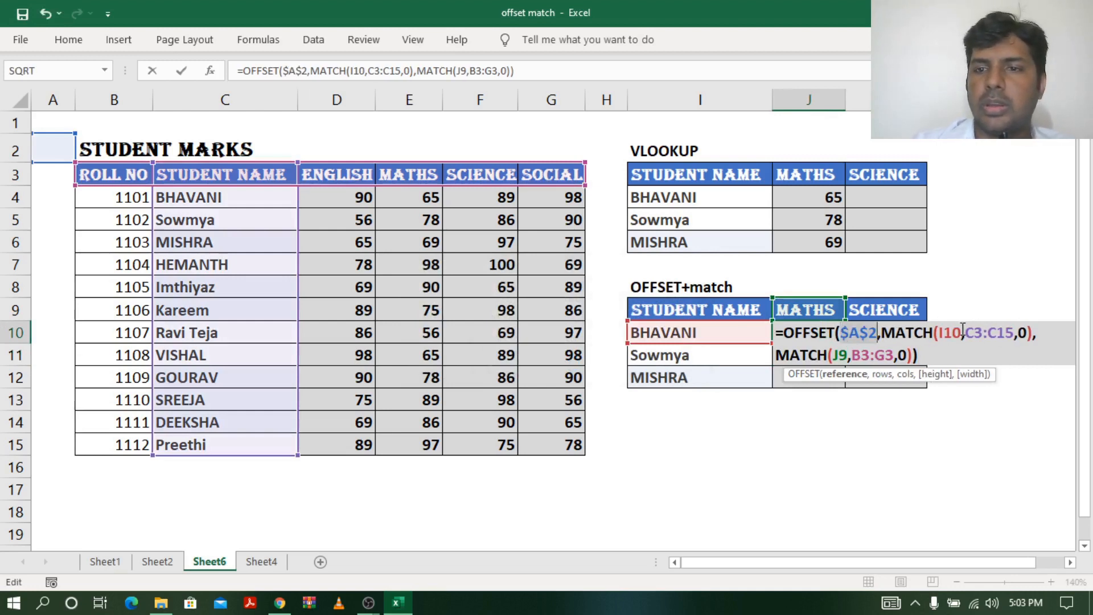
click(941, 333)
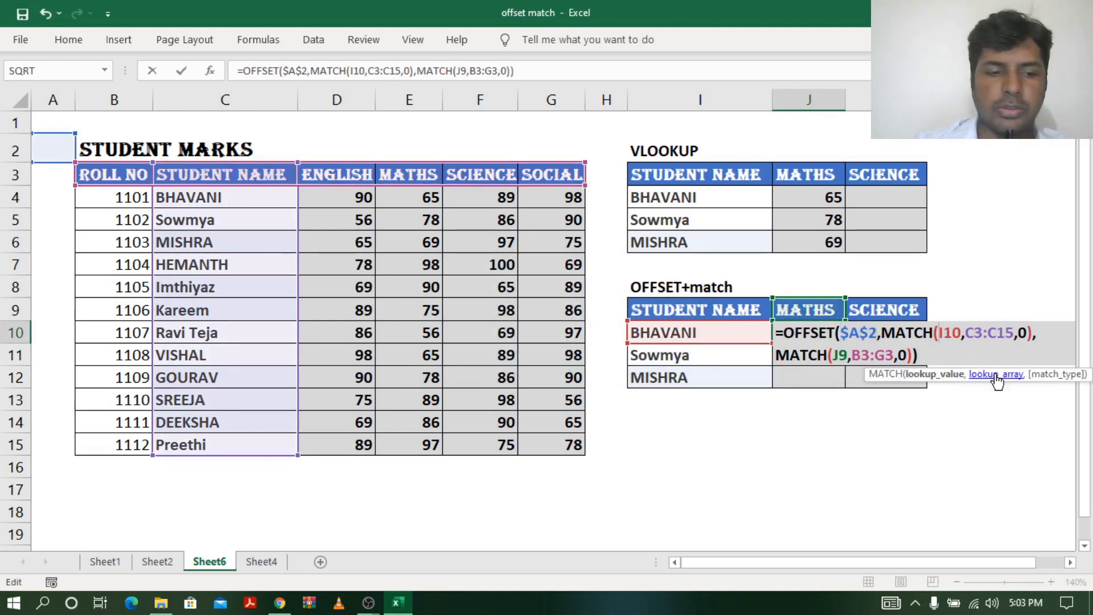
text($)
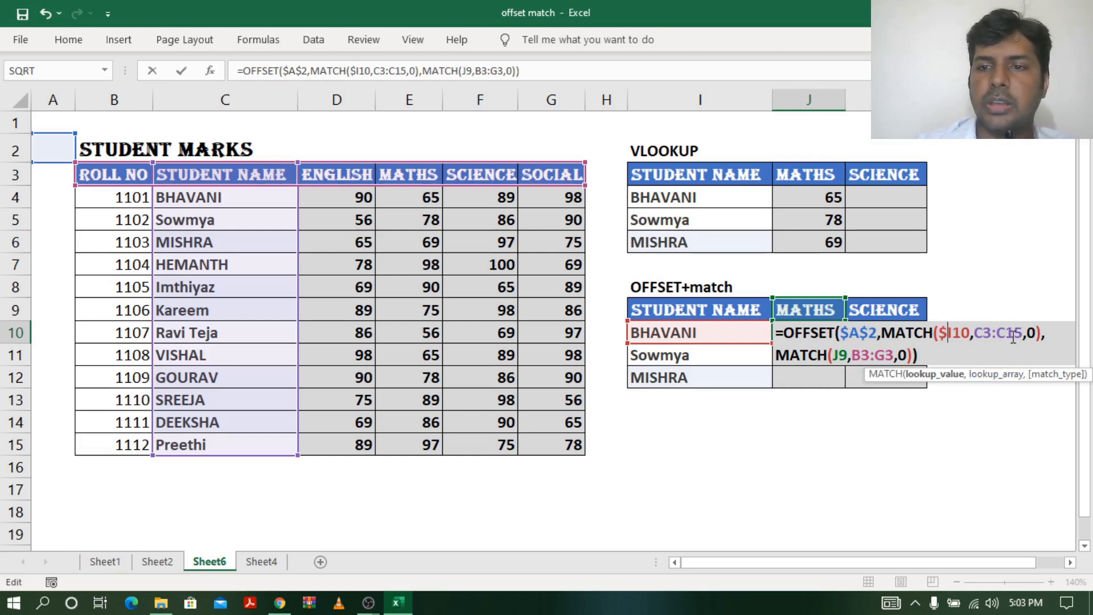
Change the second MATCH's lookup value to J$9 and make both lookup arrays, C3:C15 and B3:G3, absolute in J10's formula
click(840, 355)
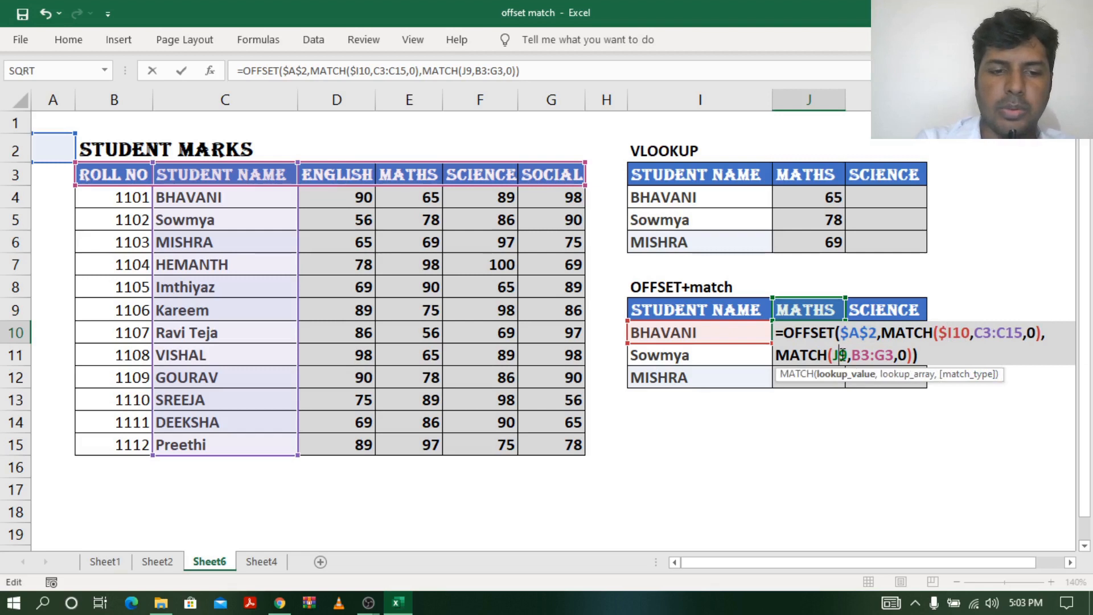
text($)
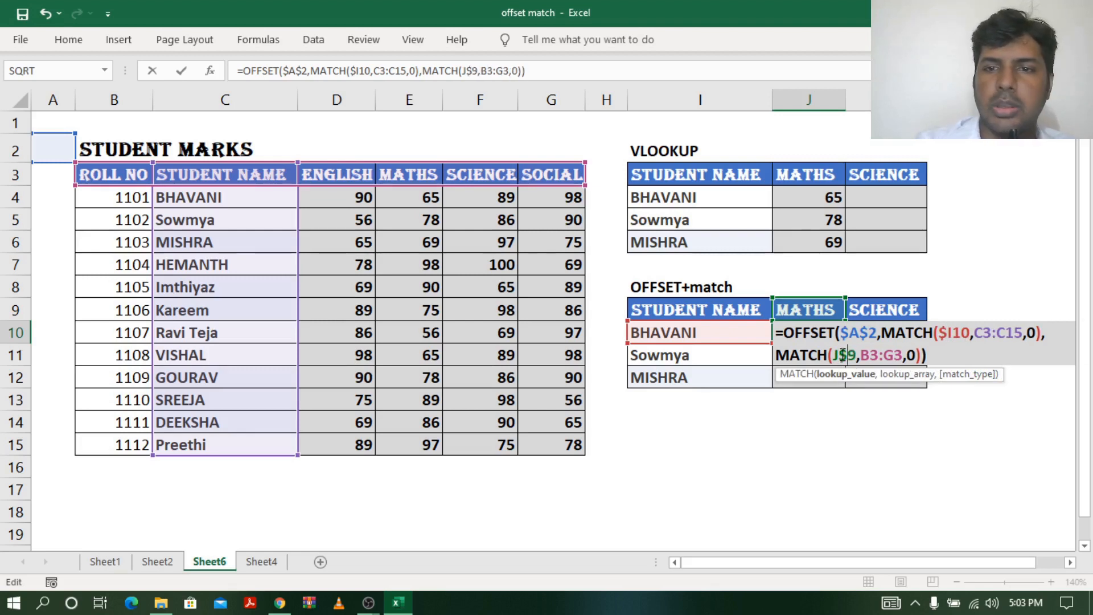
click(980, 335)
drag(976, 336, 1018, 334)
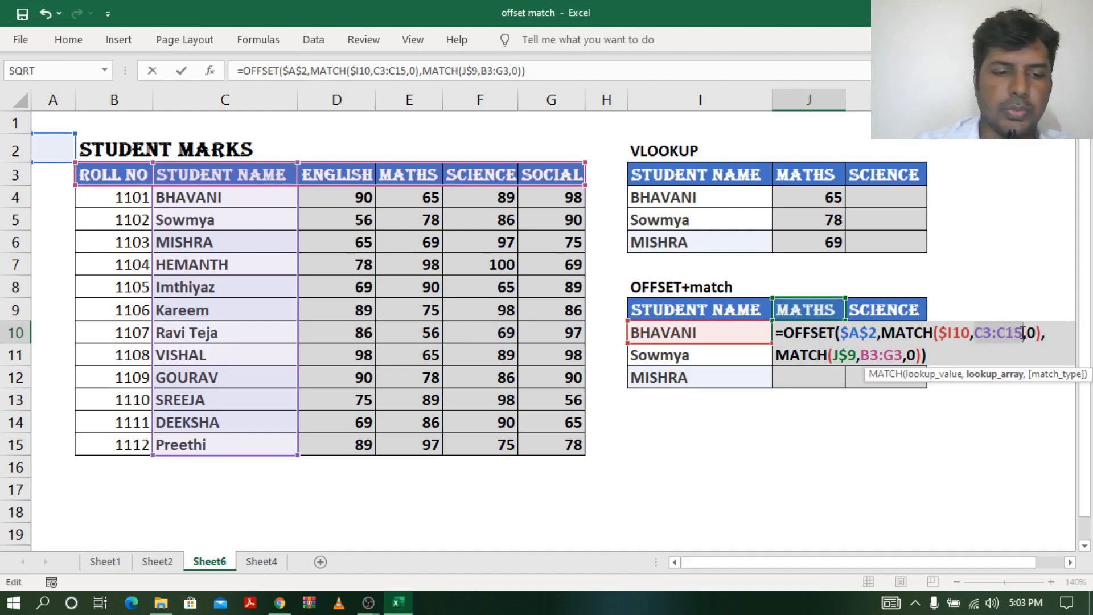
key(F4)
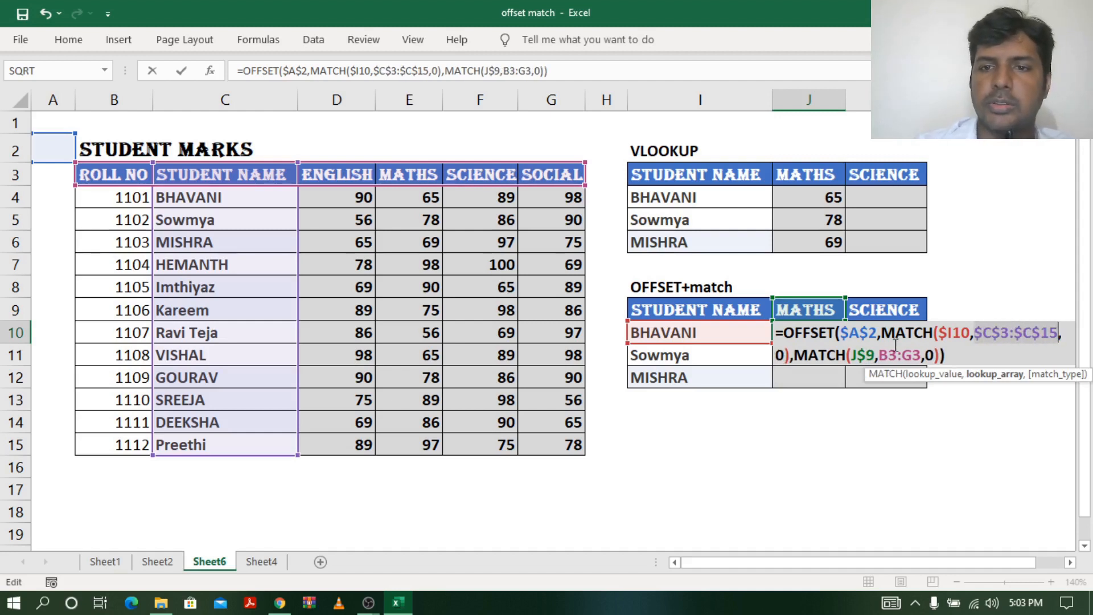
drag(880, 355, 919, 354)
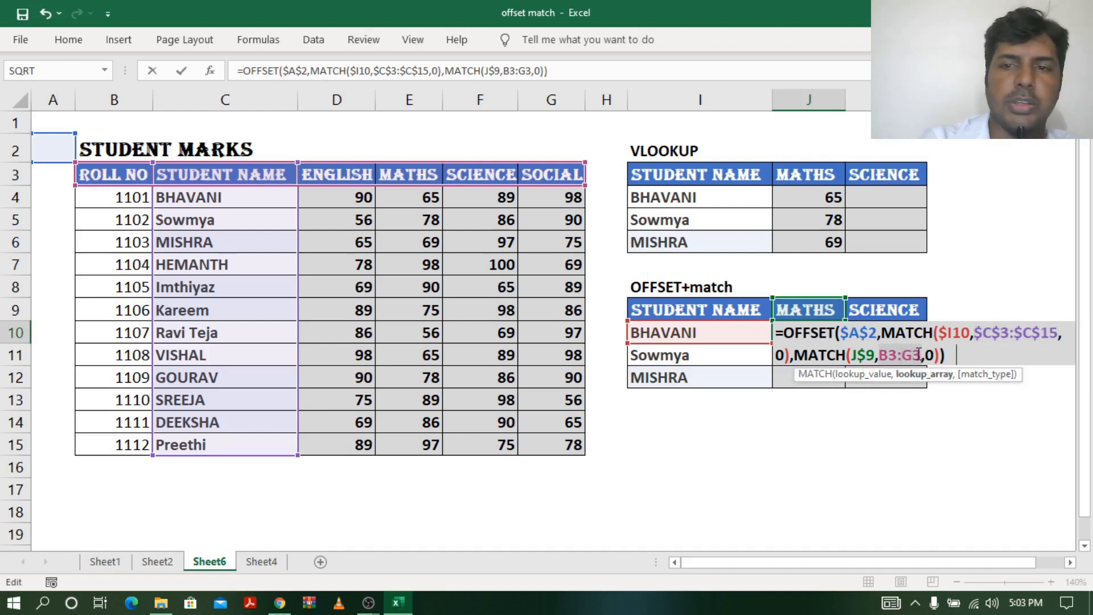
key(F4)
key(Return)
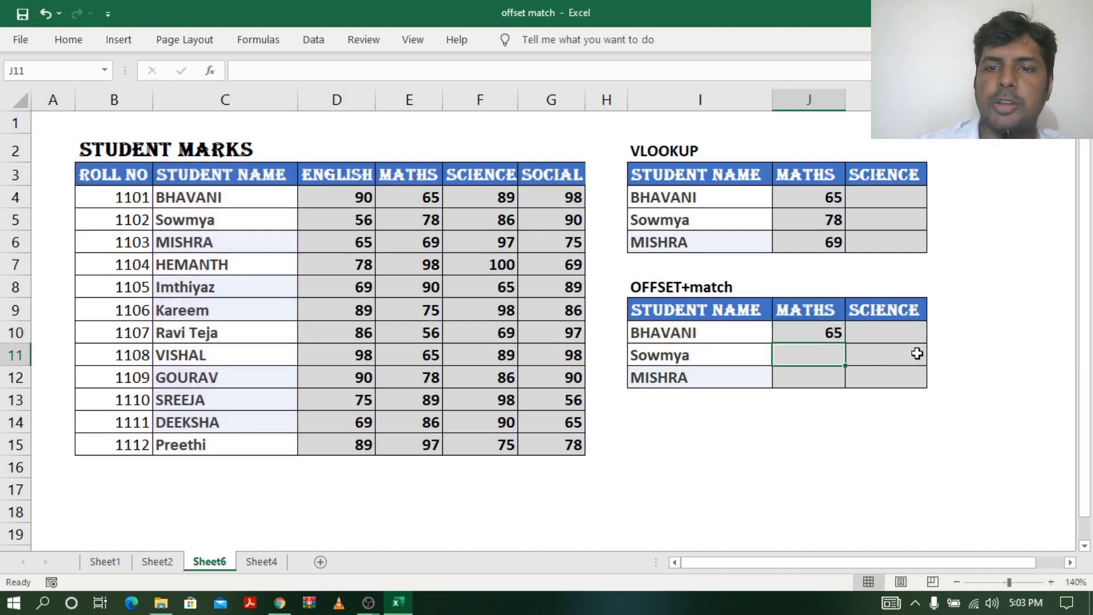
Fill J10's OFFSET formula across to K10 and down through row 12, and inspect the filled Maths and Science formulas
click(839, 336)
drag(843, 343, 913, 347)
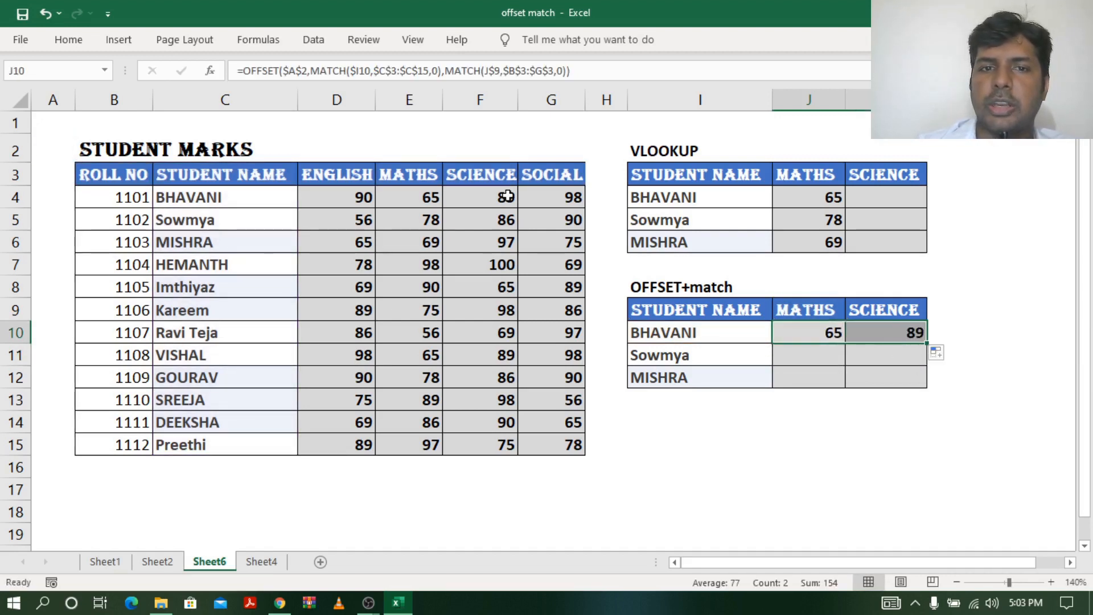
drag(929, 343, 928, 378)
click(830, 354)
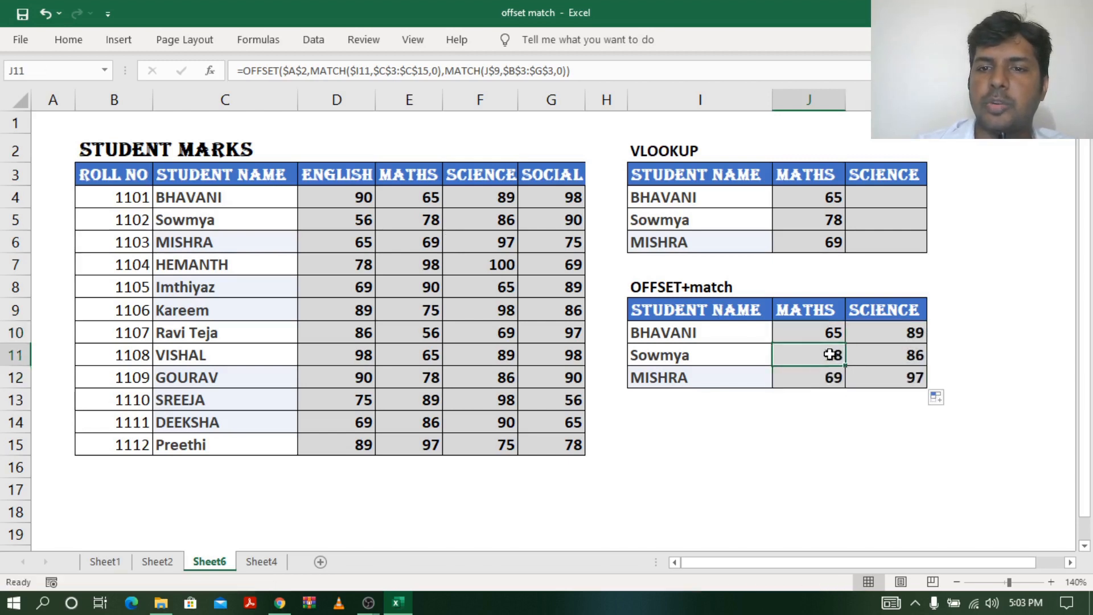
click(907, 353)
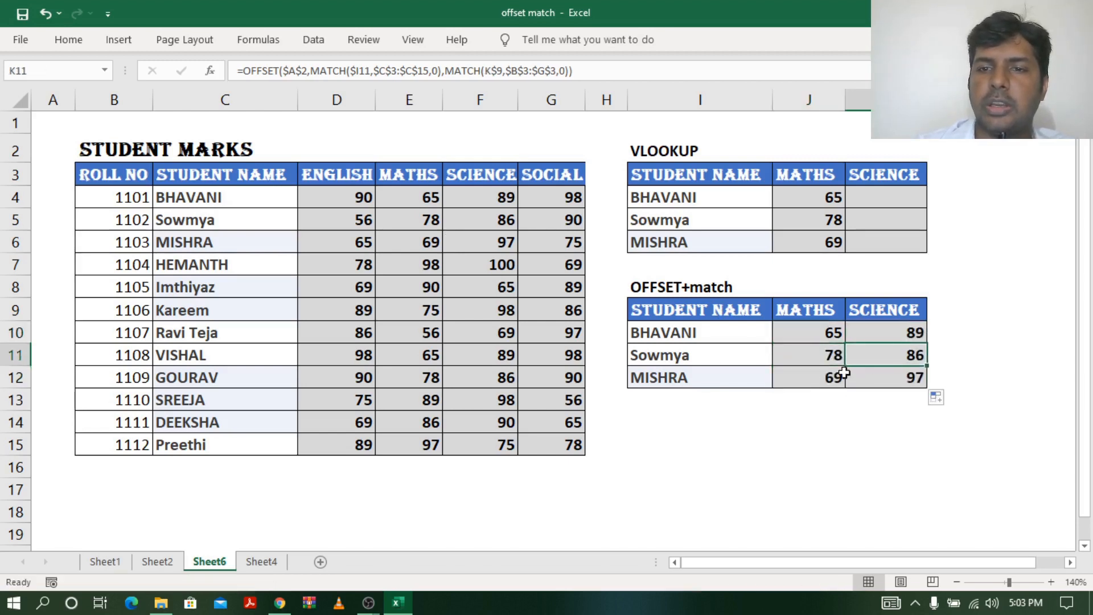
click(740, 377)
click(829, 377)
click(906, 380)
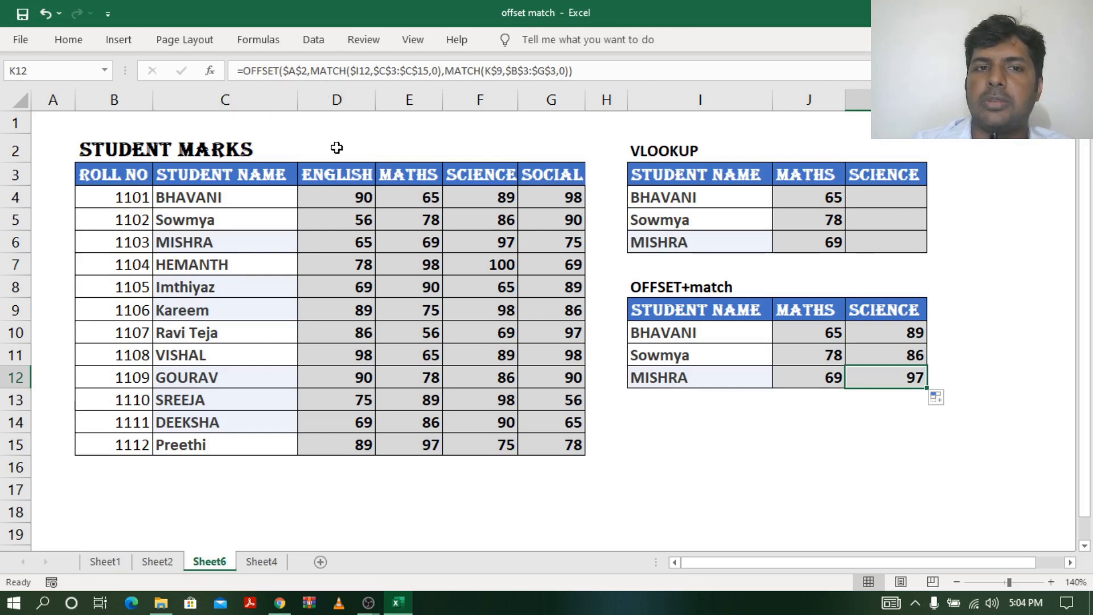
Delete the English column D and compare I4's VLOOKUP formula with the OFFSET+match table's subject headers and results
right_click(341, 94)
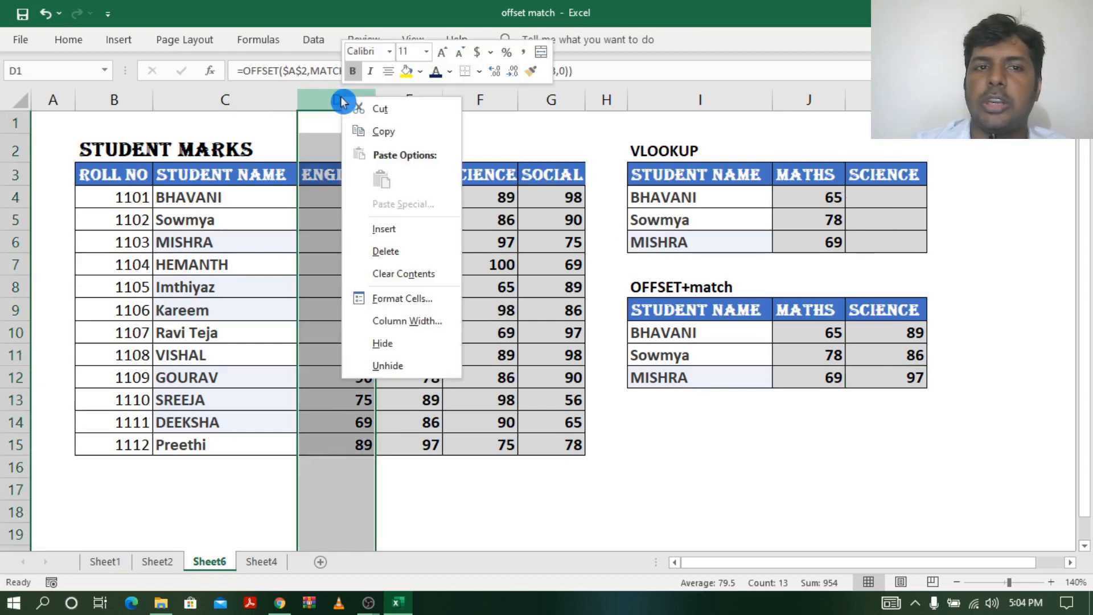
click(376, 251)
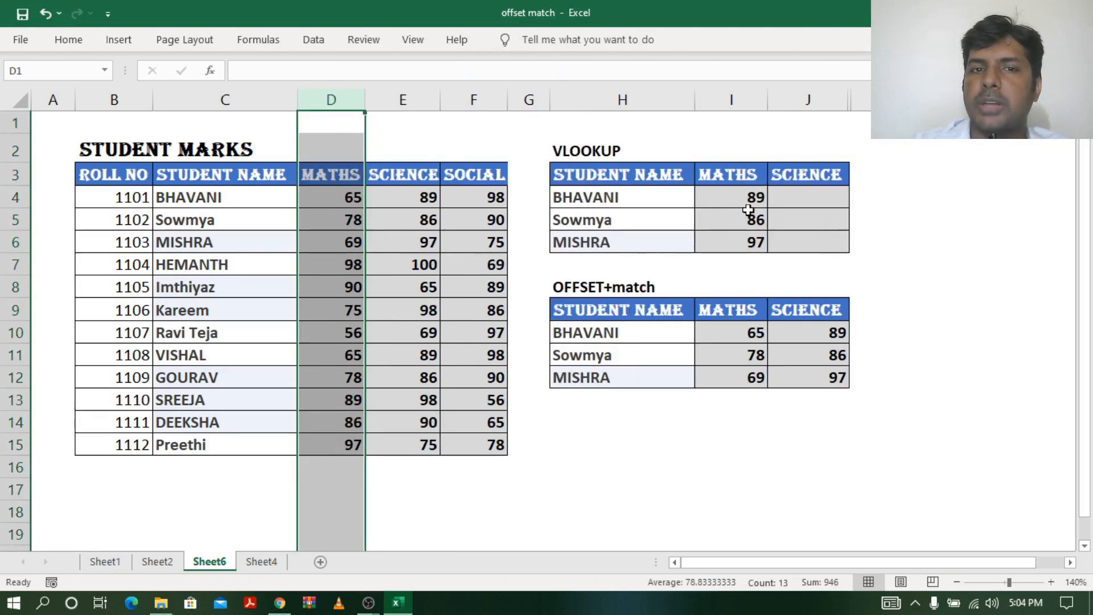
click(426, 198)
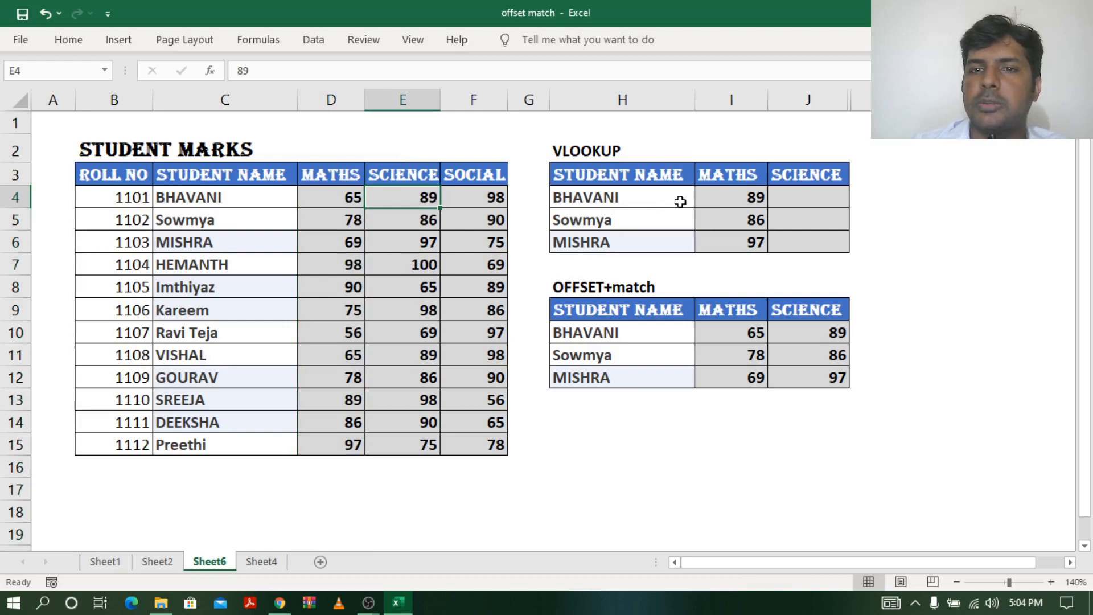
double_click(749, 203)
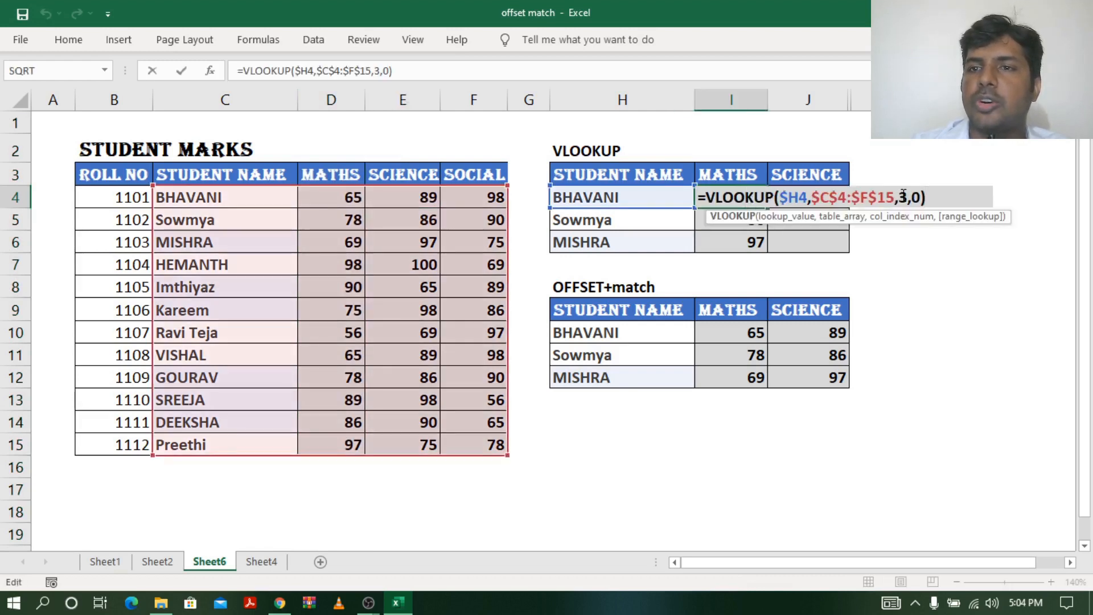
key(Return)
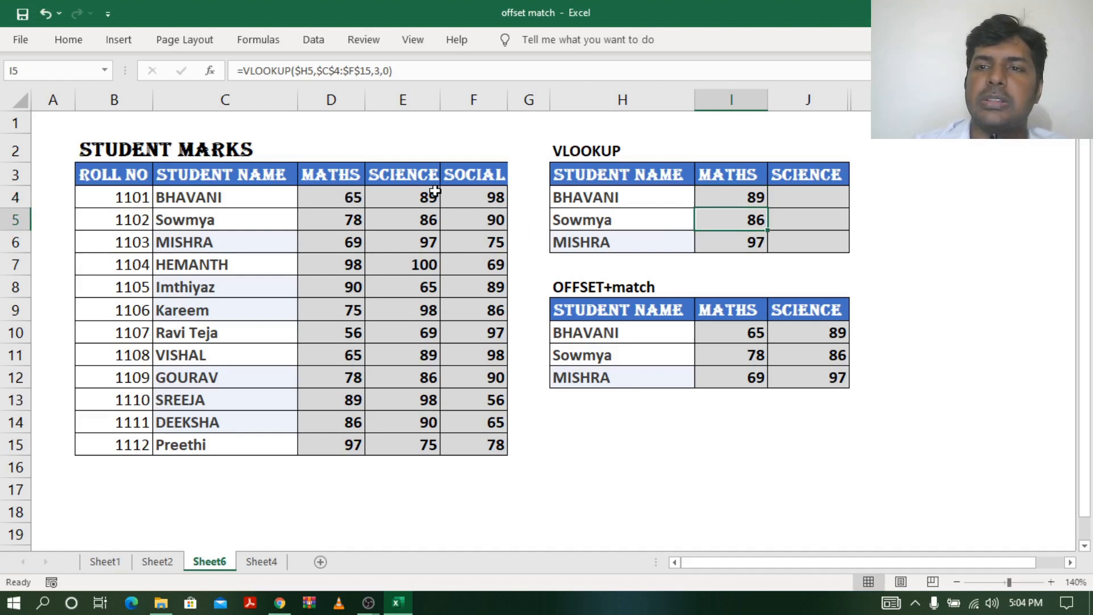
click(745, 334)
click(740, 308)
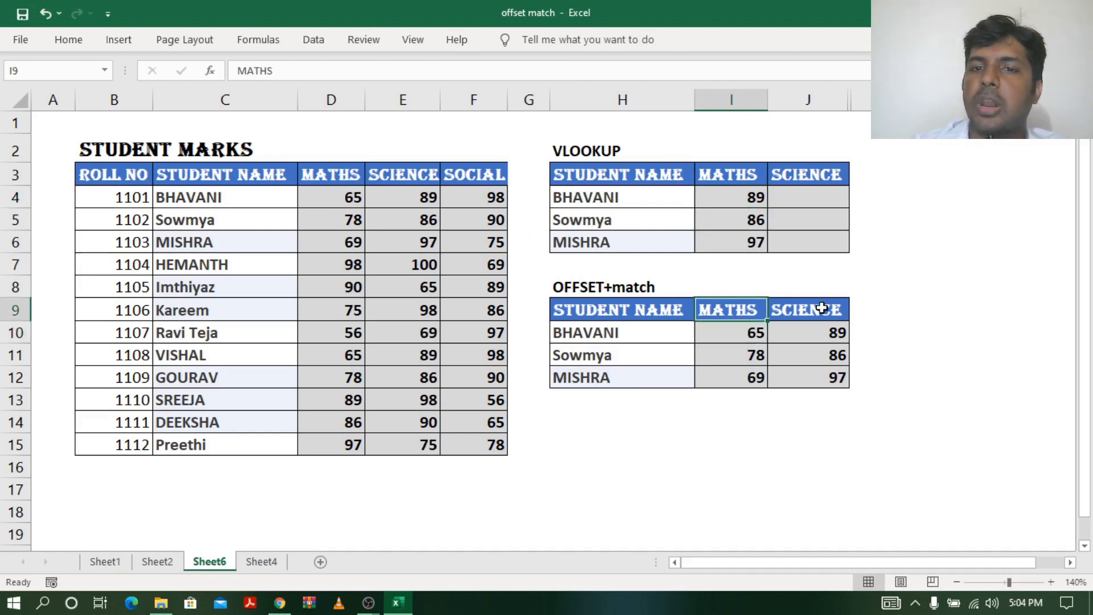
click(822, 308)
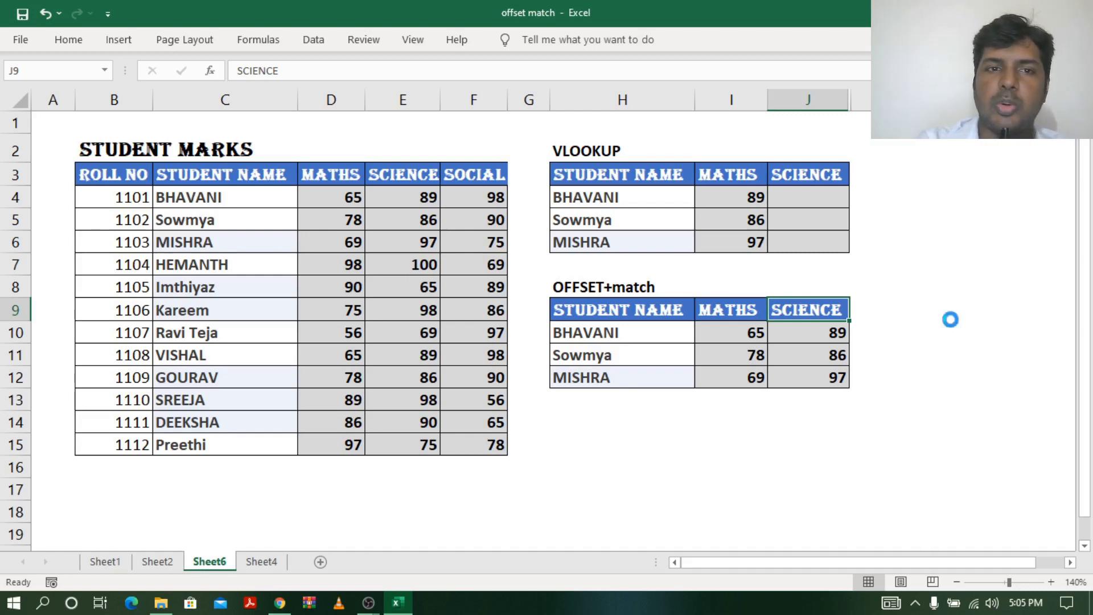
Undo the deletion of the English column
key(ctrl+z)
click(969, 307)
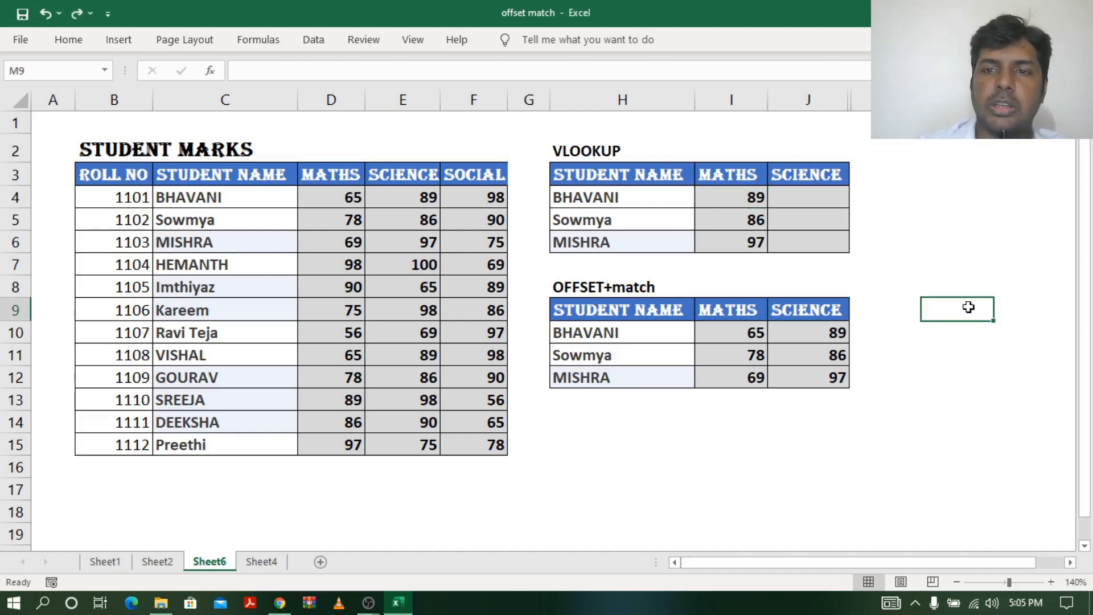
key(ctrl+z)
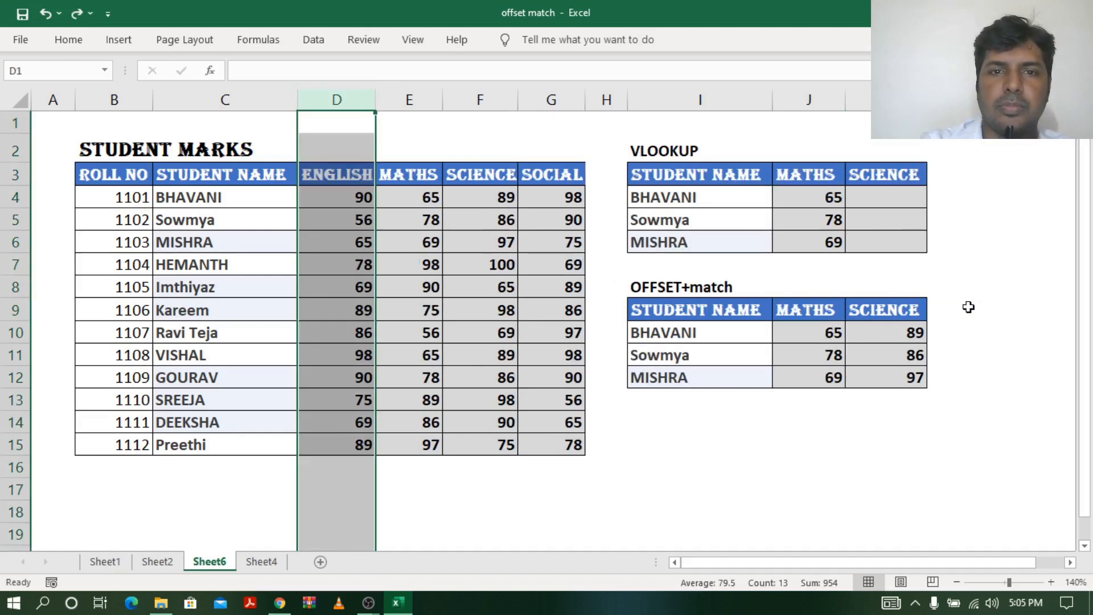
click(854, 312)
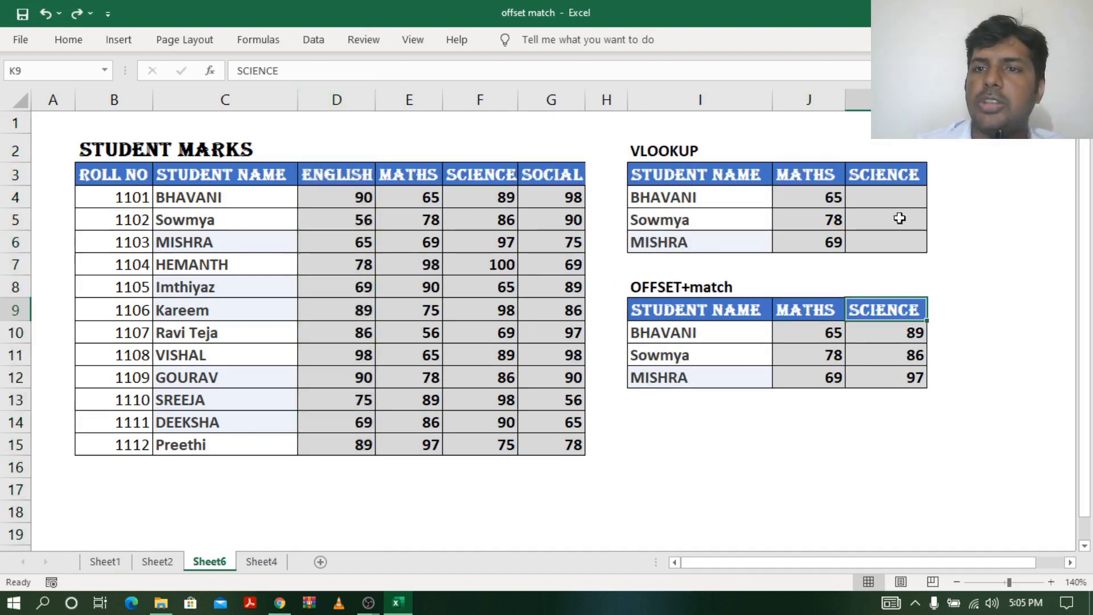
Unhide the Roll No column L beside Science and look over its empty cells in the VLOOKUP and OFFSET+match tables
click(700, 198)
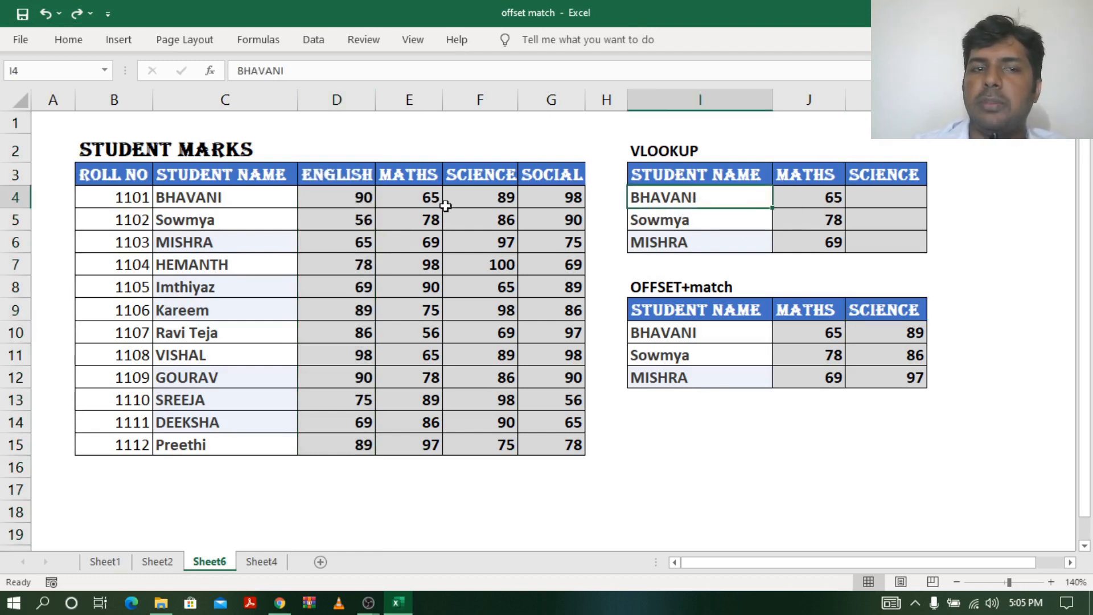
click(113, 195)
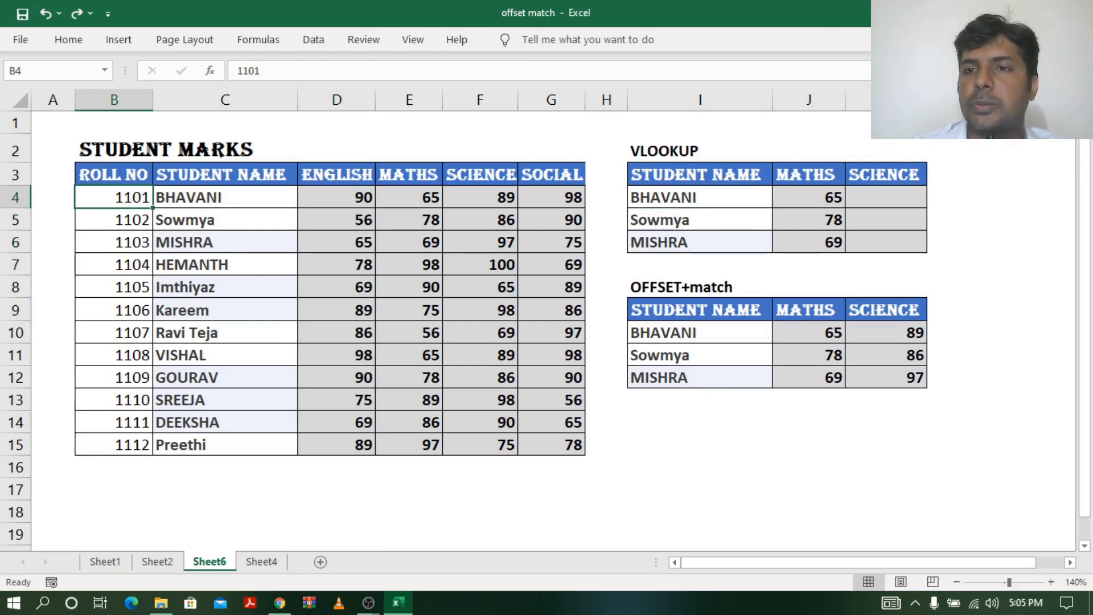
click(857, 100)
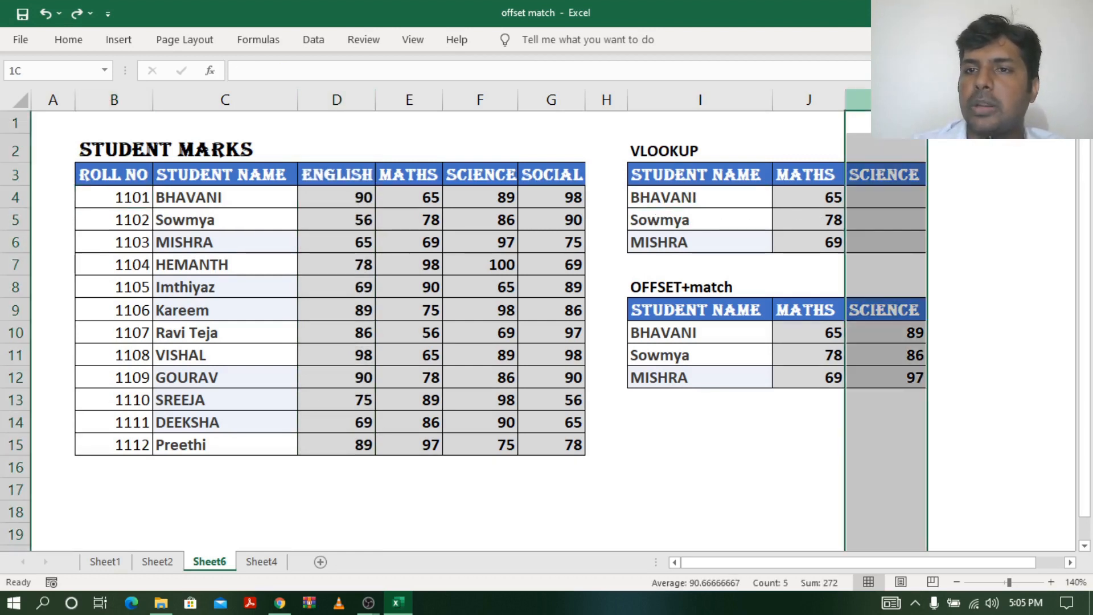
drag(911, 99, 956, 100)
right_click(949, 100)
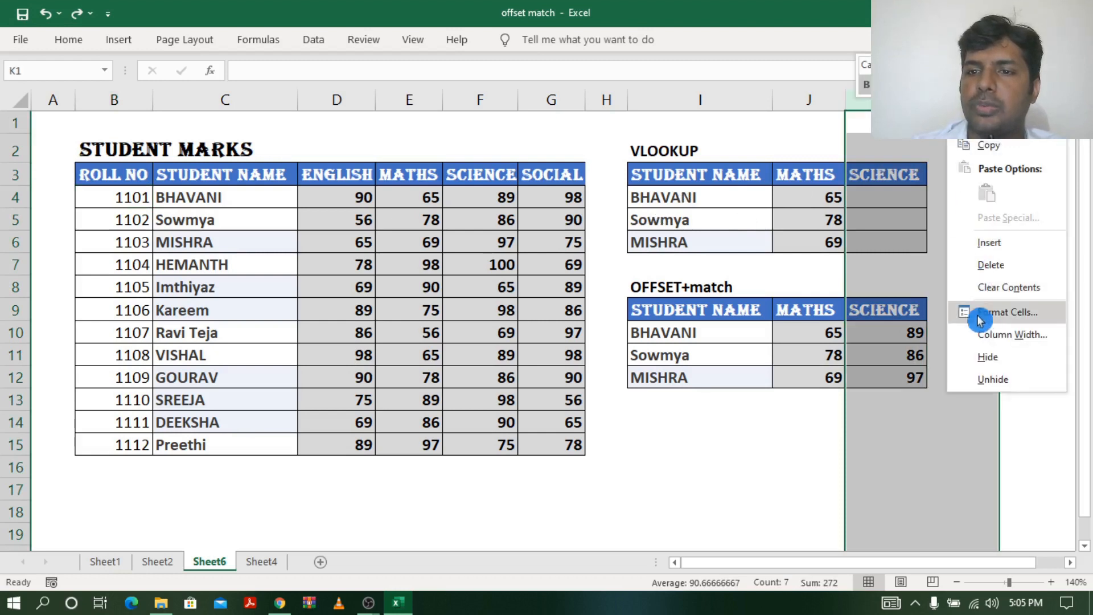
click(998, 376)
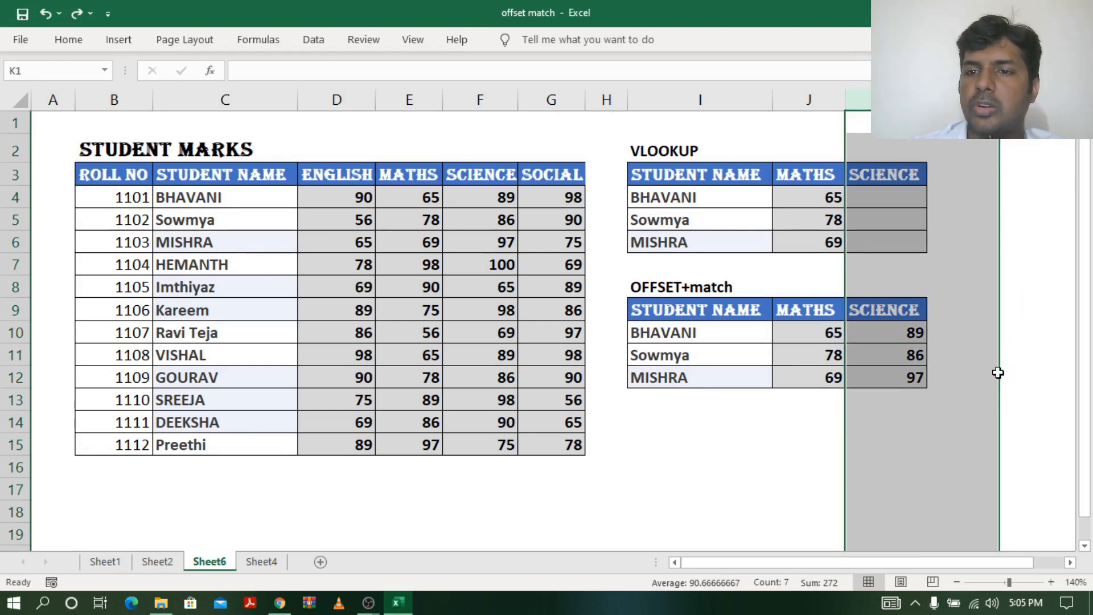
click(968, 244)
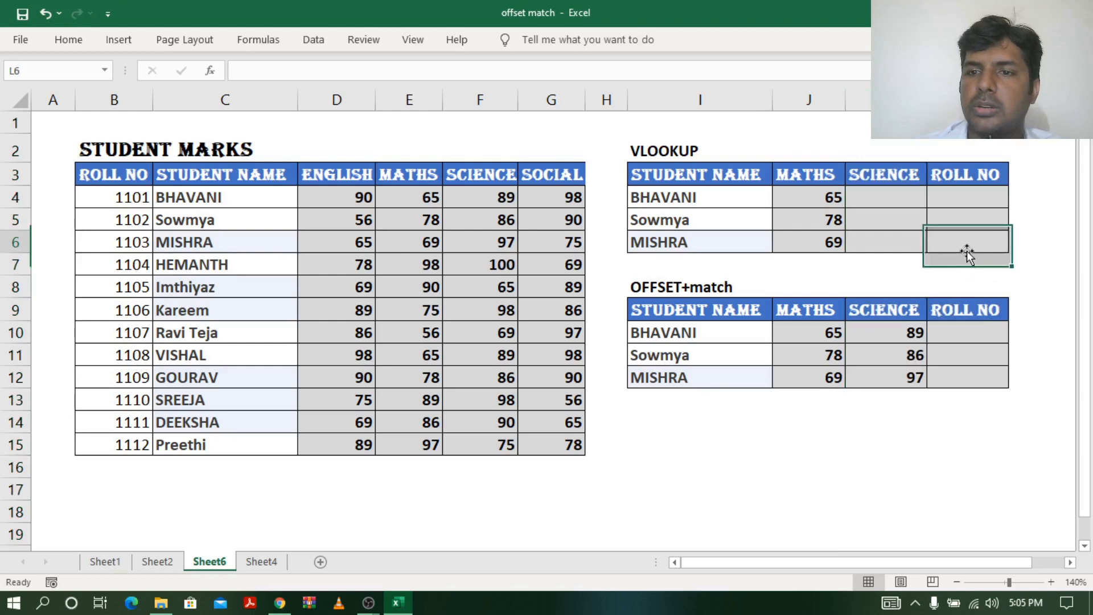
click(977, 334)
drag(957, 196, 956, 245)
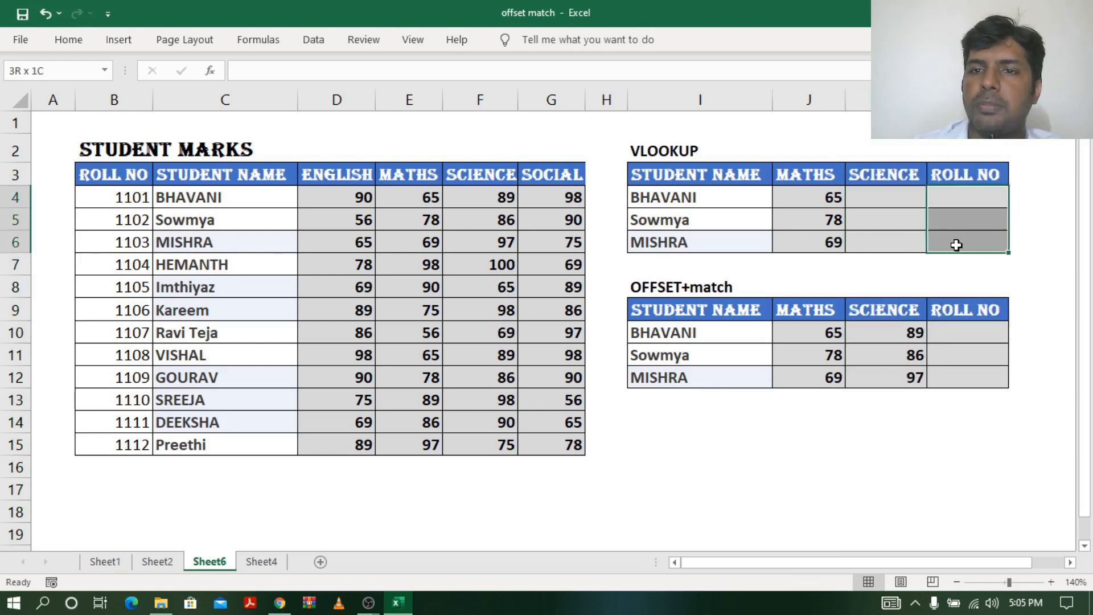
click(958, 336)
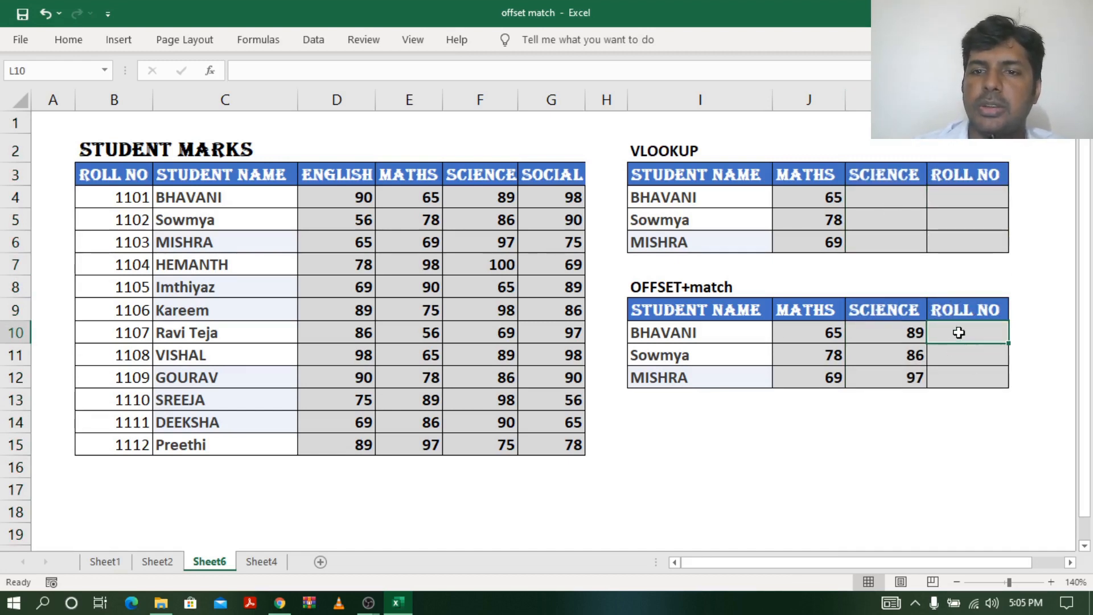
Fill the OFFSET formula from J10 across to the Roll No cell L10, and from L10 down to L12
click(811, 335)
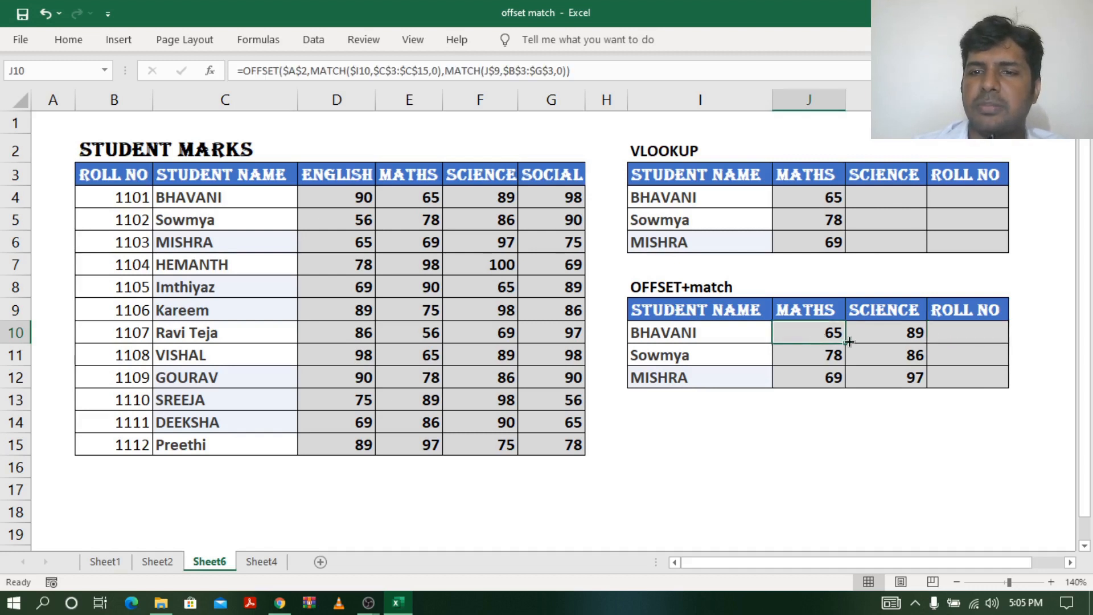
drag(849, 342, 1005, 349)
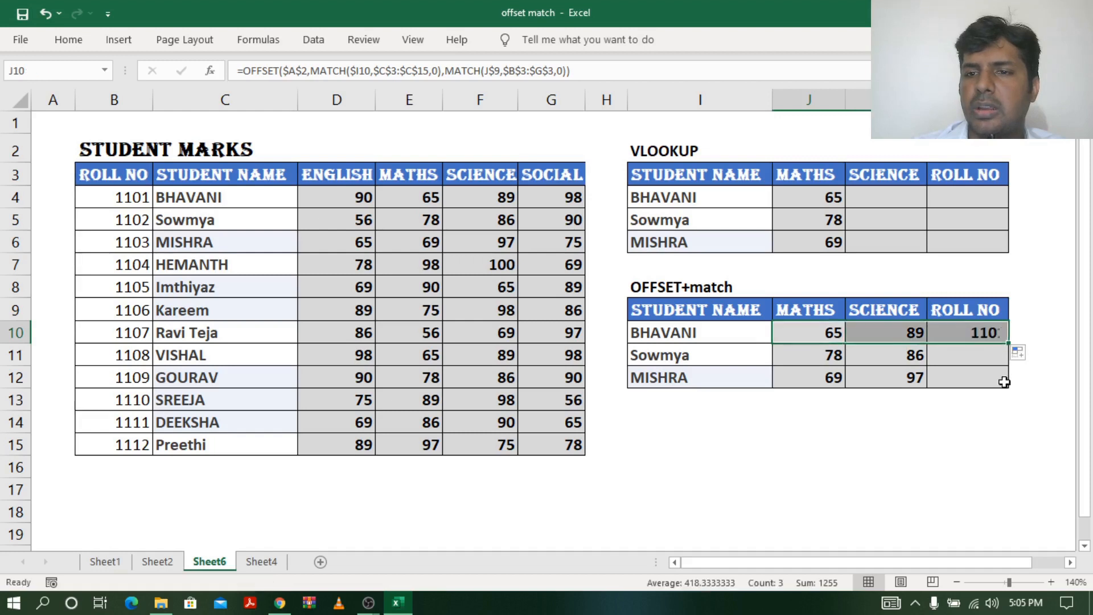
click(973, 335)
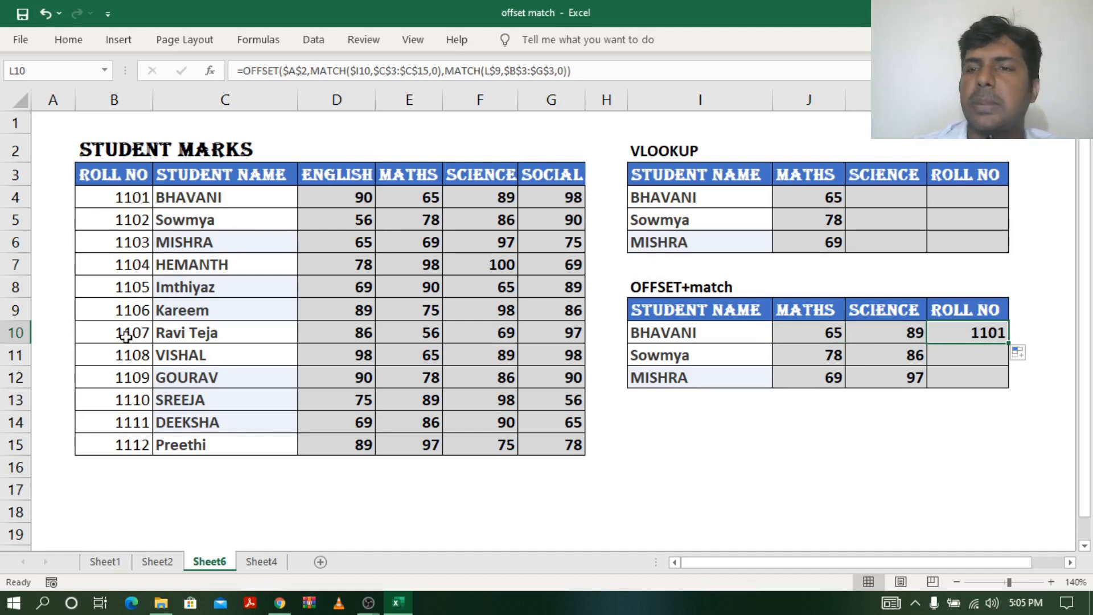
click(1017, 352)
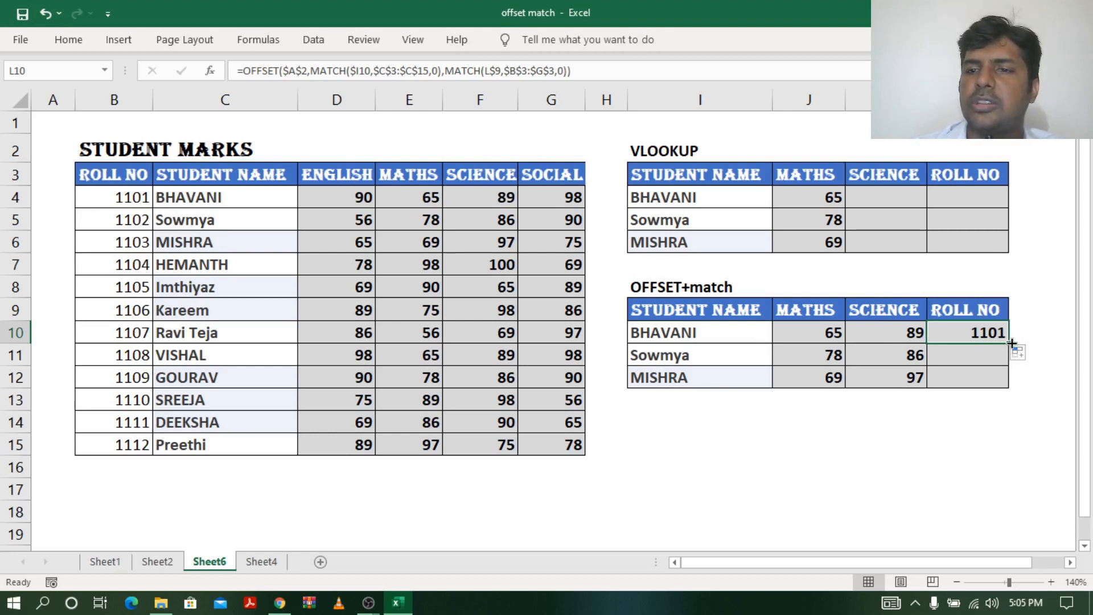
drag(1006, 343, 1005, 399)
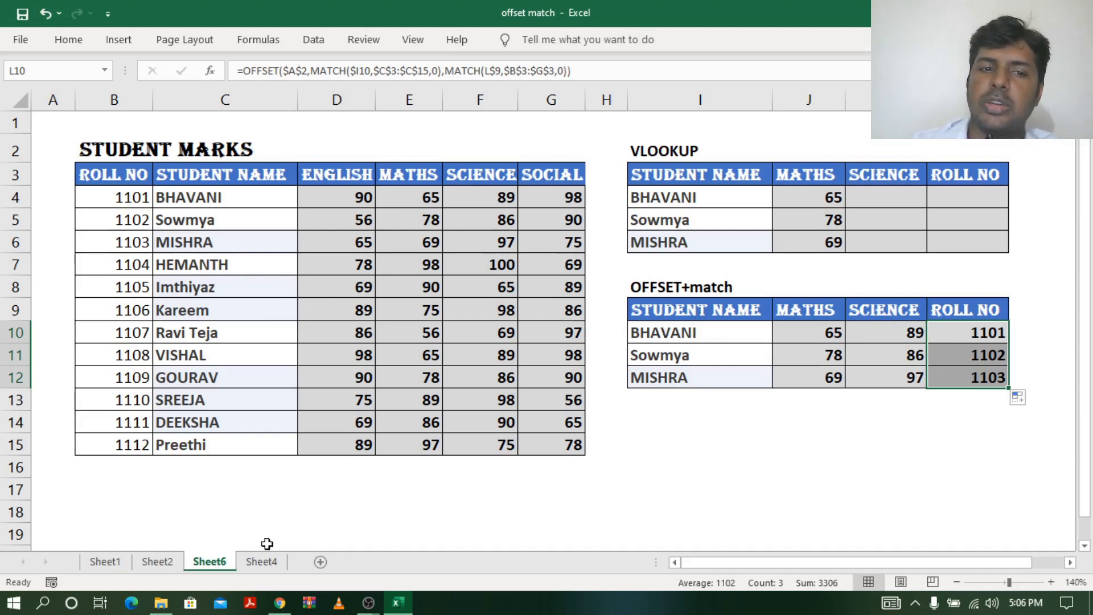
Read comparison points 1 and 2 for VLOOKUP and OFFSET+MATCH on Sheet4, checking them against the student marks on Sheet6
click(268, 564)
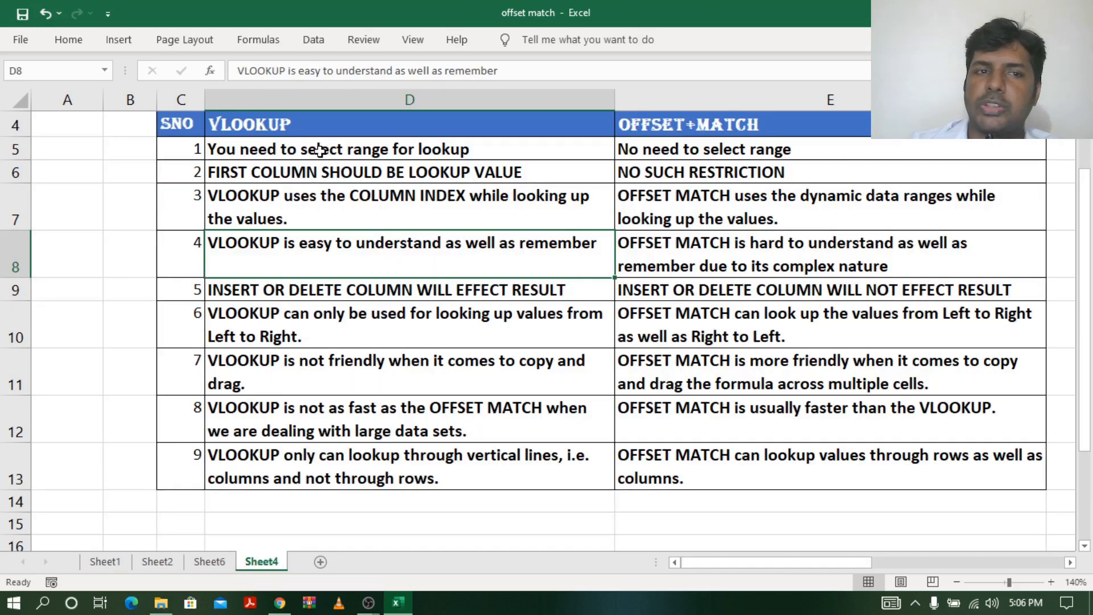
click(320, 150)
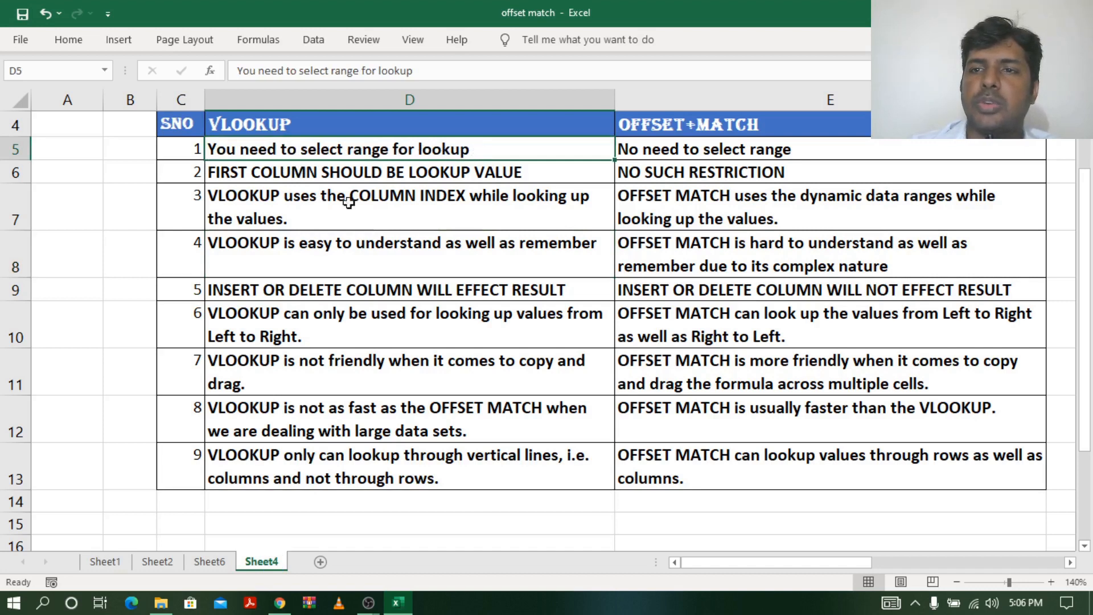
click(675, 150)
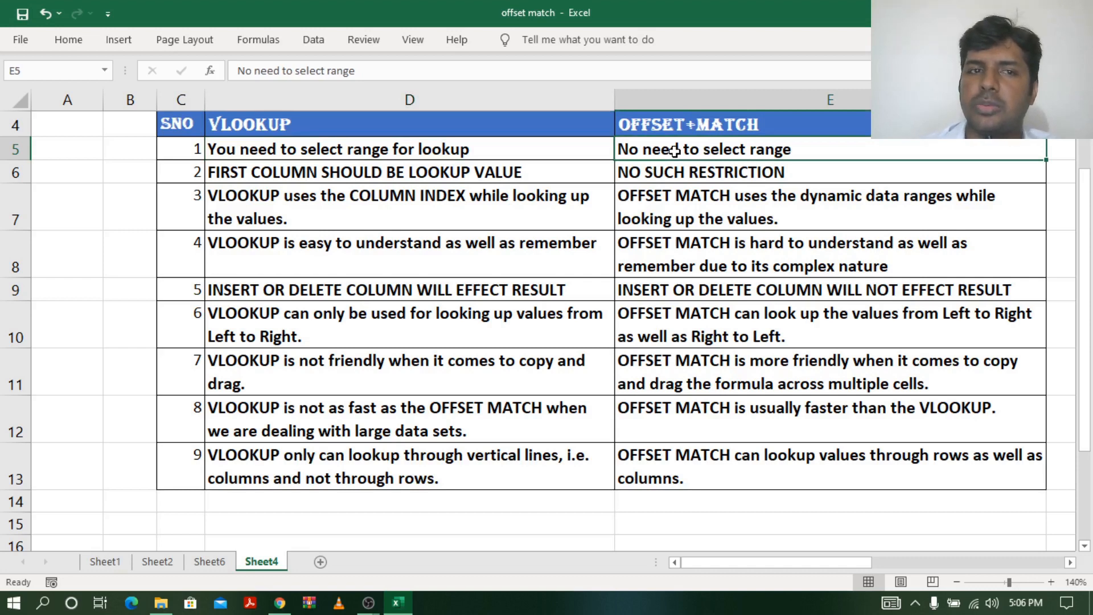
click(297, 175)
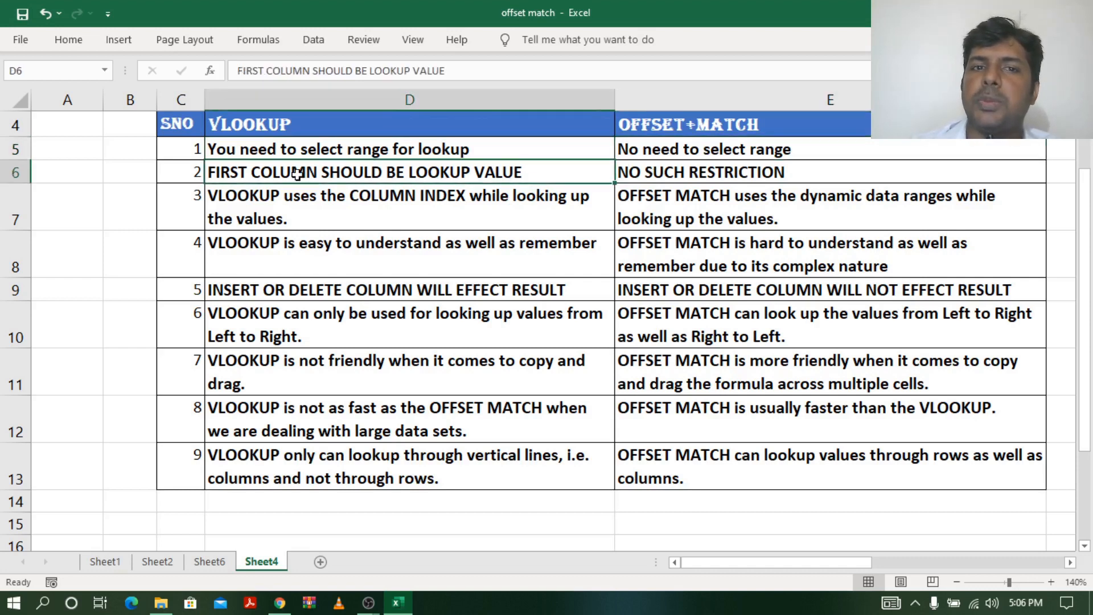
click(777, 172)
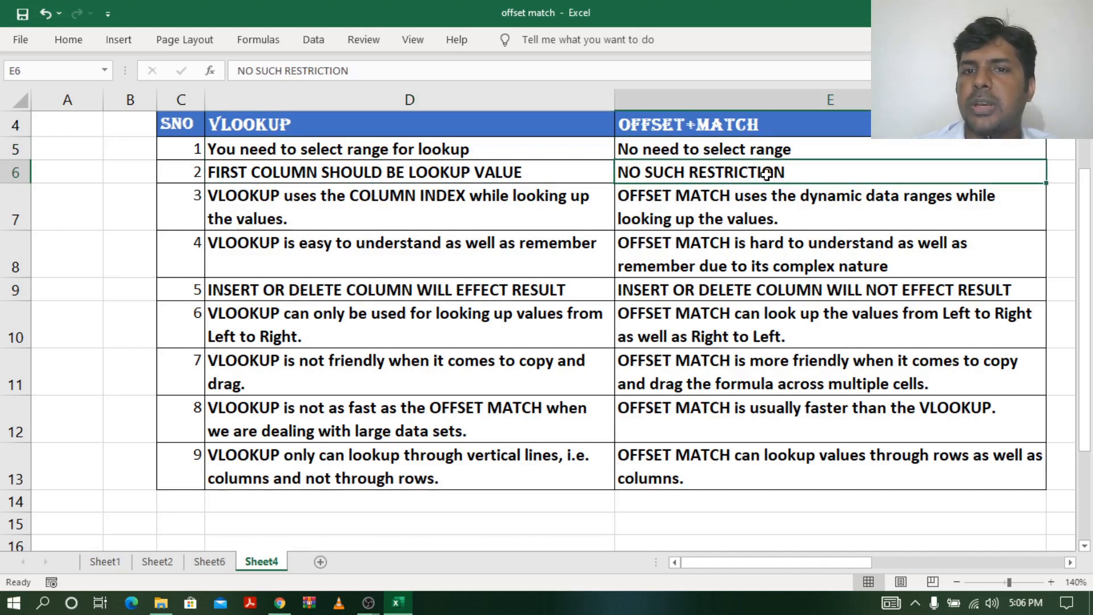
click(210, 563)
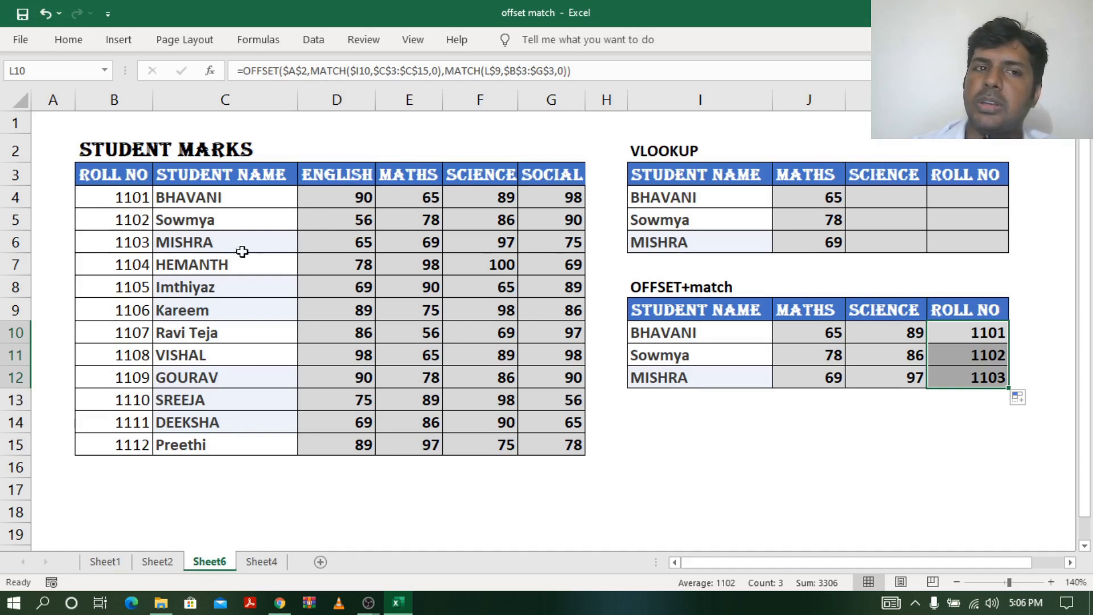
click(263, 562)
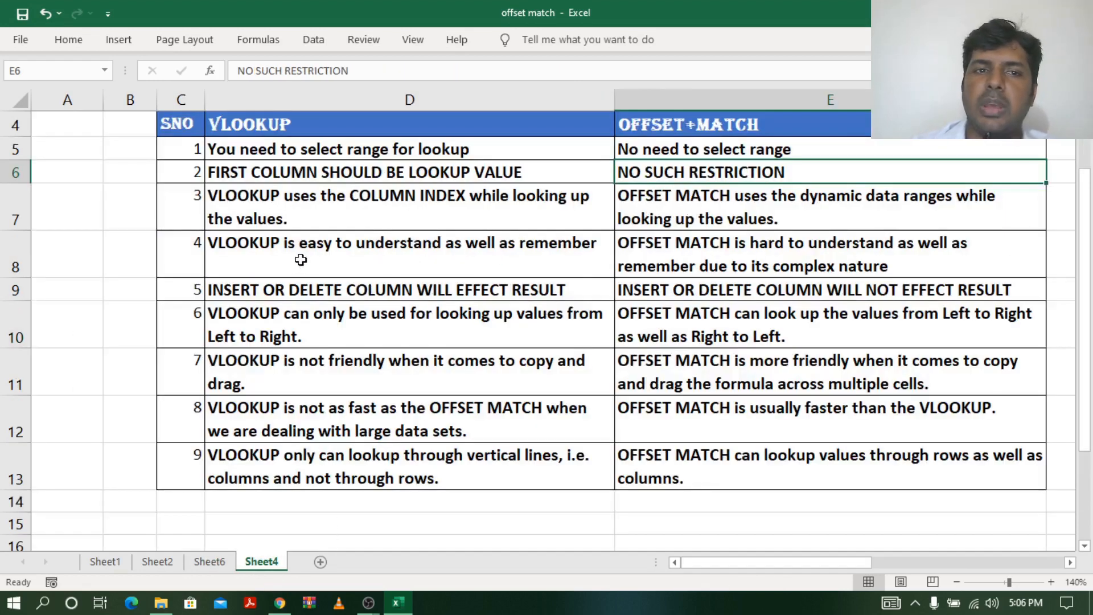
Go through Sheet4's comparison points 3 to 5 in both columns, covering column index versus dynamic ranges, ease of use, and column insertion or deletion
click(327, 212)
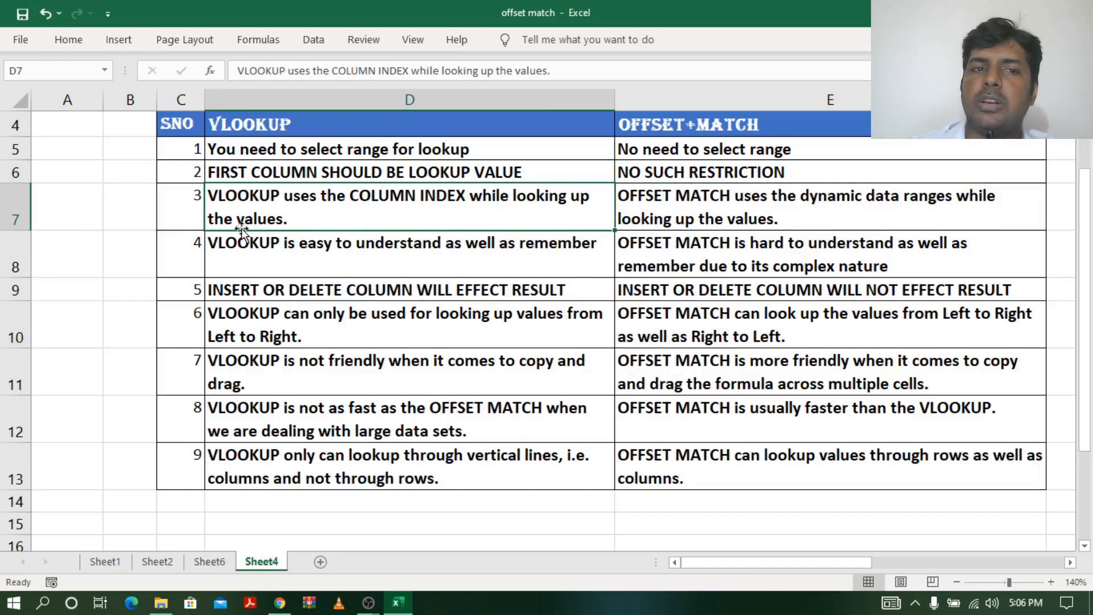
click(749, 214)
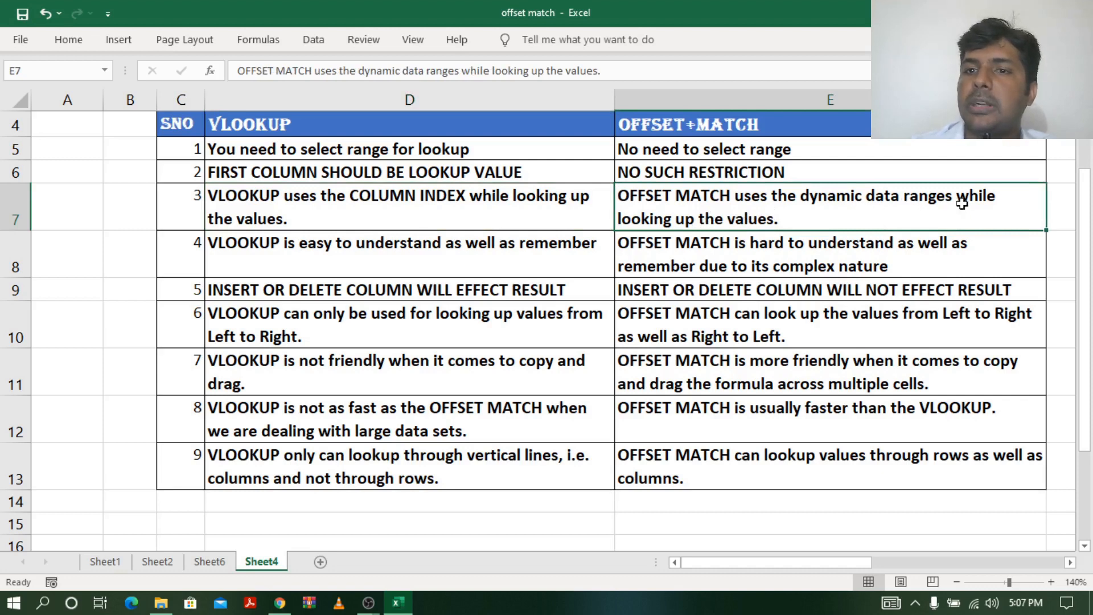
click(311, 260)
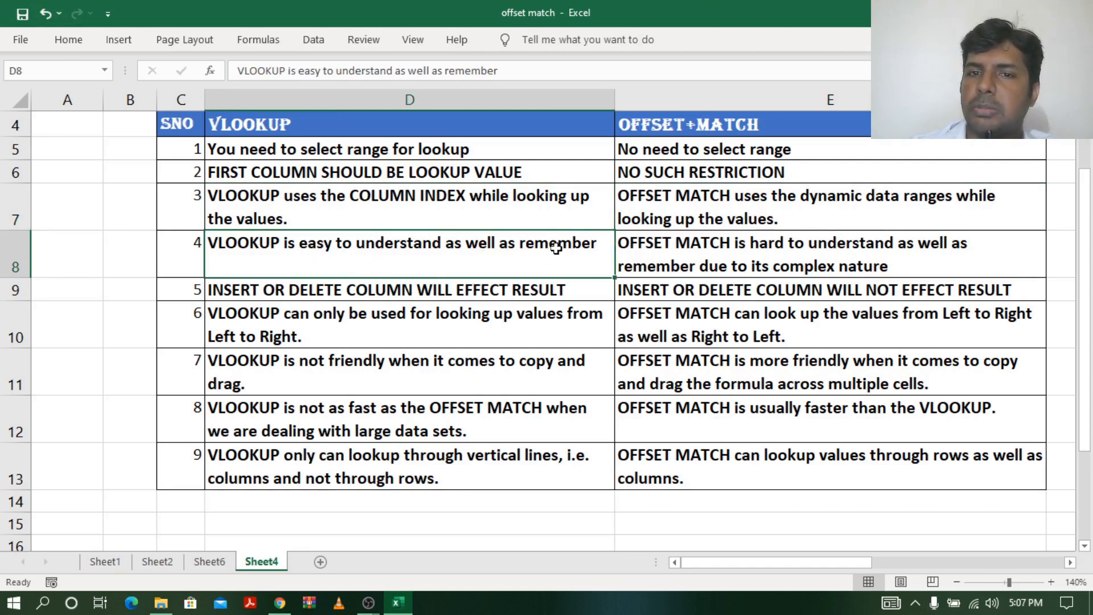
click(742, 243)
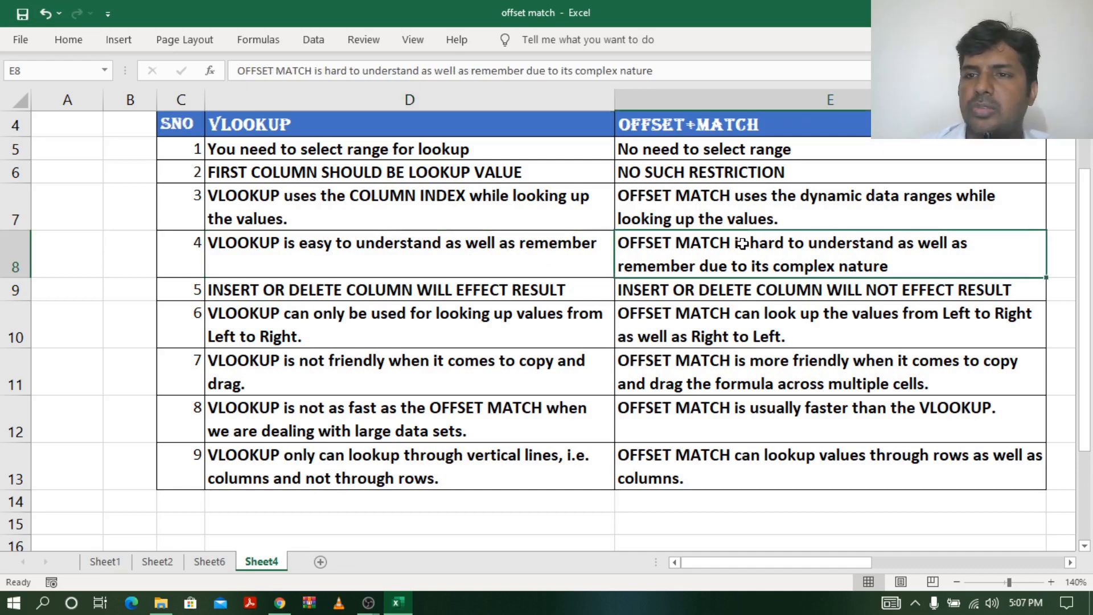
click(320, 291)
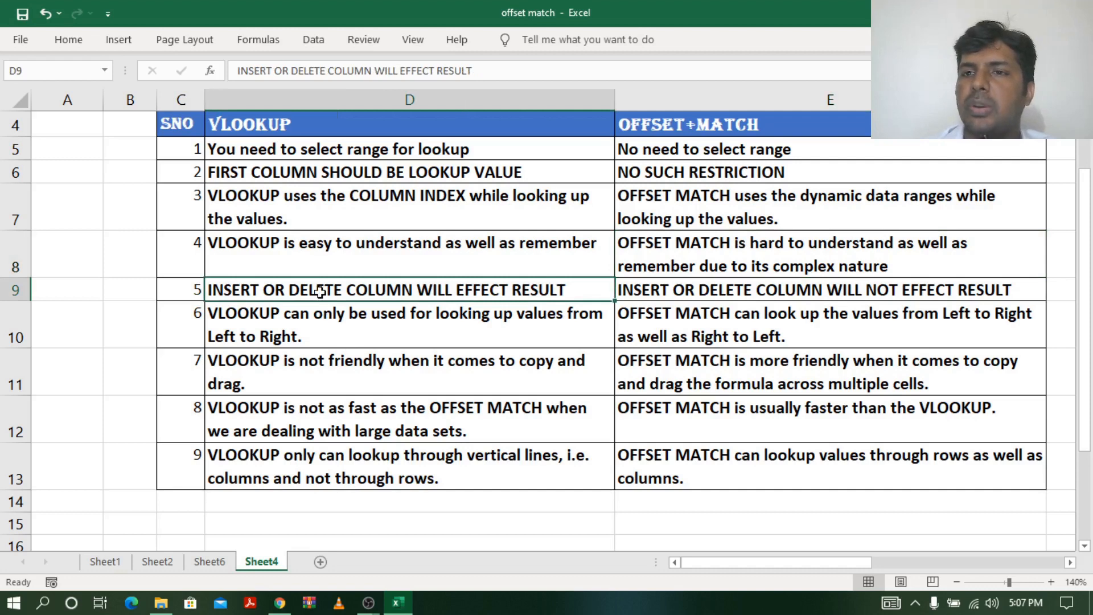
click(733, 290)
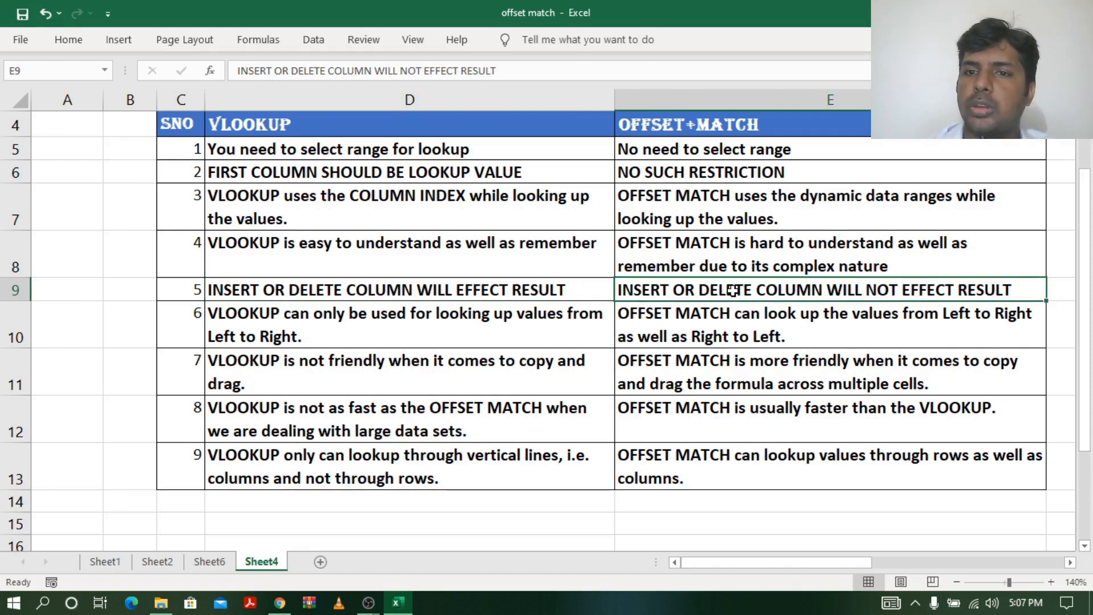
click(358, 290)
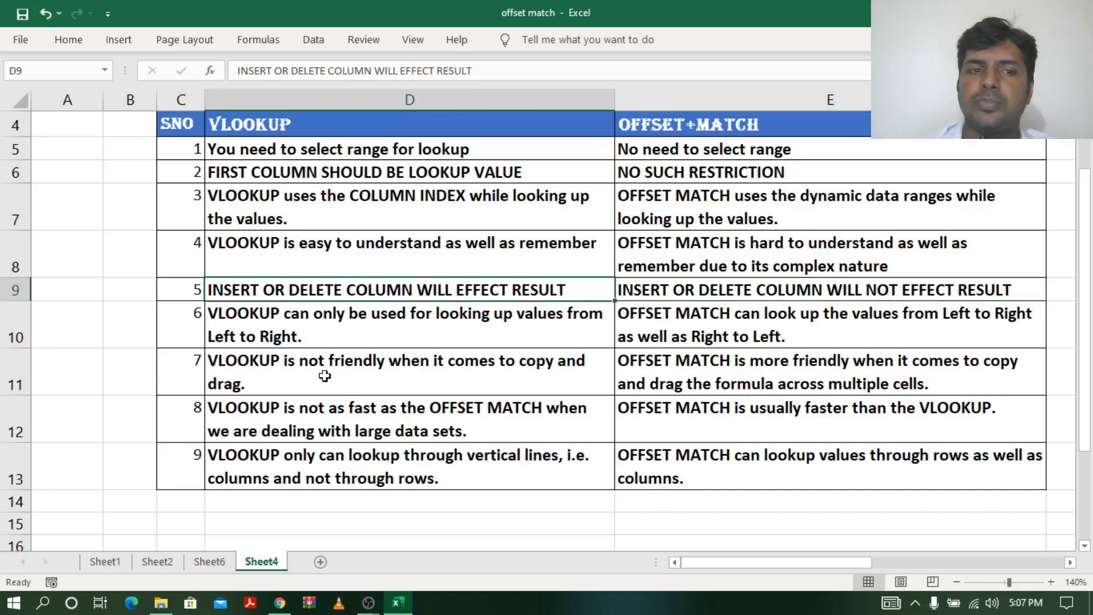
Examine comparison points 6 to 9 in both columns, covering lookup direction, copying formulas, speed, and looking up through rows or columns
click(328, 328)
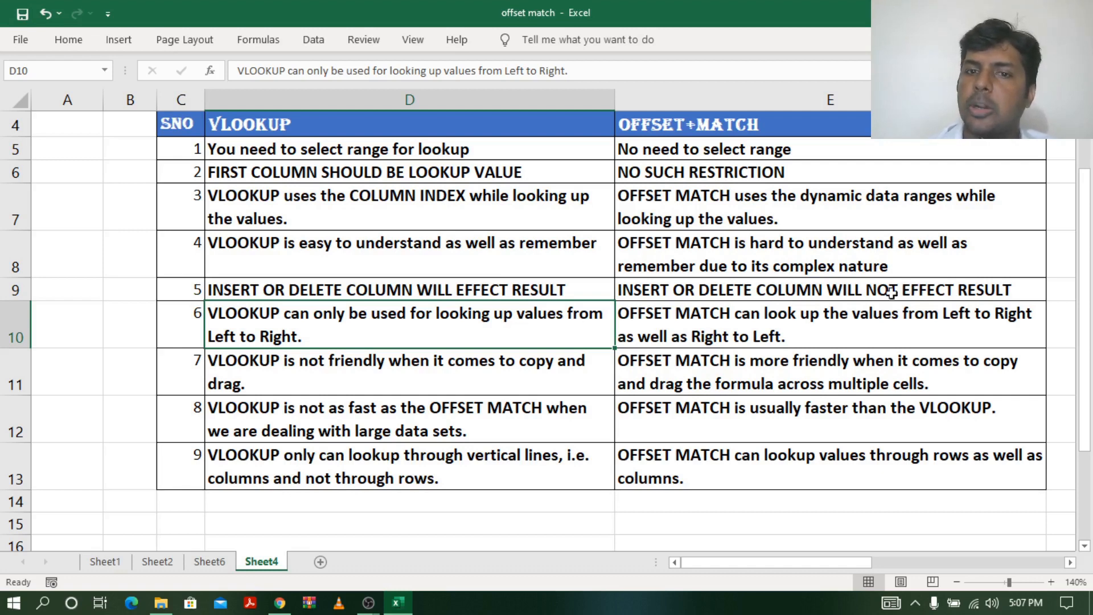
click(849, 310)
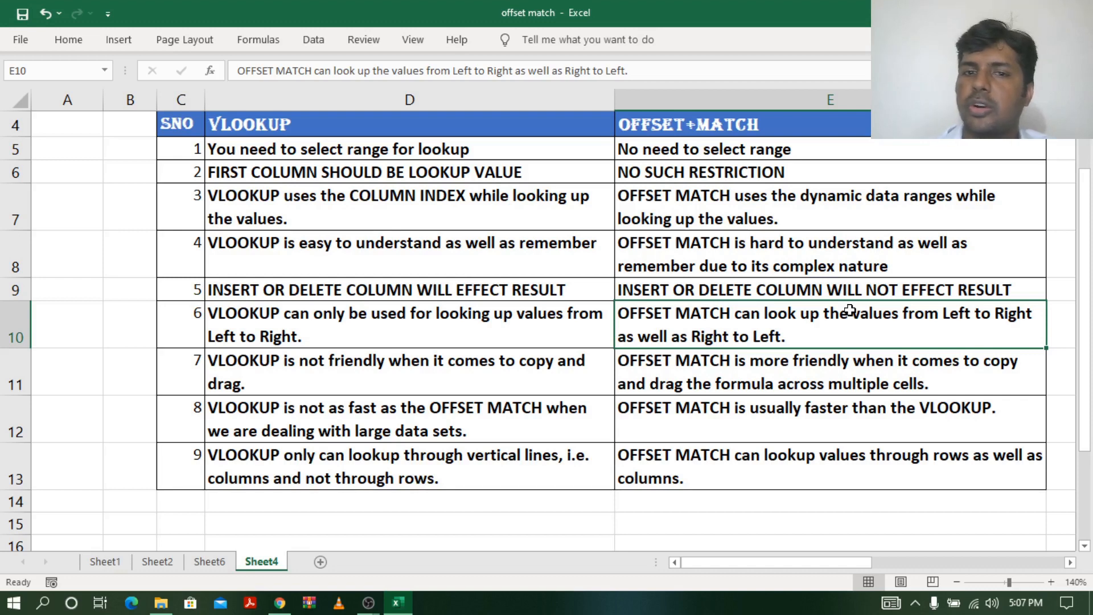
click(376, 372)
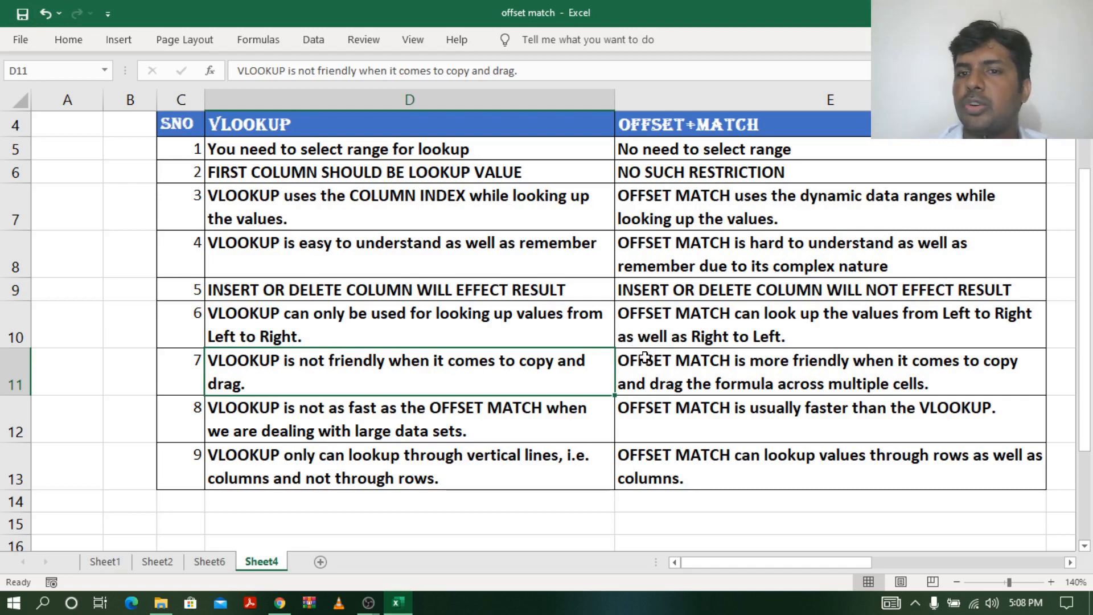
click(761, 383)
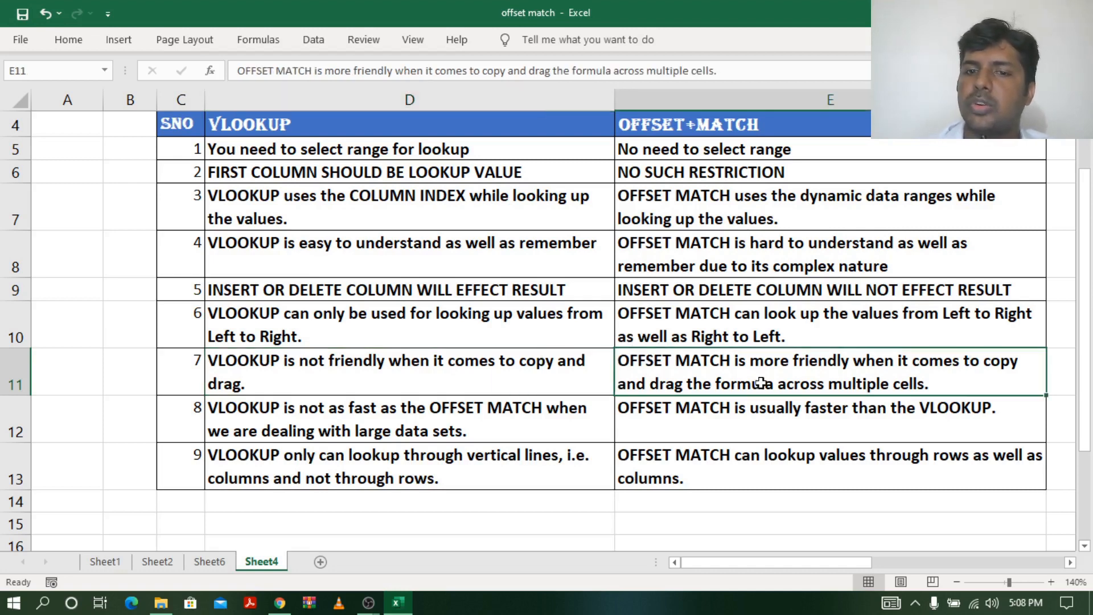
click(298, 415)
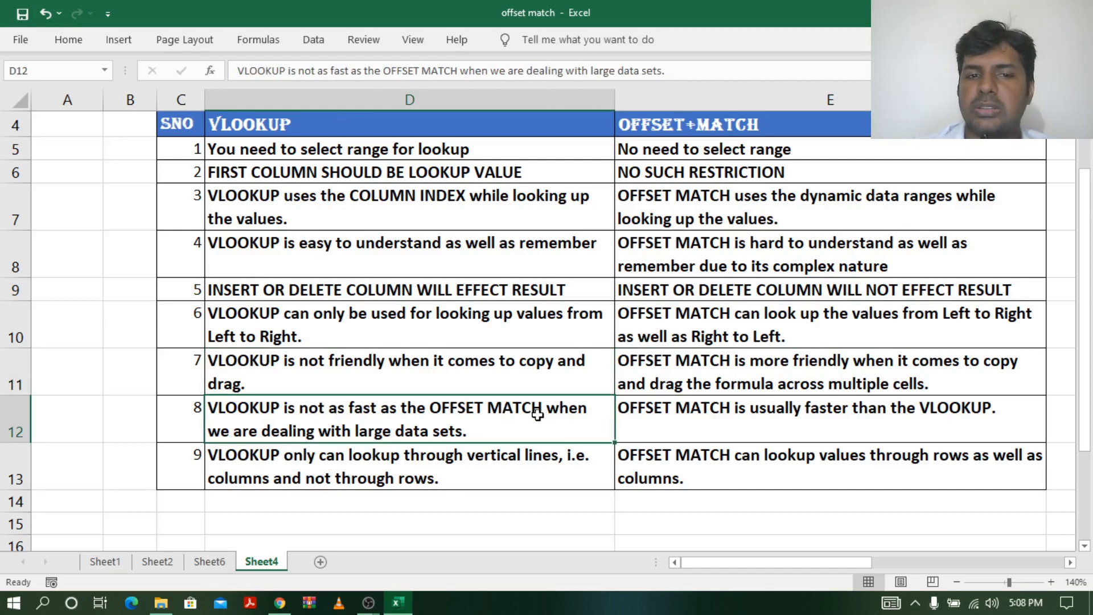
click(718, 428)
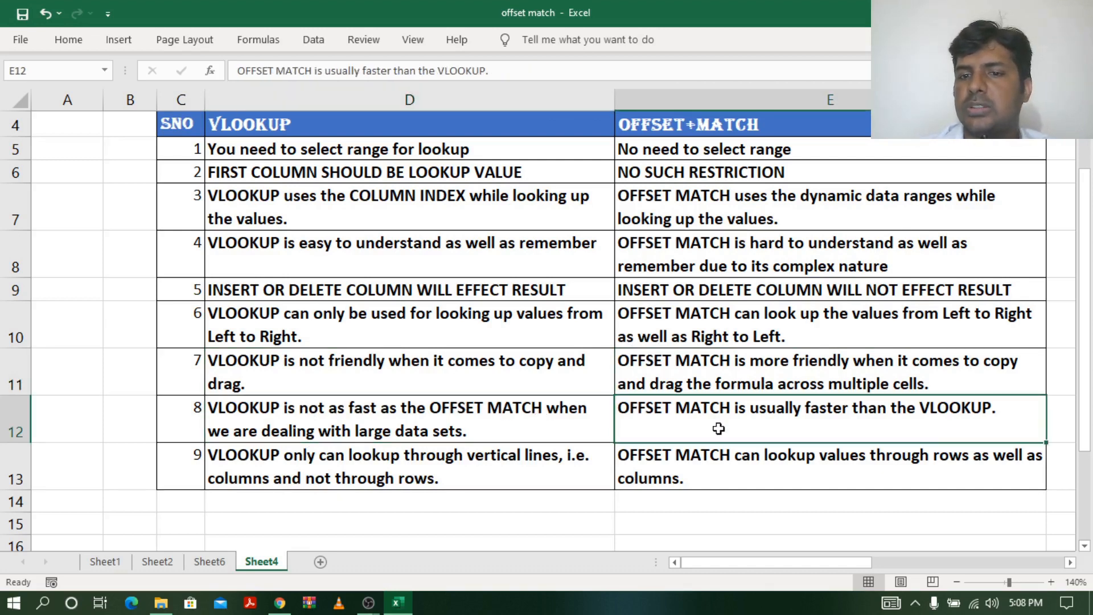
click(261, 464)
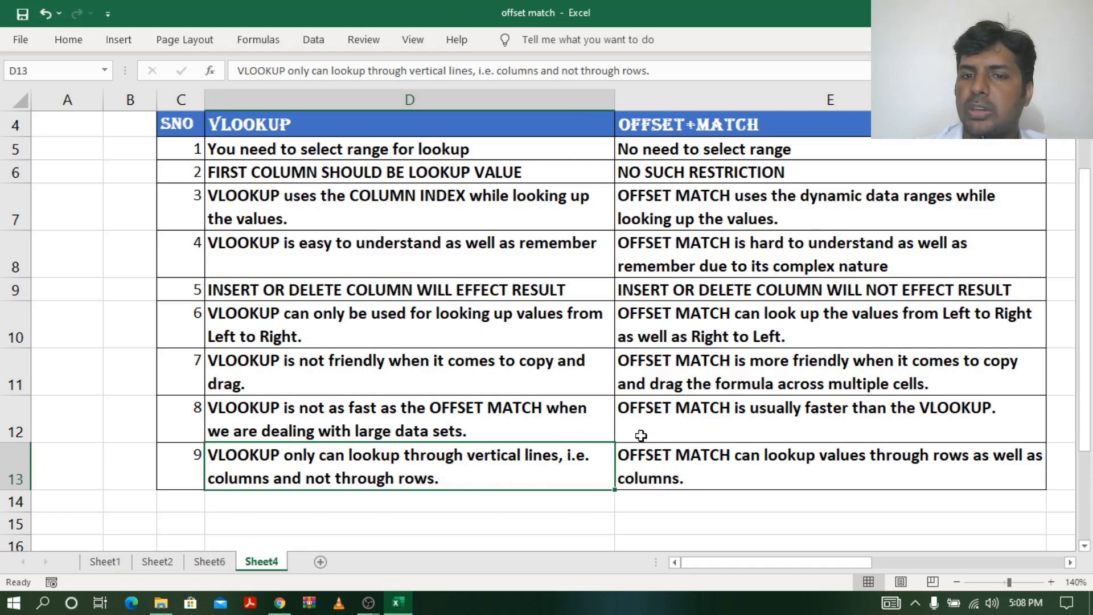
click(659, 471)
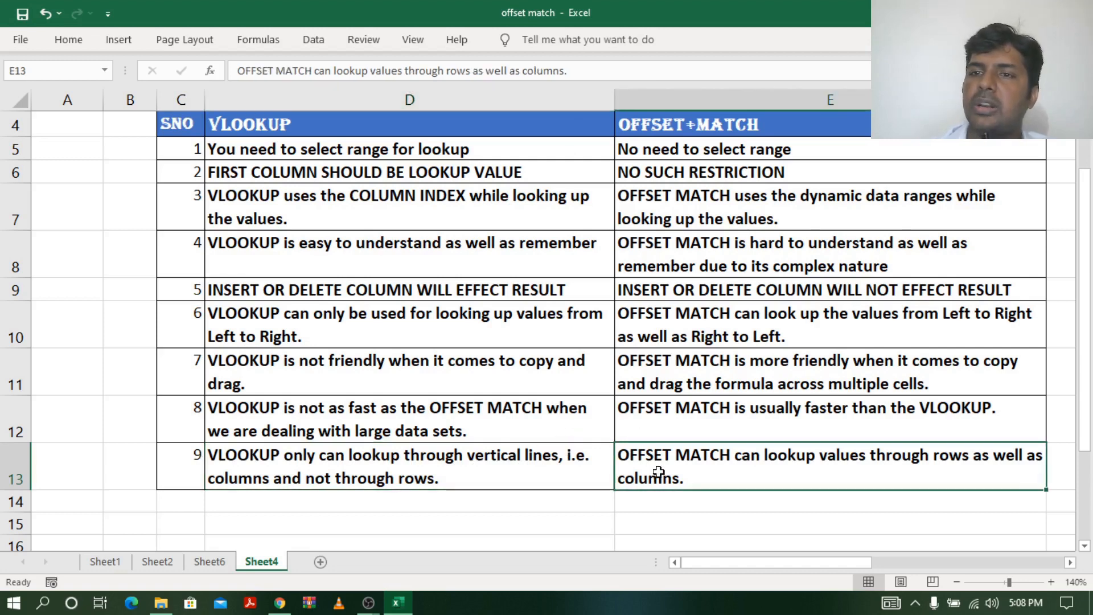